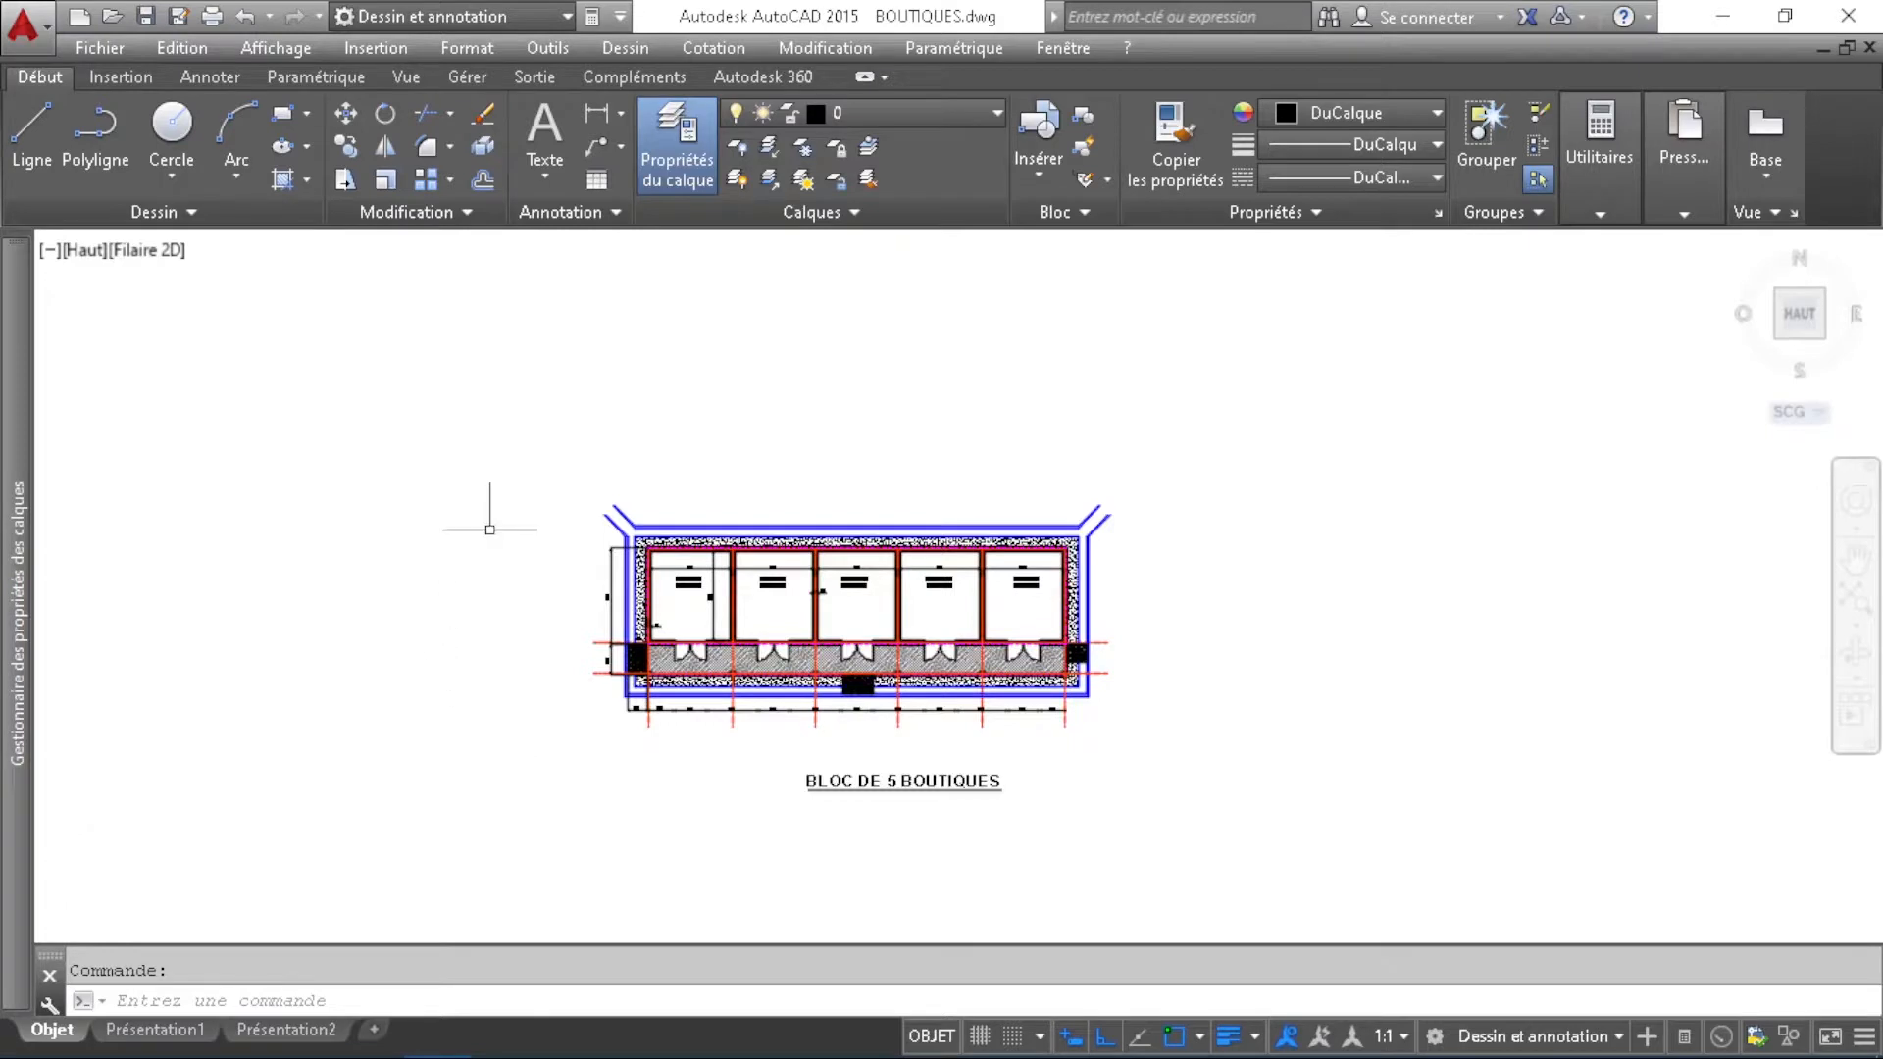
# Examine the five-shop plan, checking its dimensions, room labels, doors and hatched areas.
pyautogui.scroll(2, 496, 523)
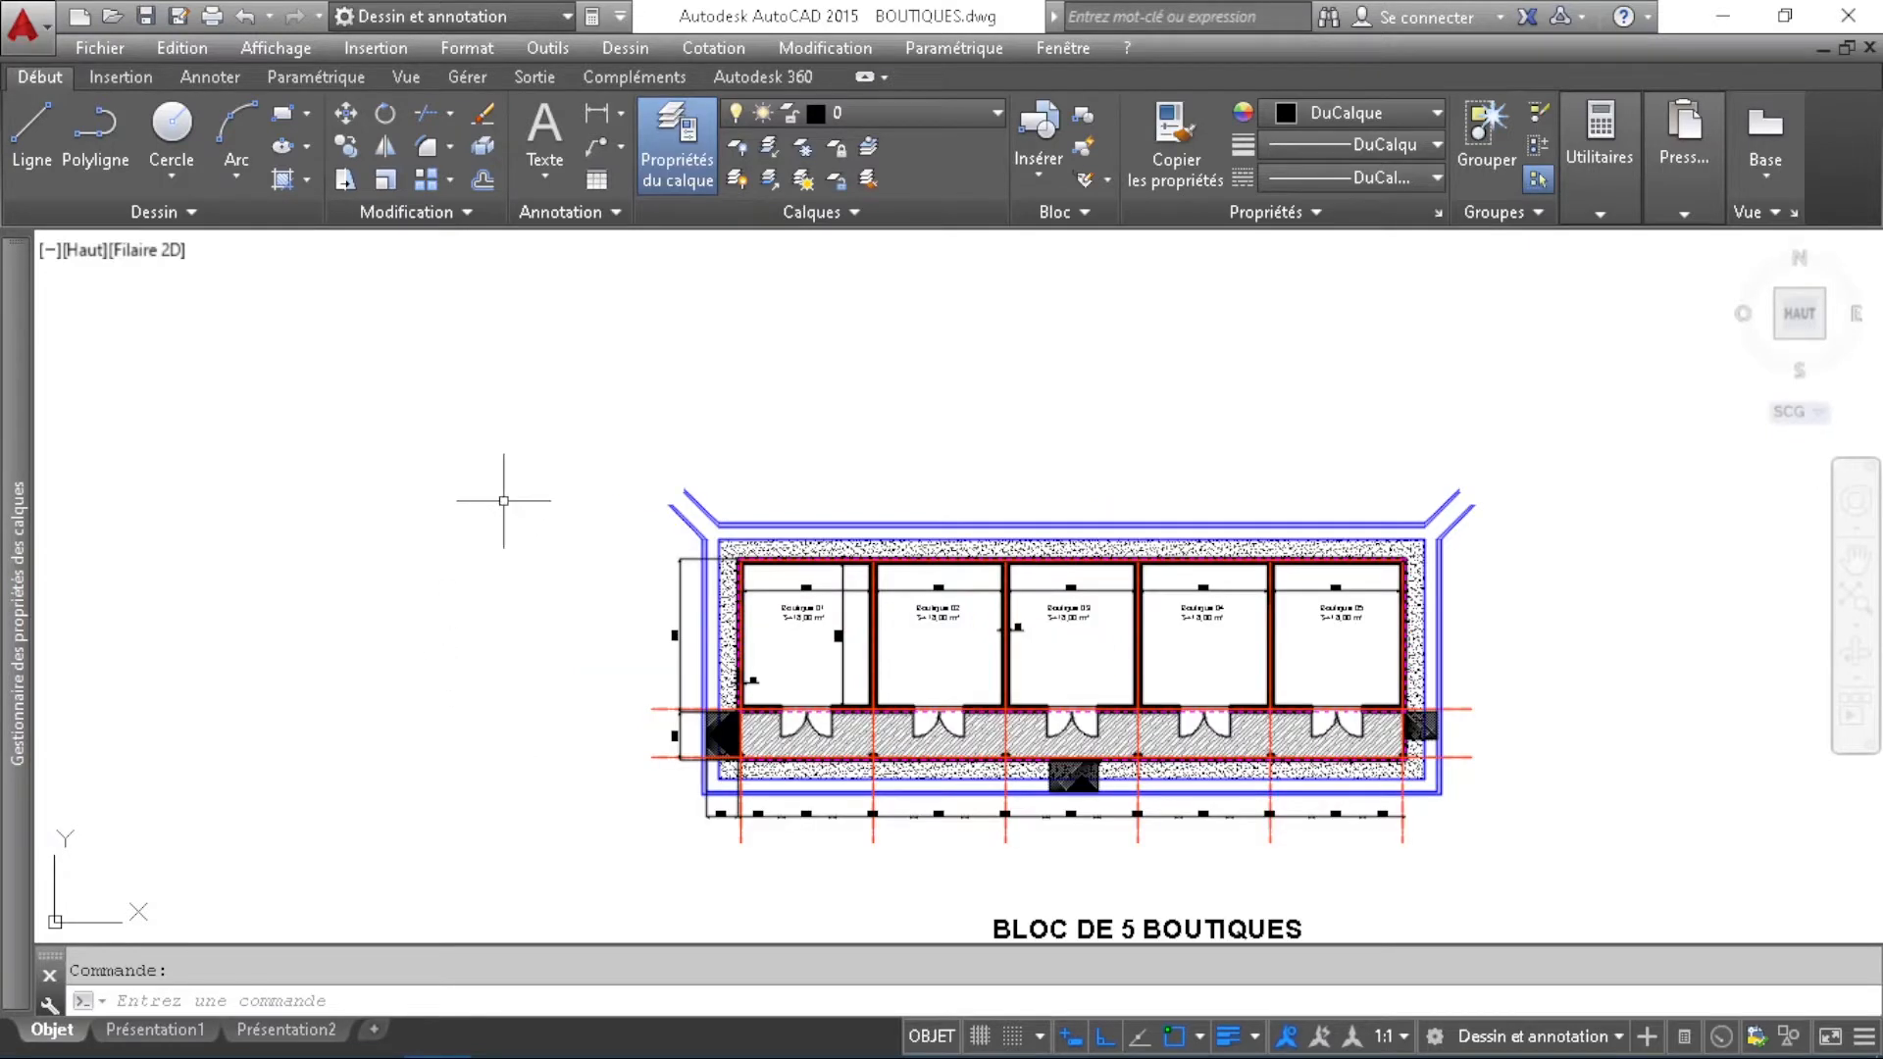
pyautogui.scroll(-4, 503, 500)
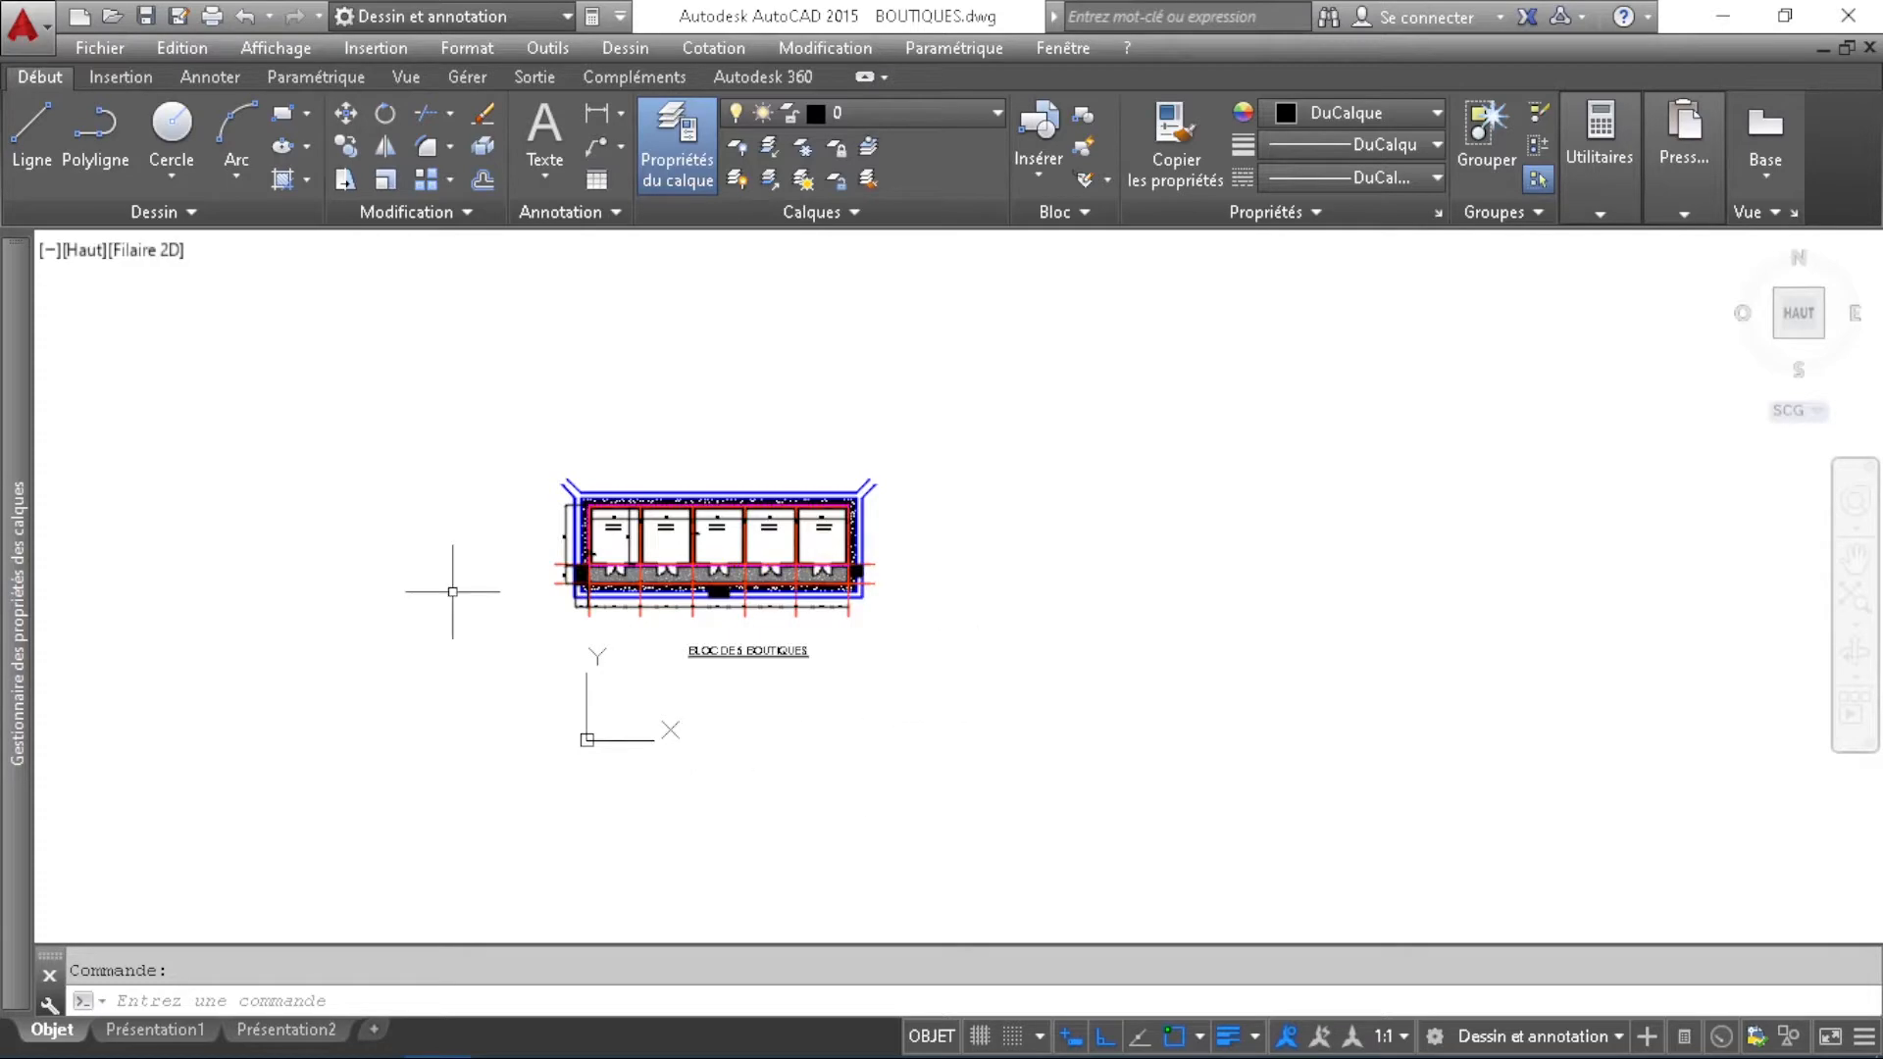
pyautogui.scroll(2, 452, 592)
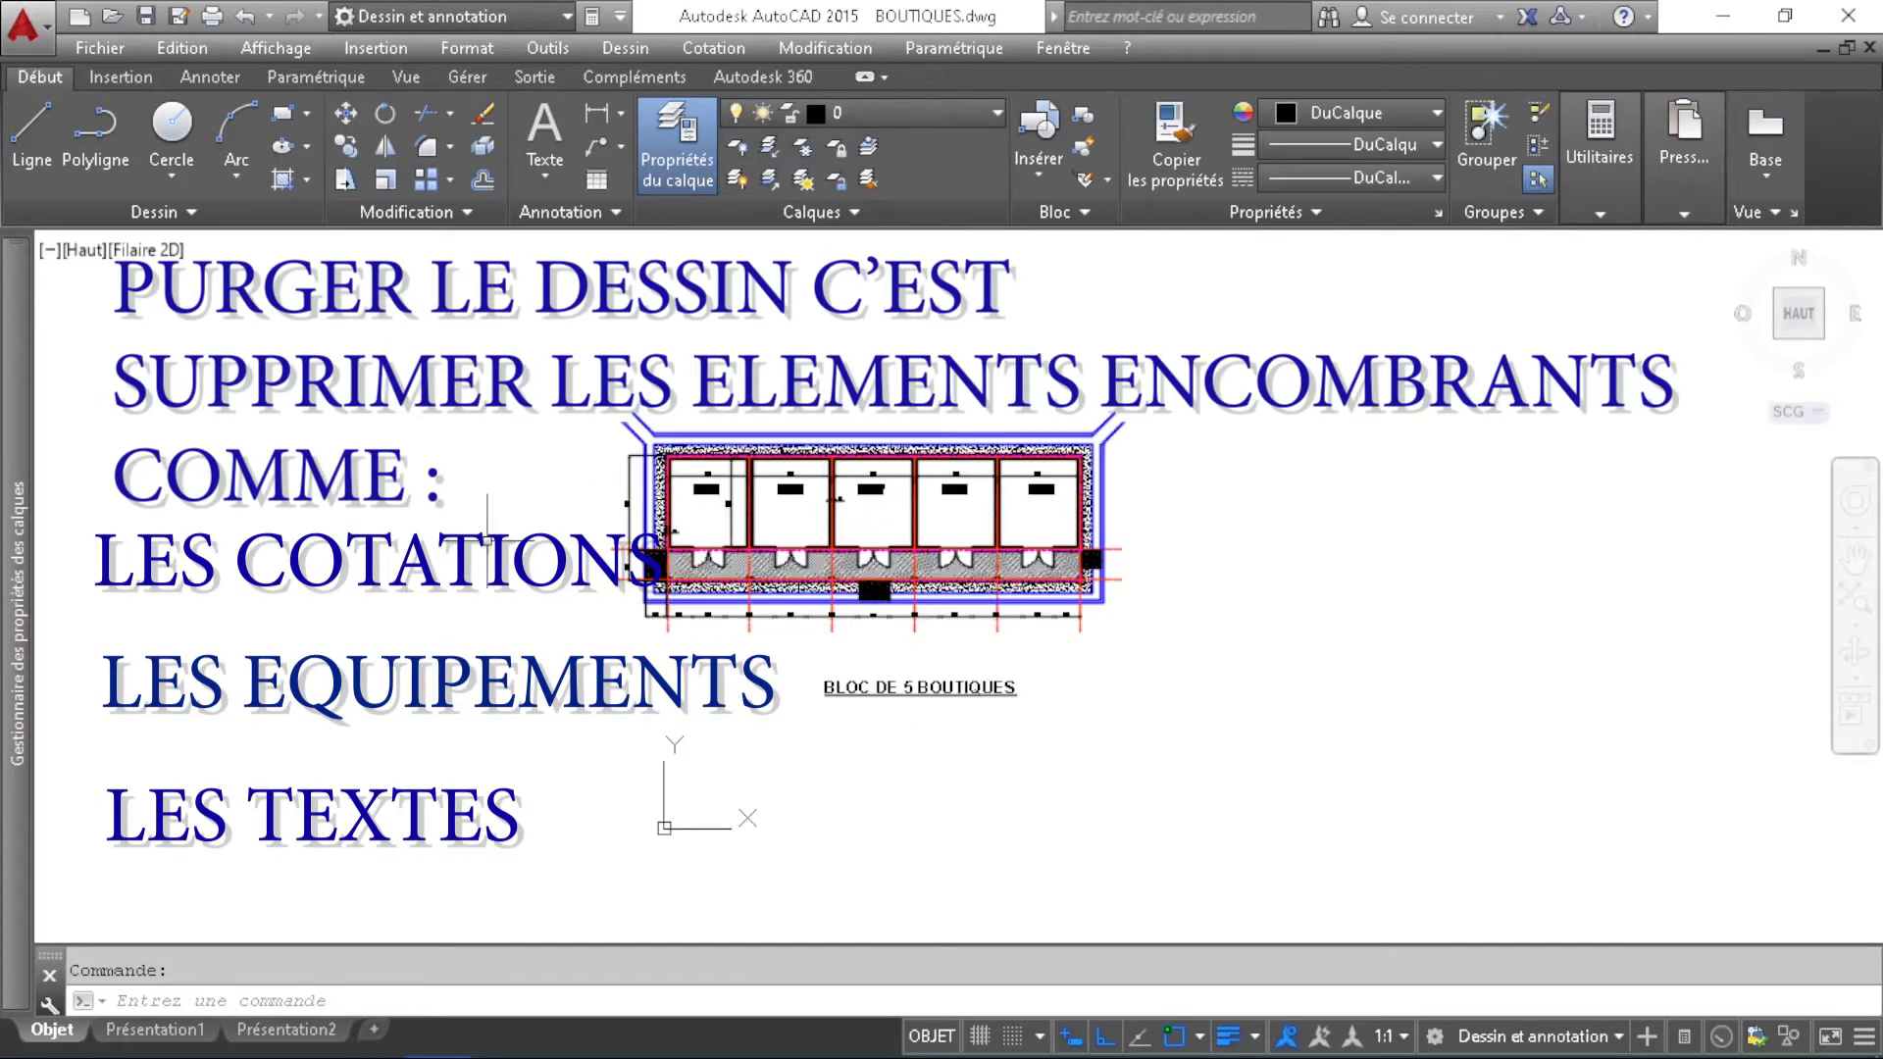
pyautogui.scroll(5, 814, 490)
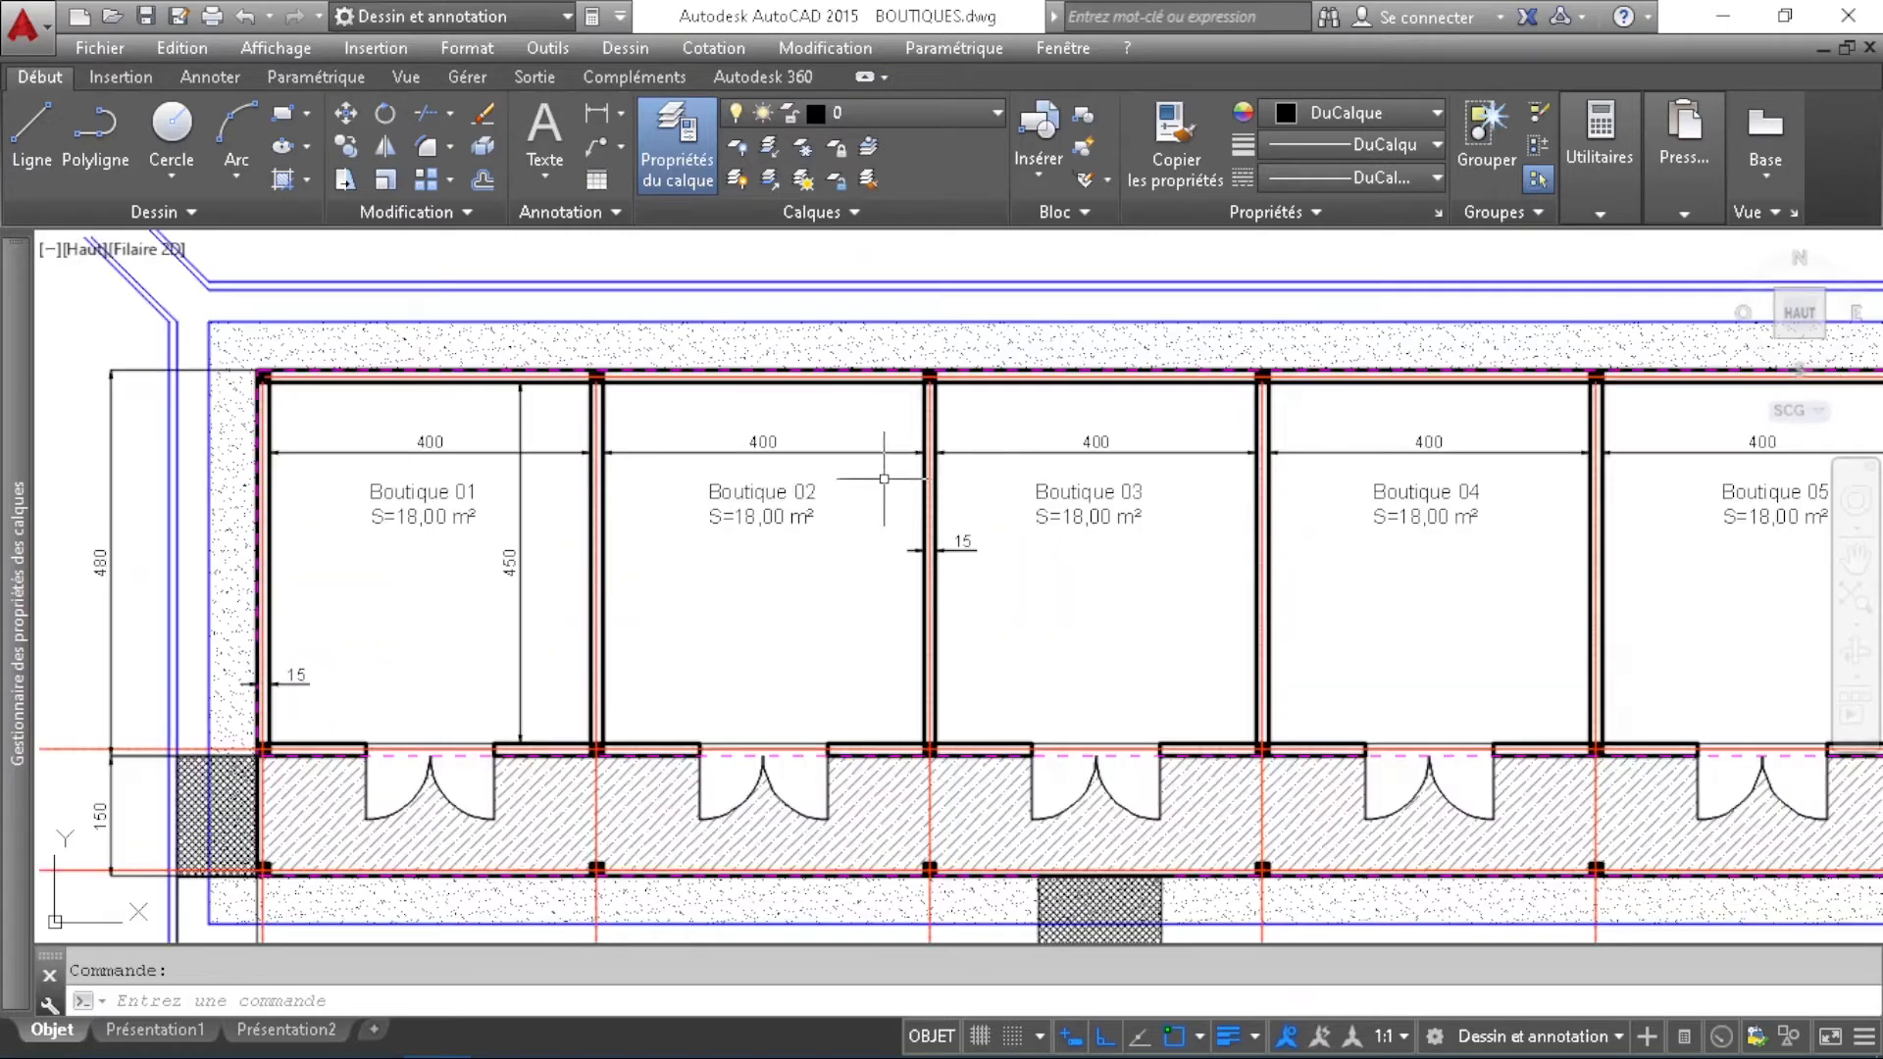
pyautogui.scroll(-4, 867, 492)
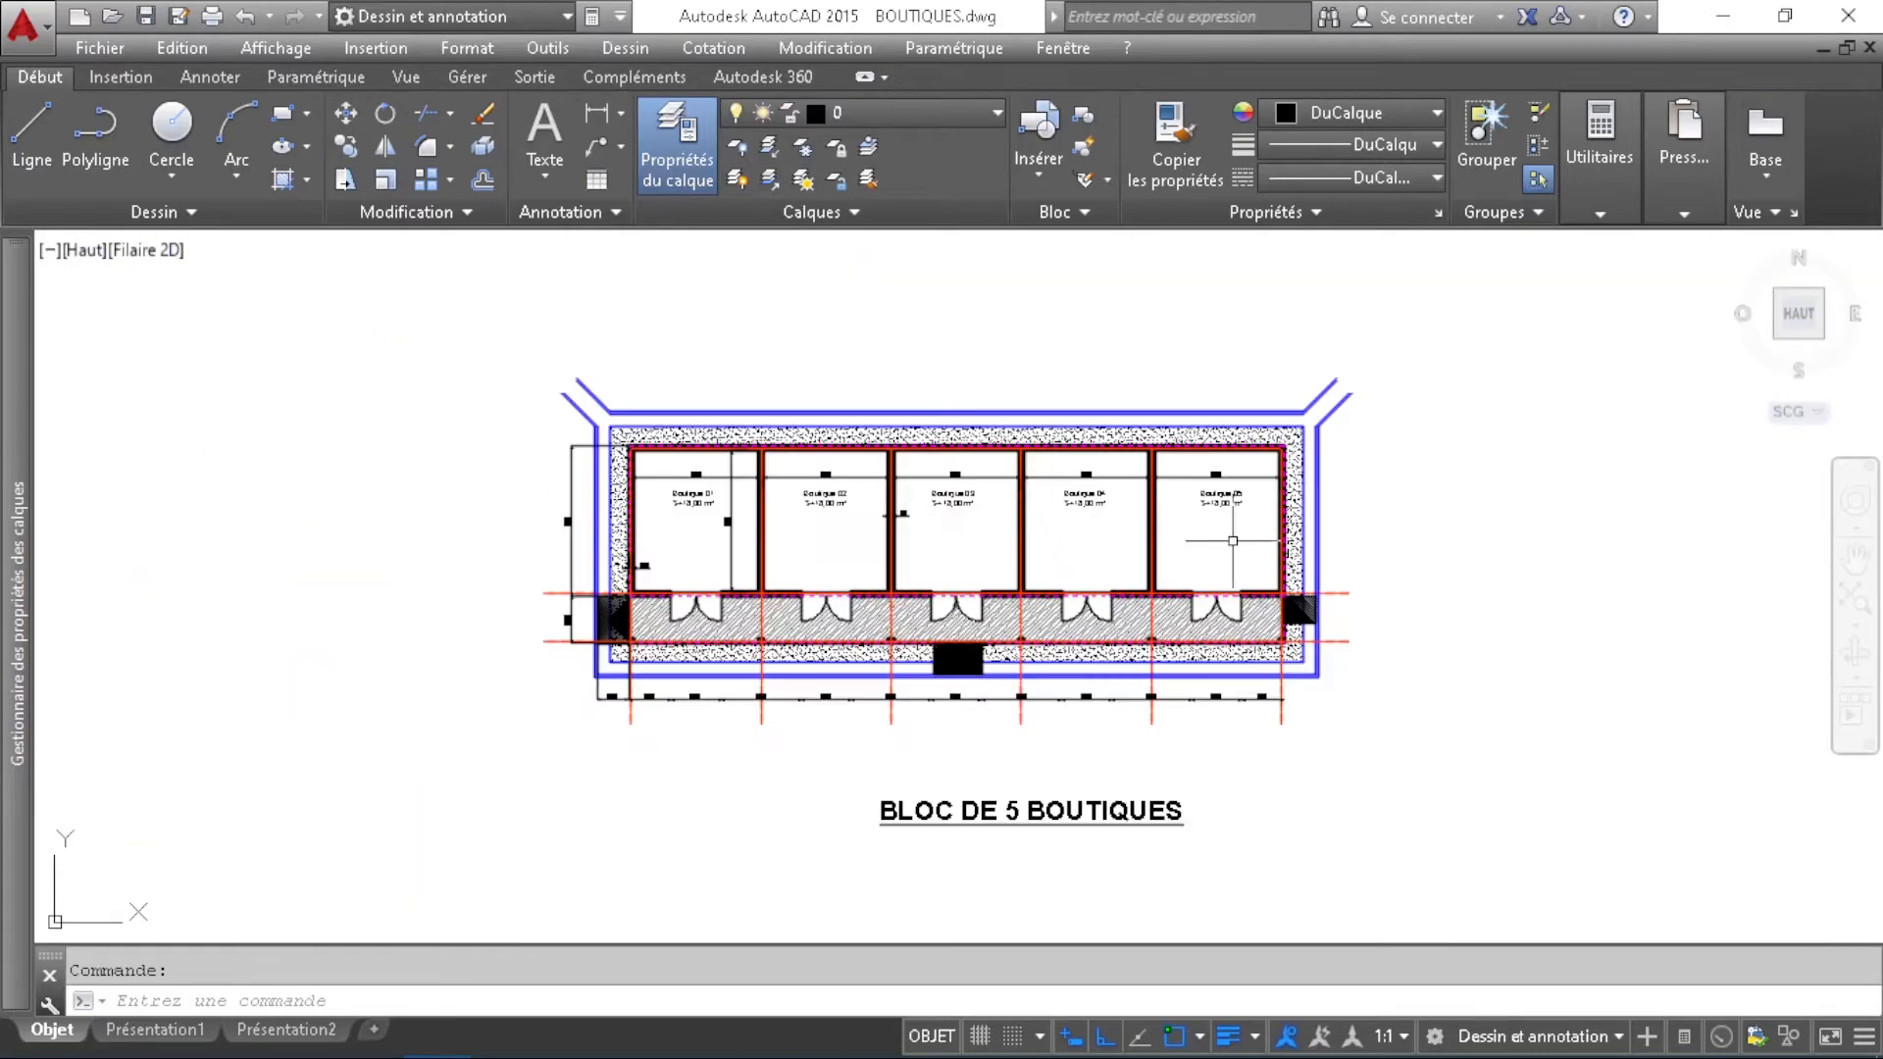
pyautogui.scroll(6, 903, 504)
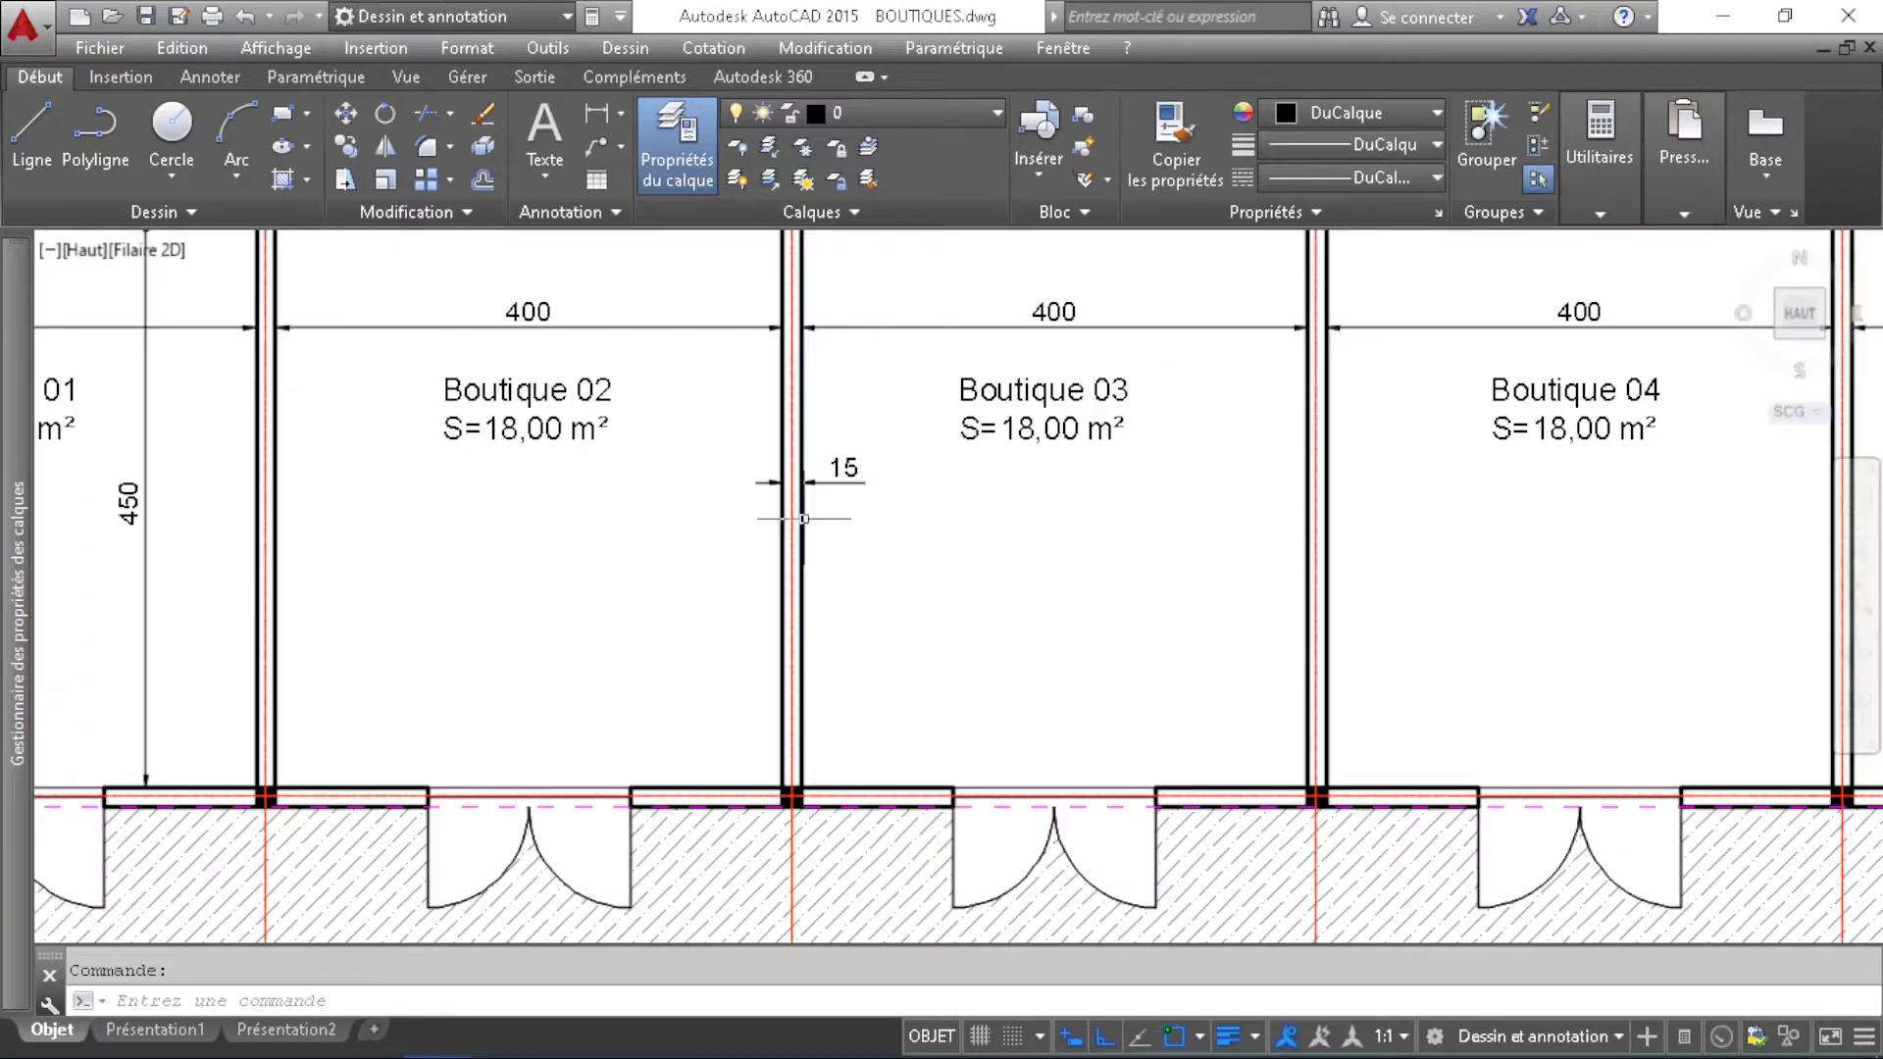
pyautogui.scroll(-4, 886, 551)
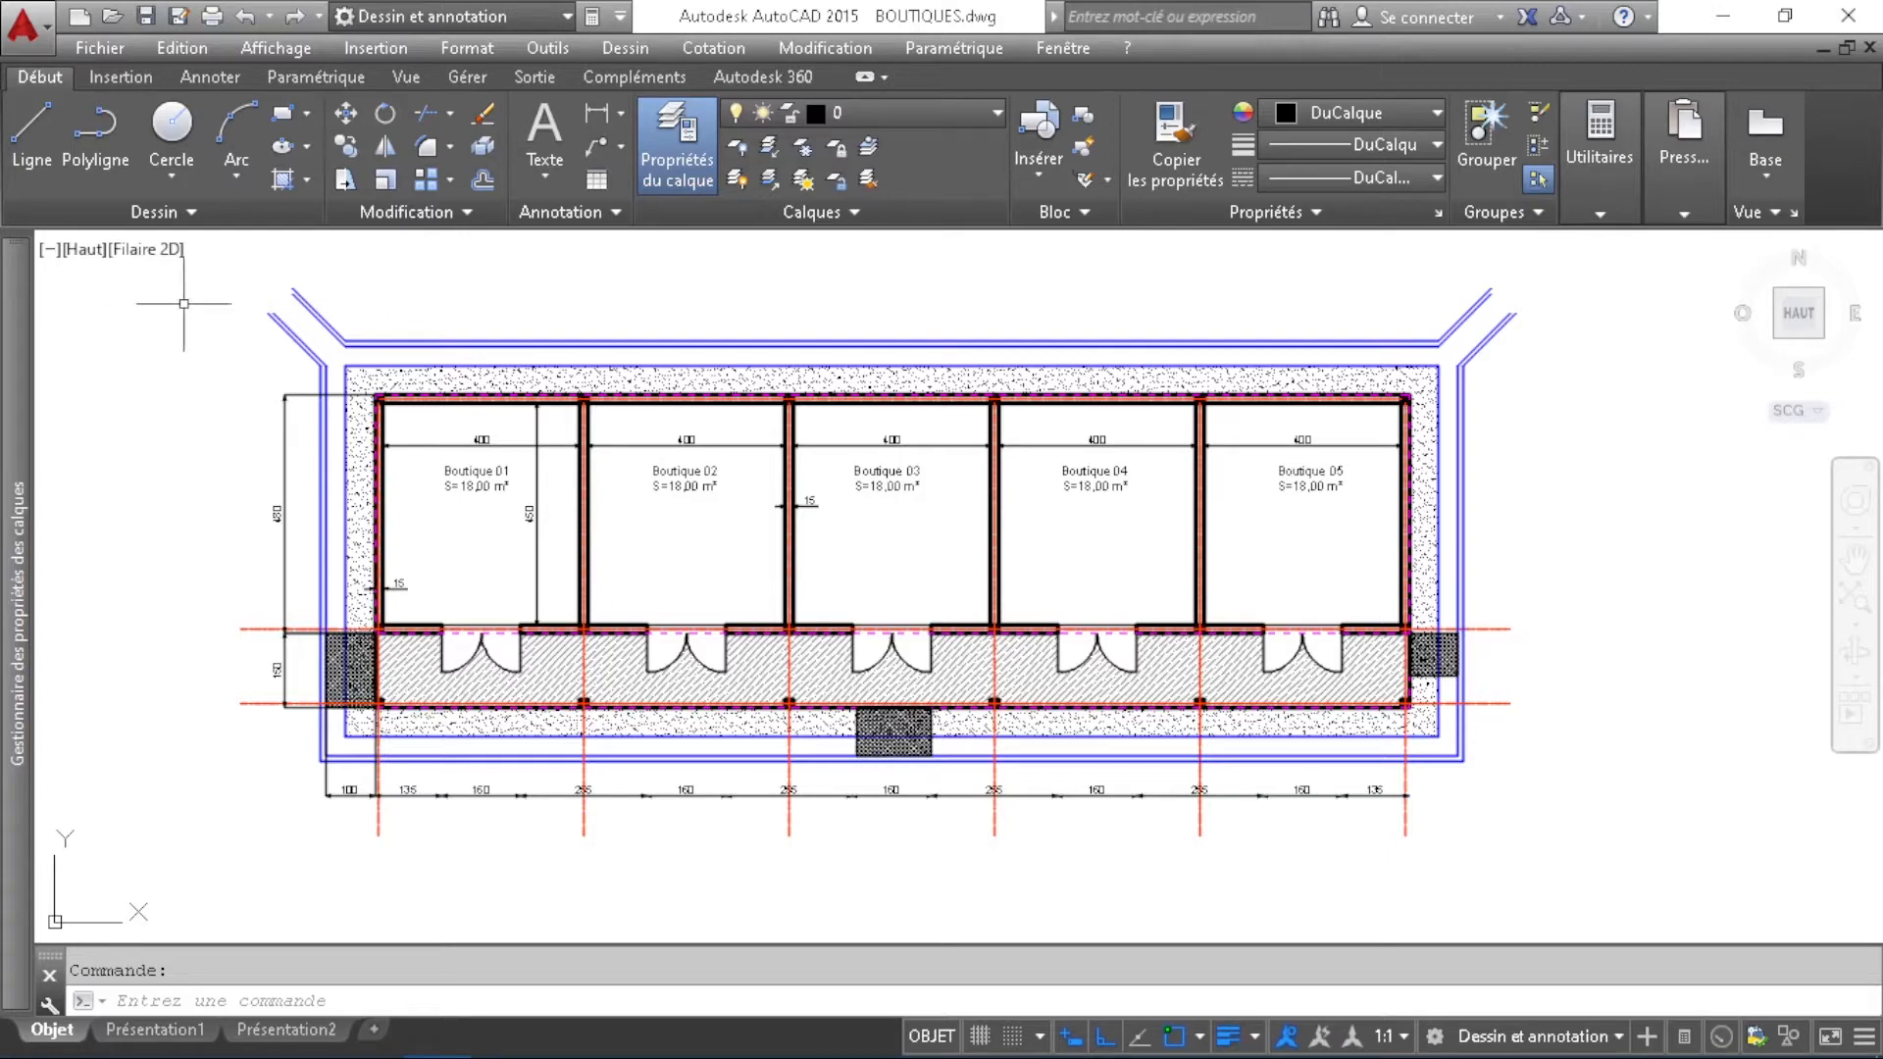
# Save the BOUTIQUES drawing and switch to ARCHICAD.
pyautogui.click(99, 50)
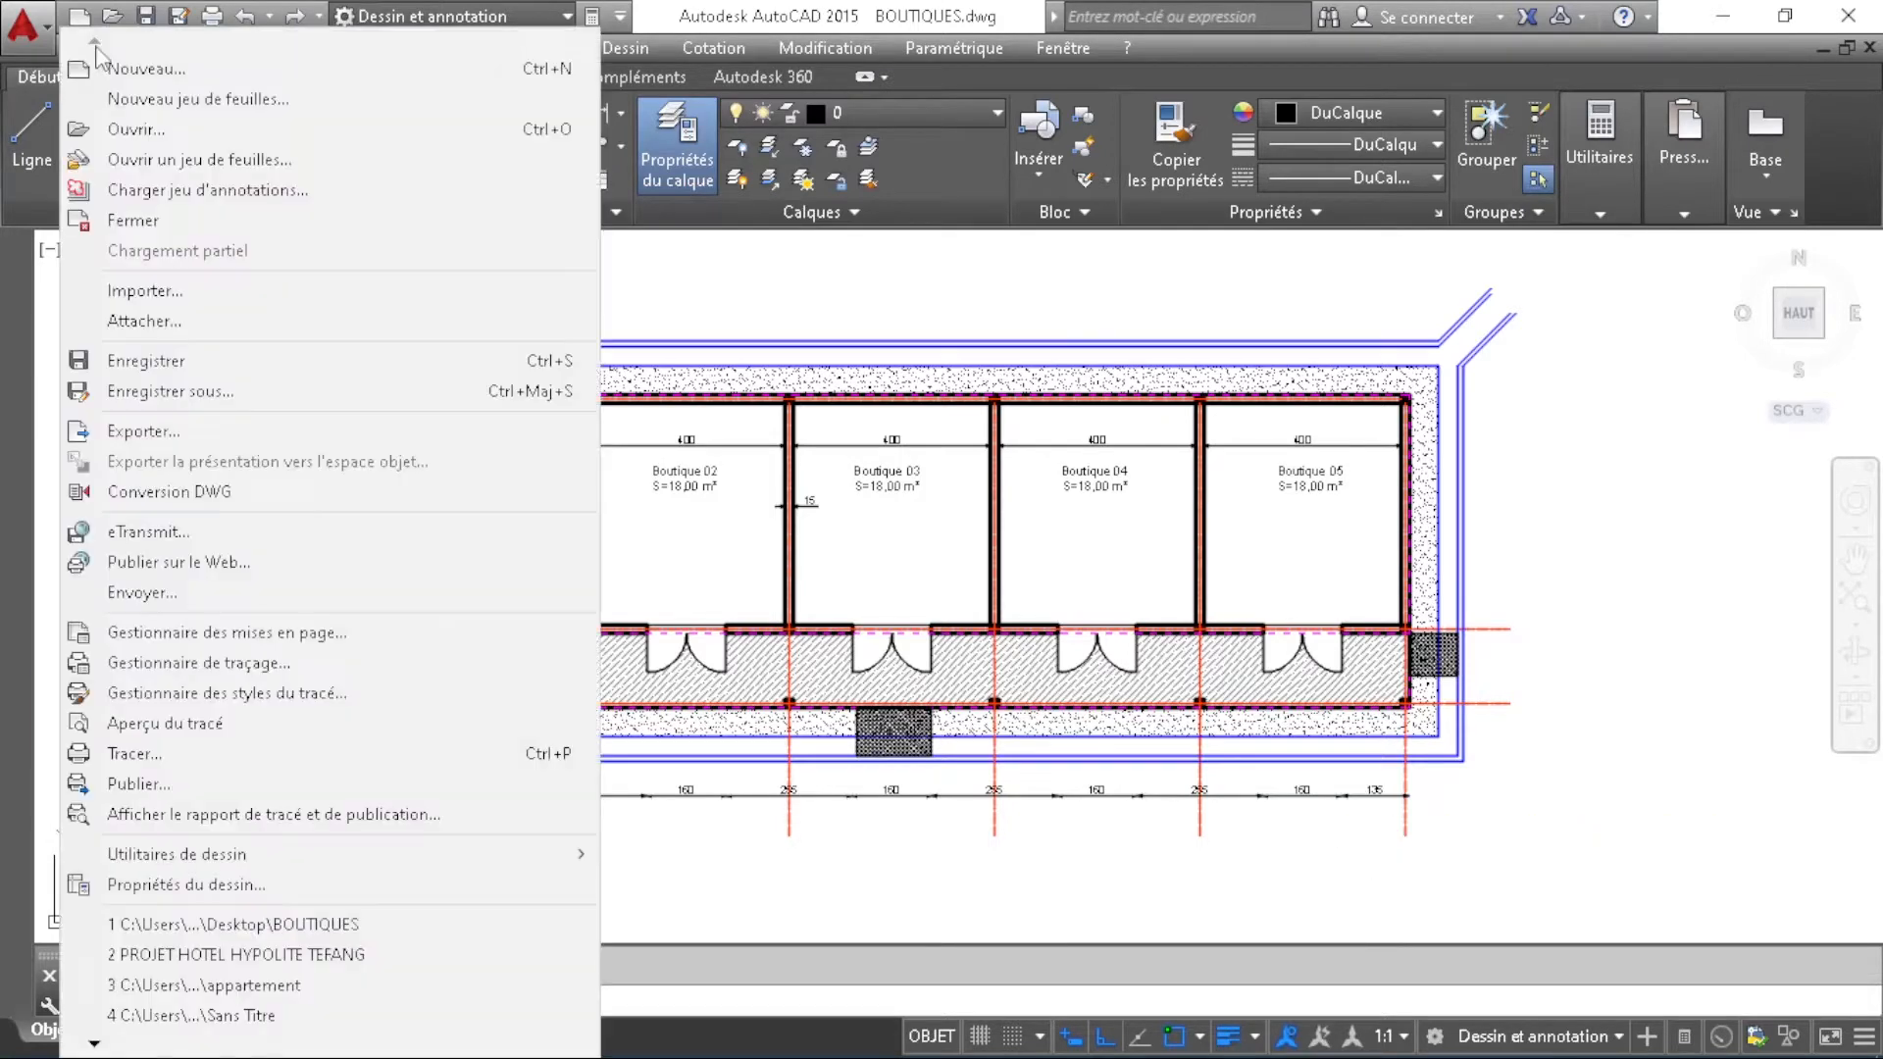
pyautogui.click(157, 361)
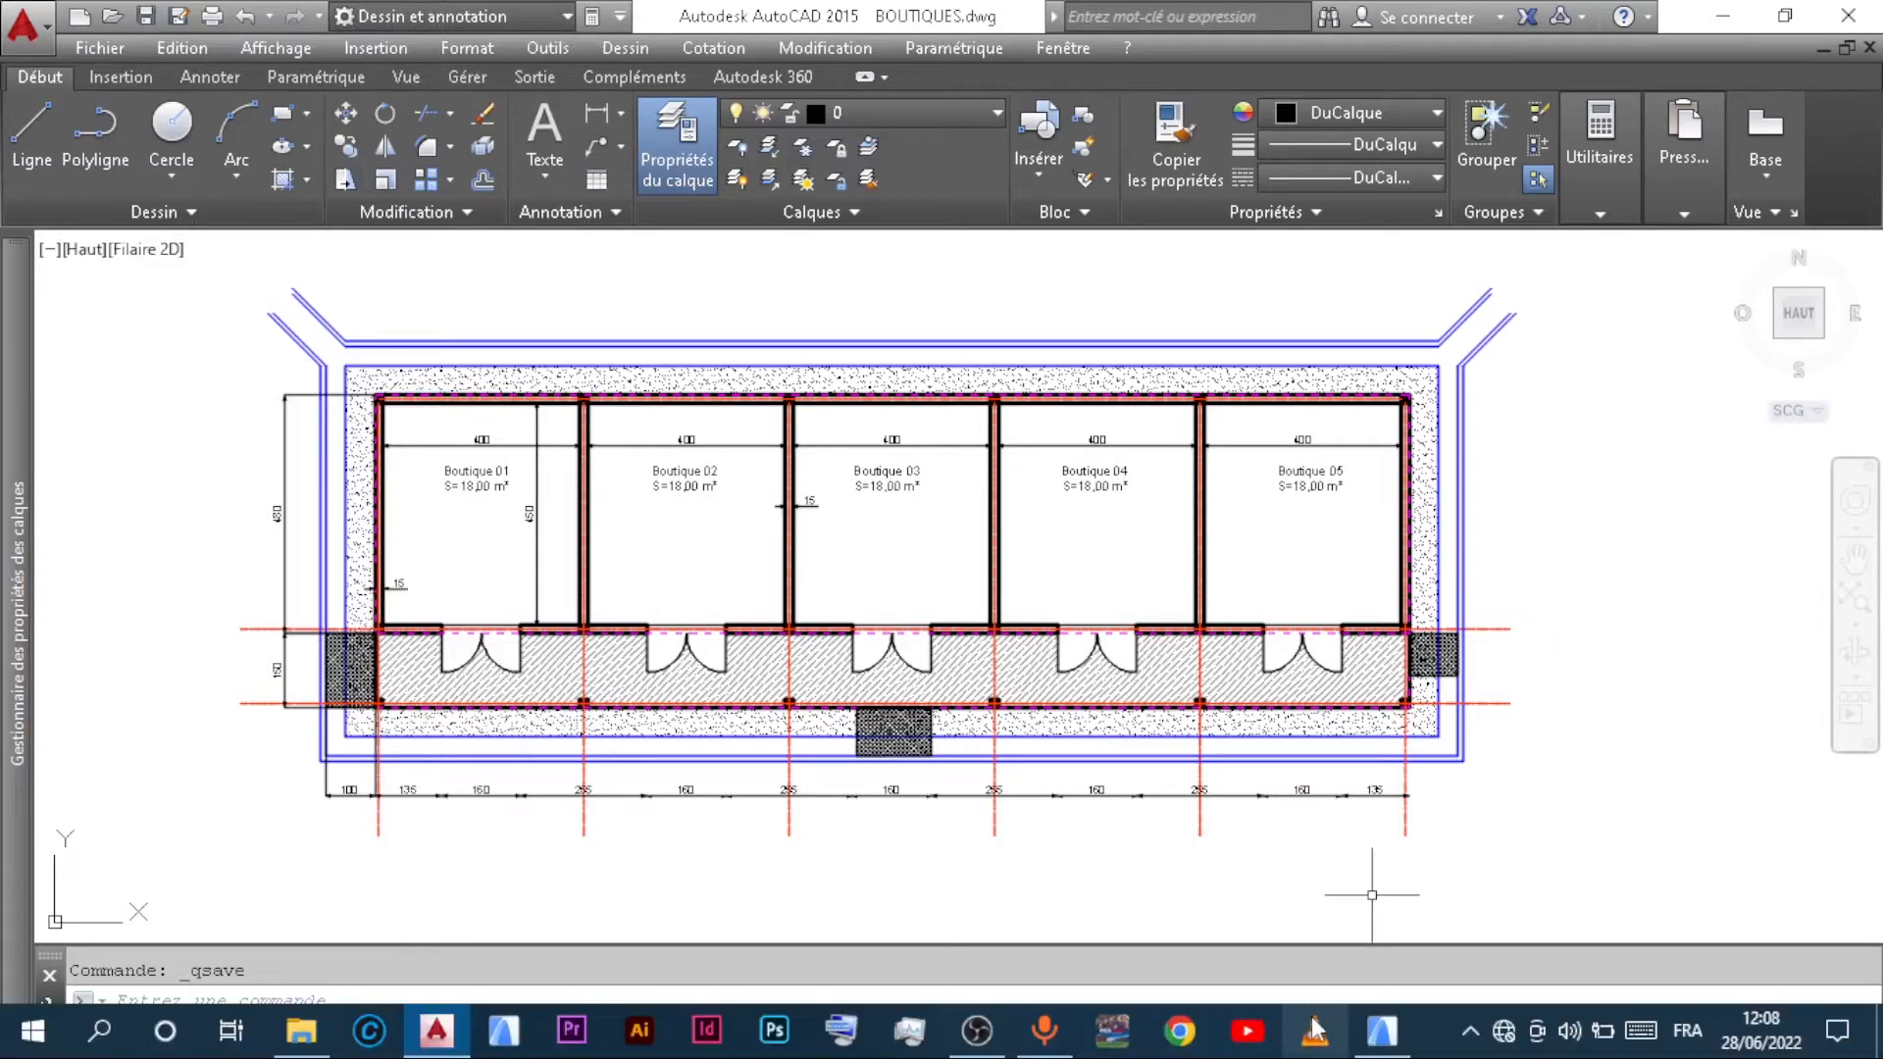
pyautogui.moveTo(1387, 1023)
pyautogui.click(1400, 927)
# Create a new project from the Modèle AC20 DEFAUT.tpl template with the current profile.
pyautogui.click(34, 45)
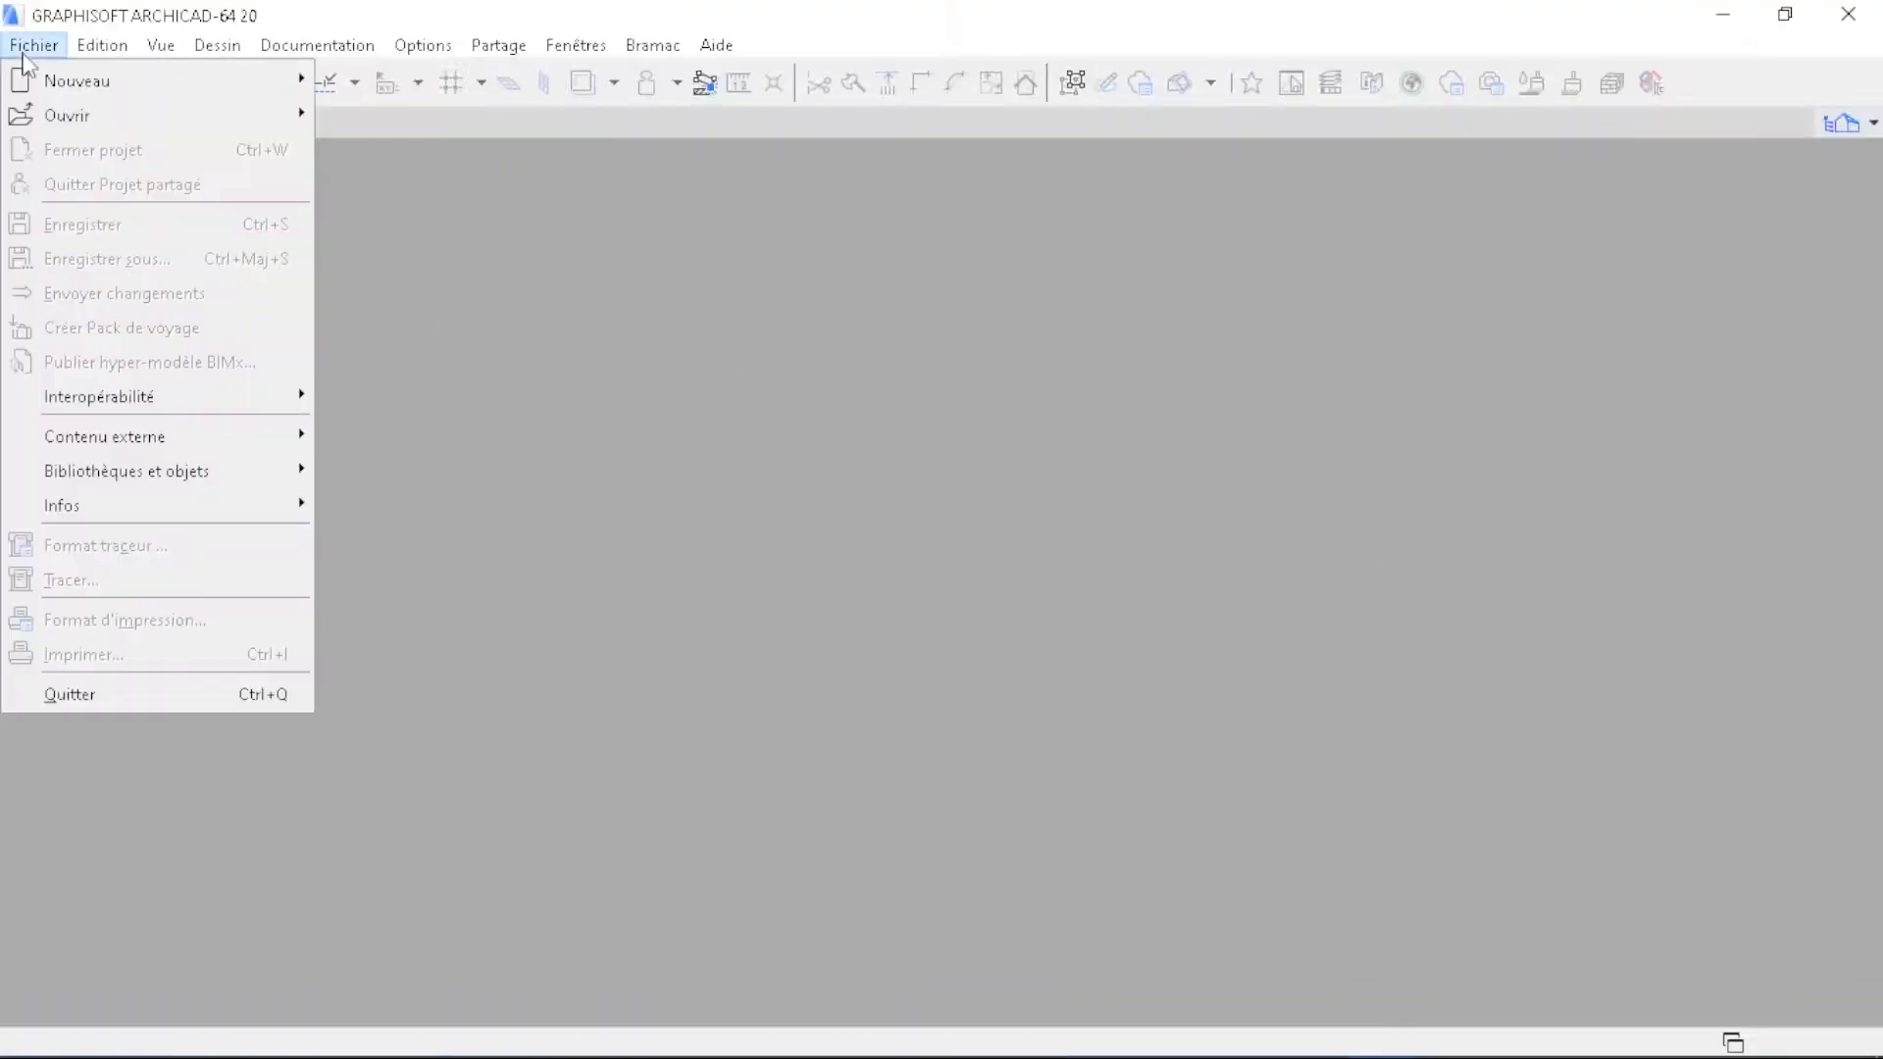
pyautogui.moveTo(58, 80)
pyautogui.click(388, 78)
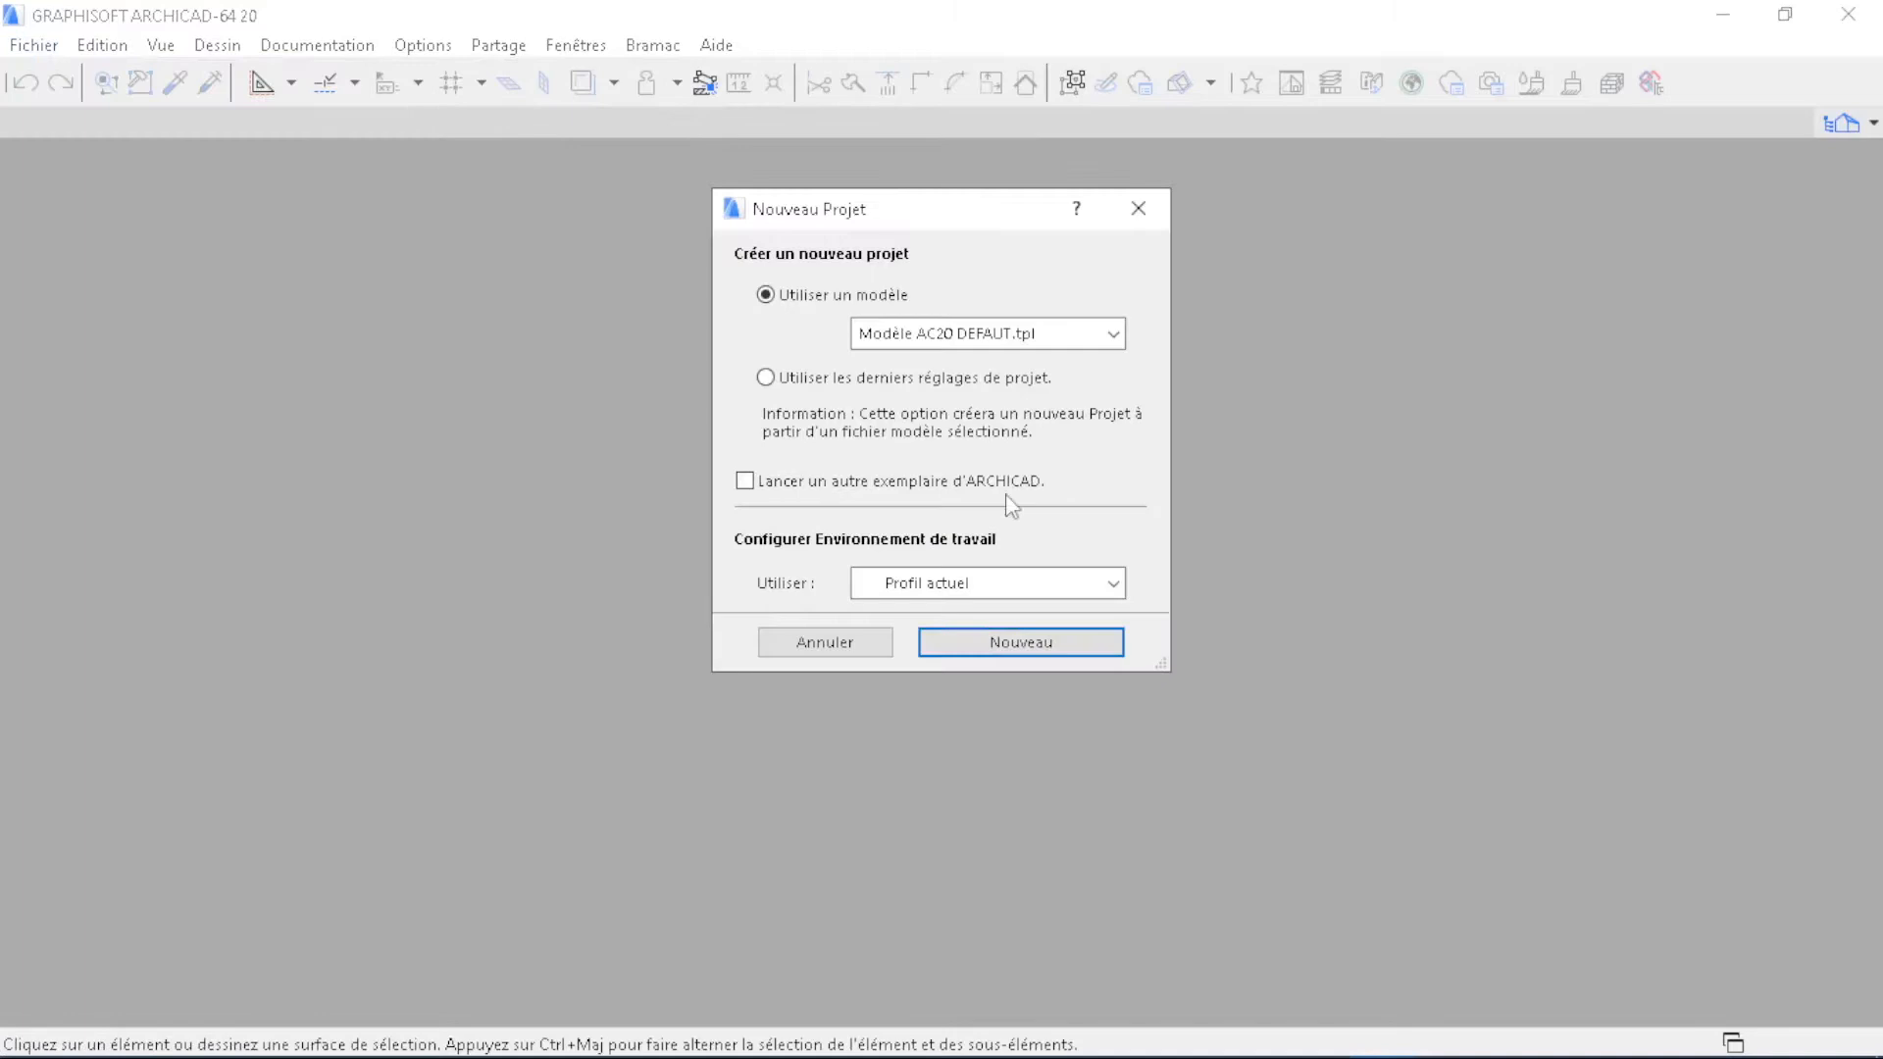
pyautogui.click(1090, 645)
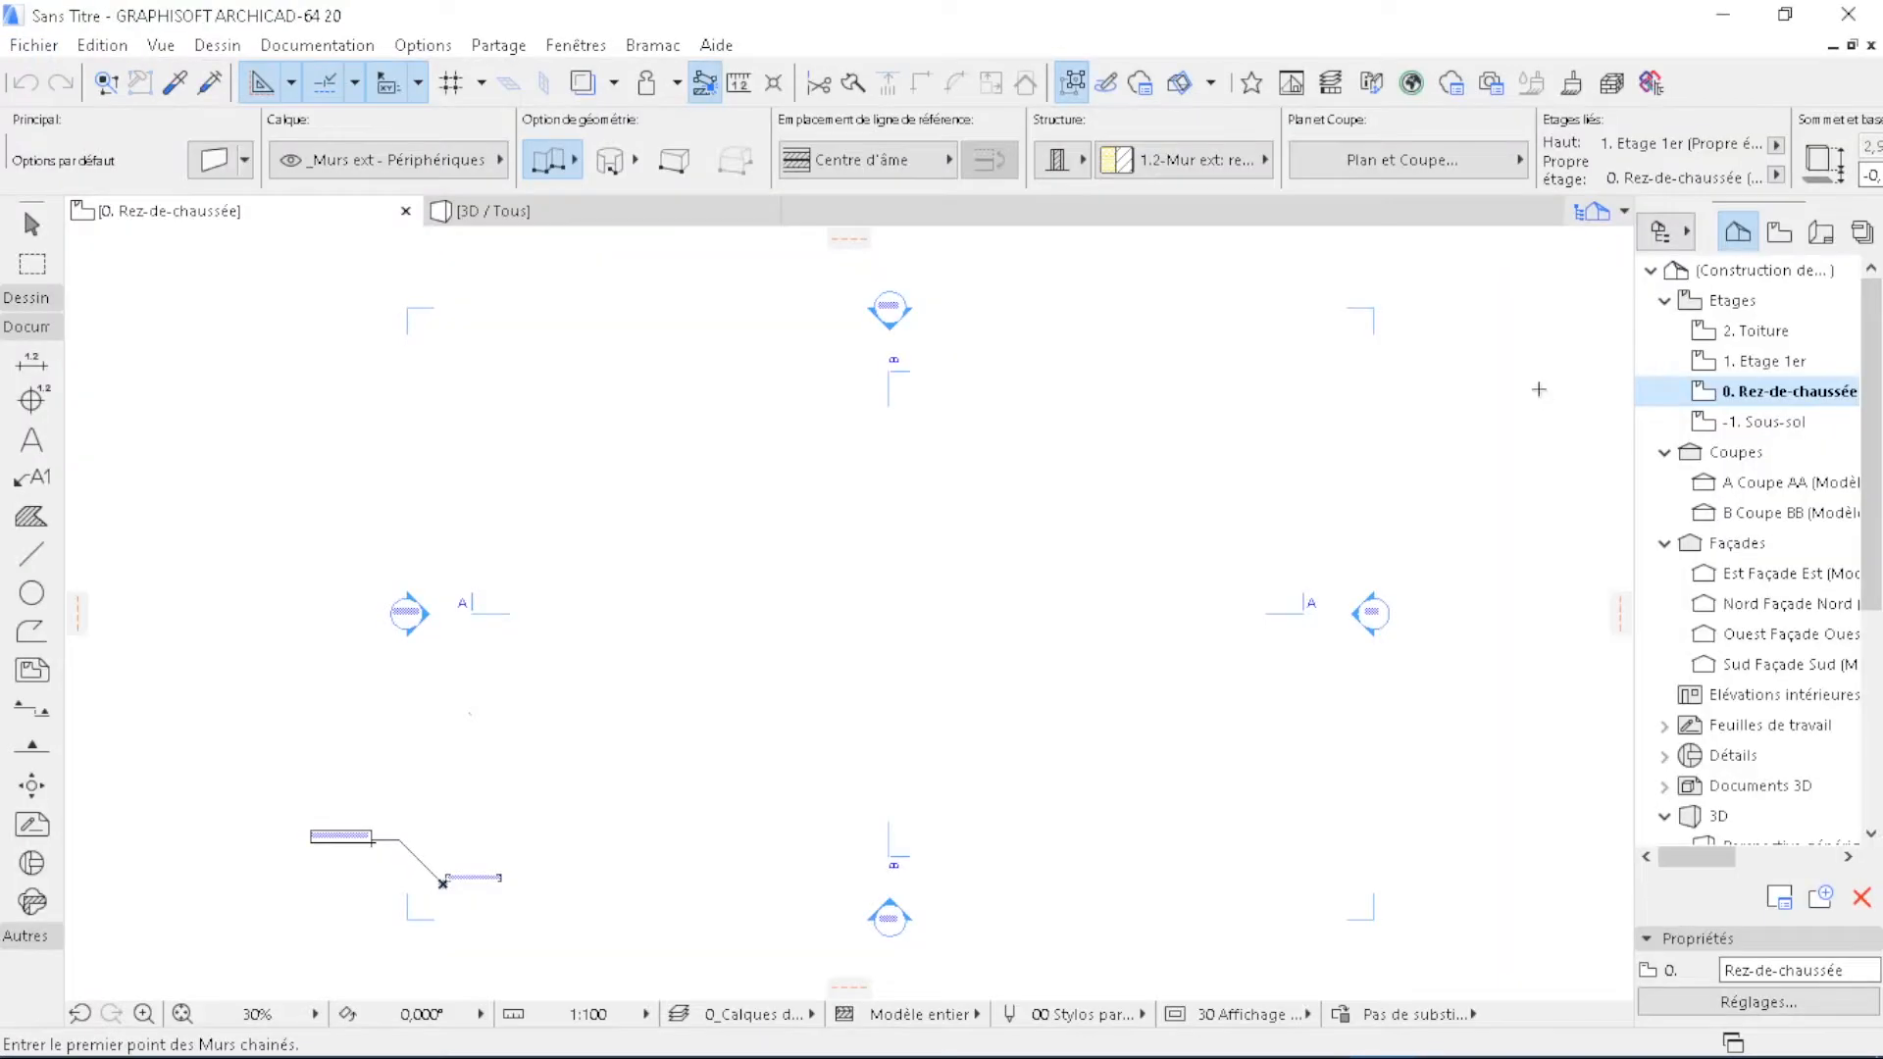
# Set the project's model working unit to centimetres with 2 decimals.
pyautogui.click(420, 45)
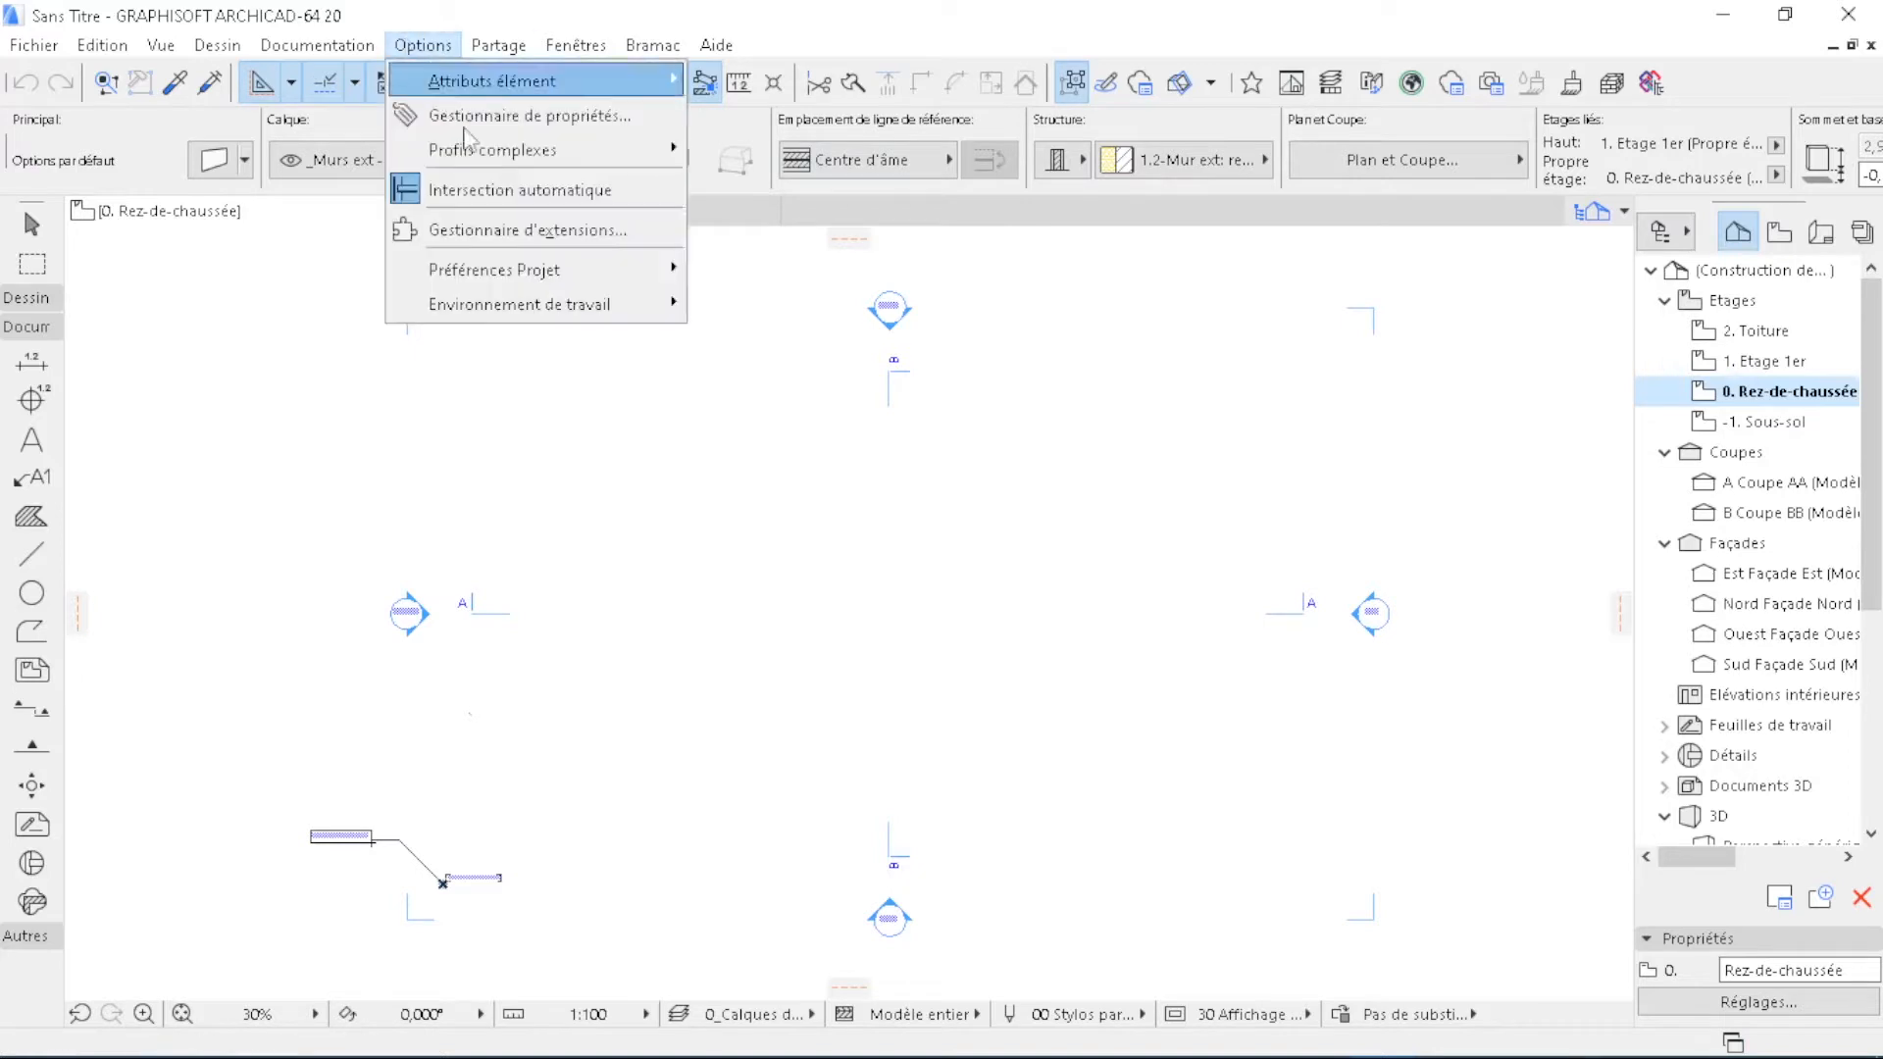
pyautogui.moveTo(647, 275)
pyautogui.click(775, 266)
pyautogui.click(1010, 241)
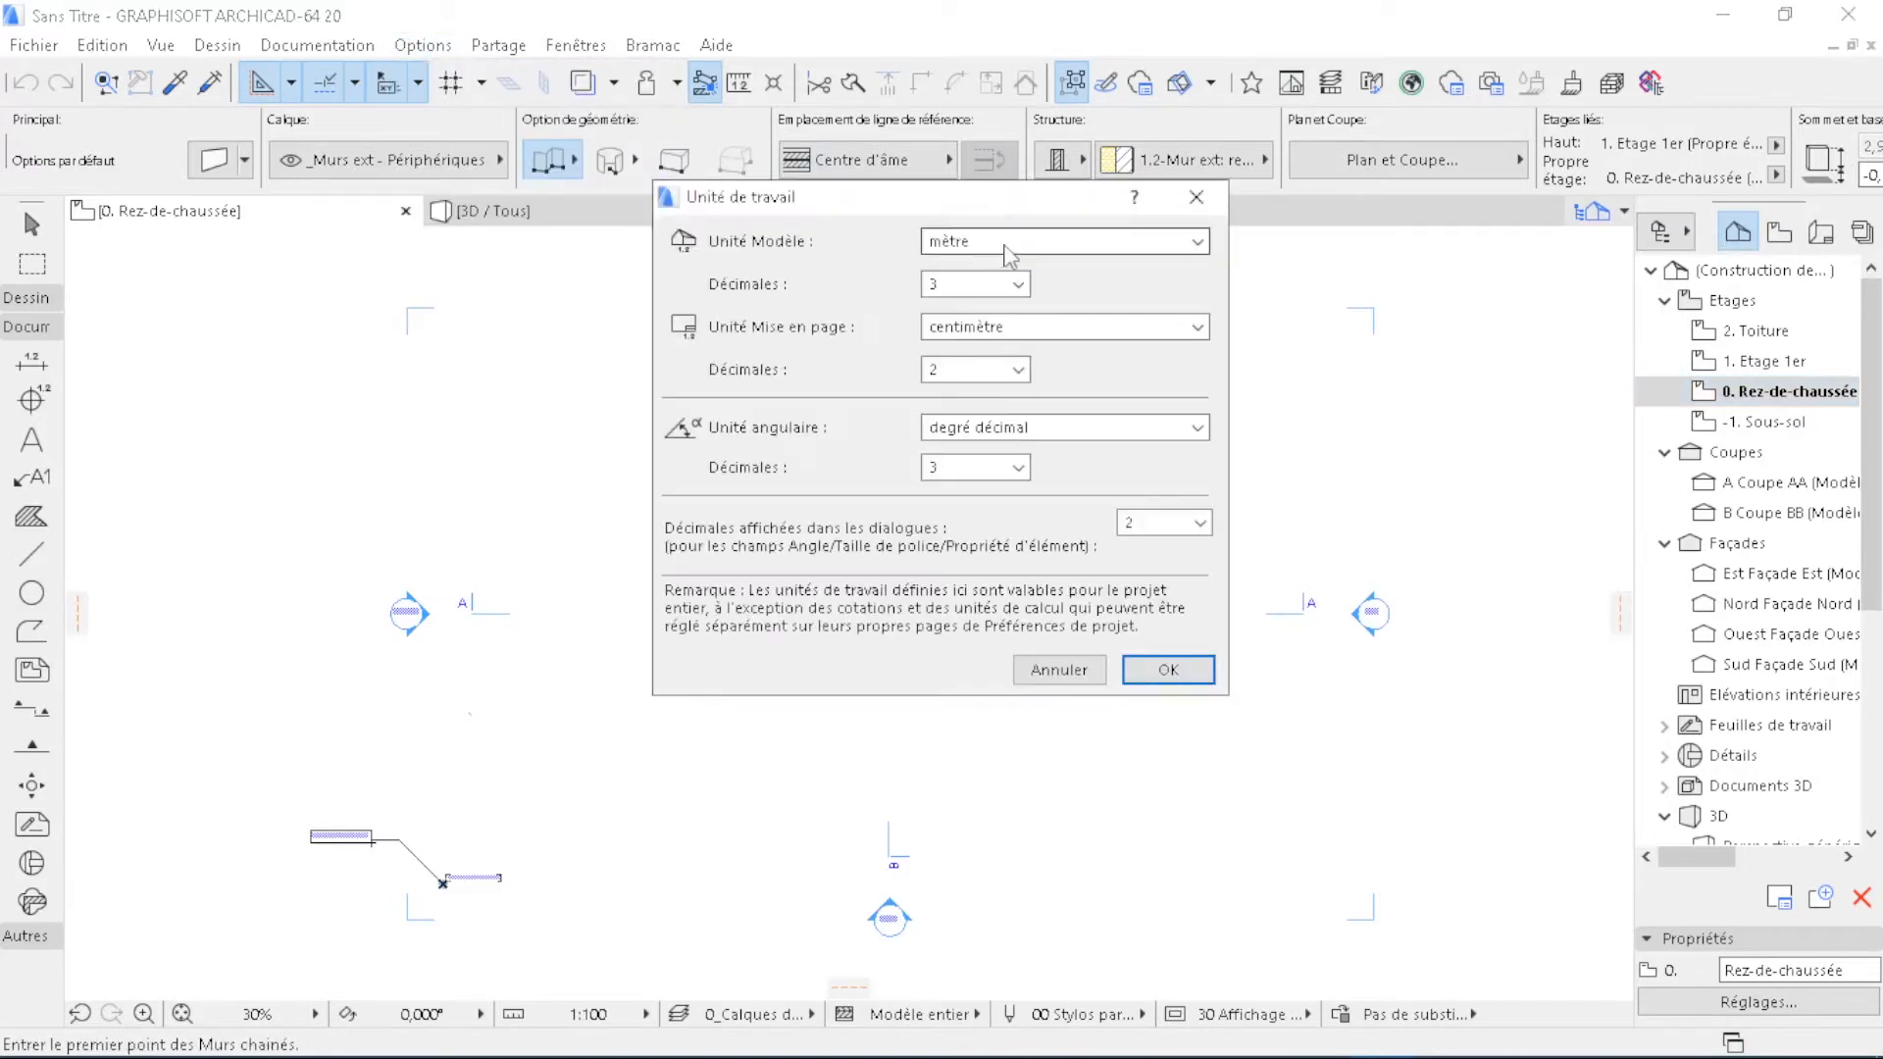
pyautogui.click(963, 285)
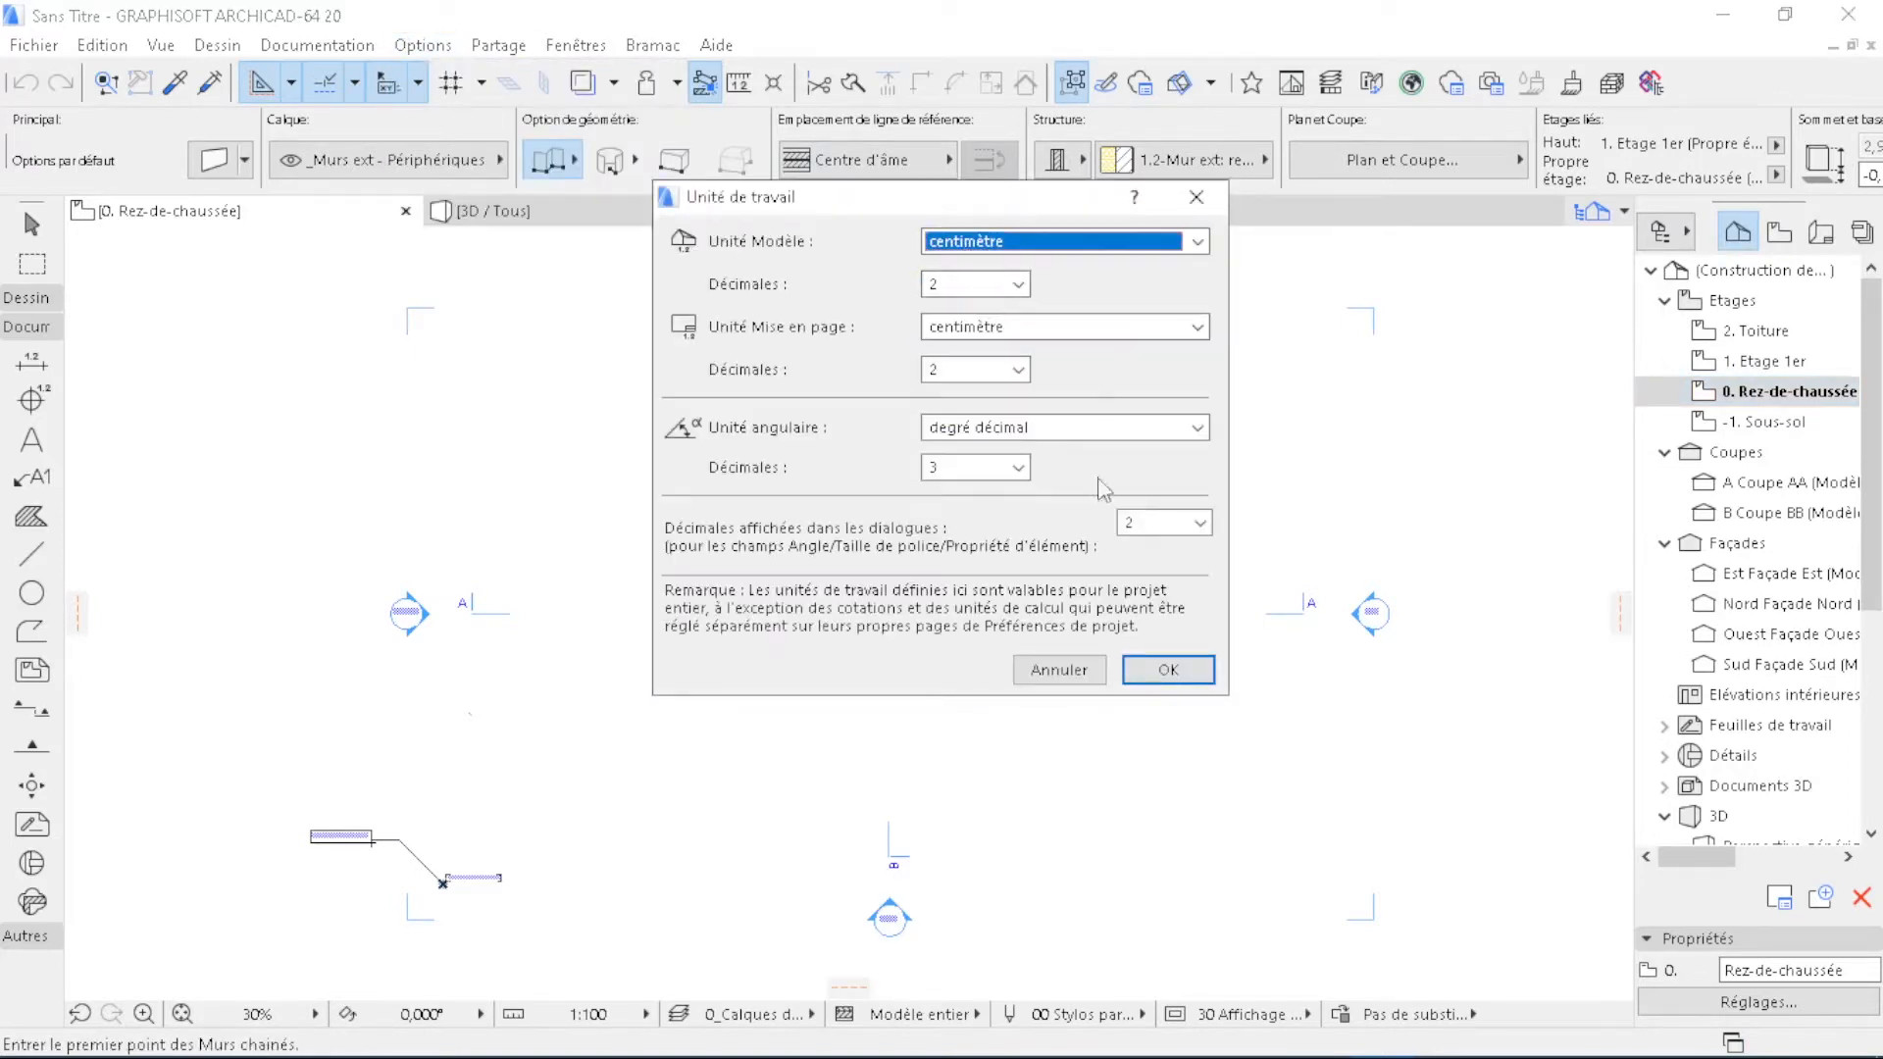
pyautogui.click(1166, 669)
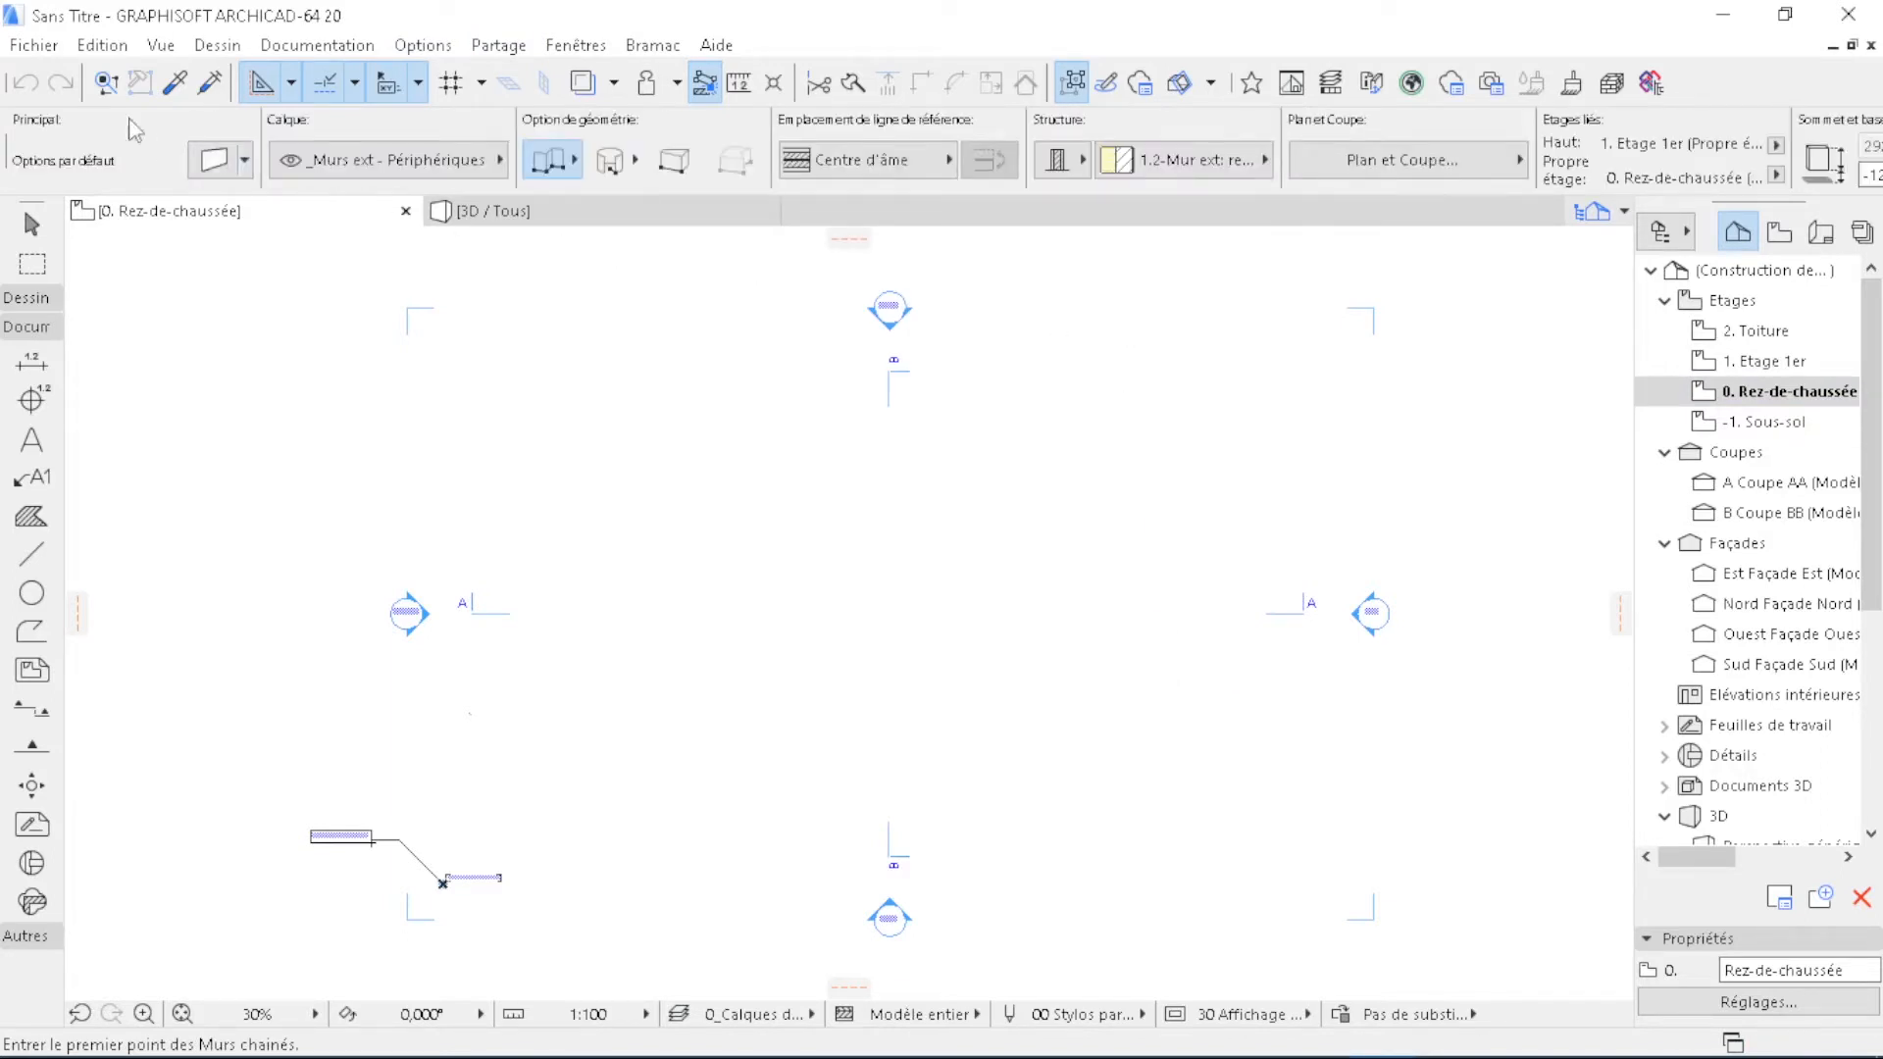
# Start an interoperability merge with the BOUTIQUES DWG file from the Desktop.
pyautogui.click(34, 45)
pyautogui.moveTo(214, 405)
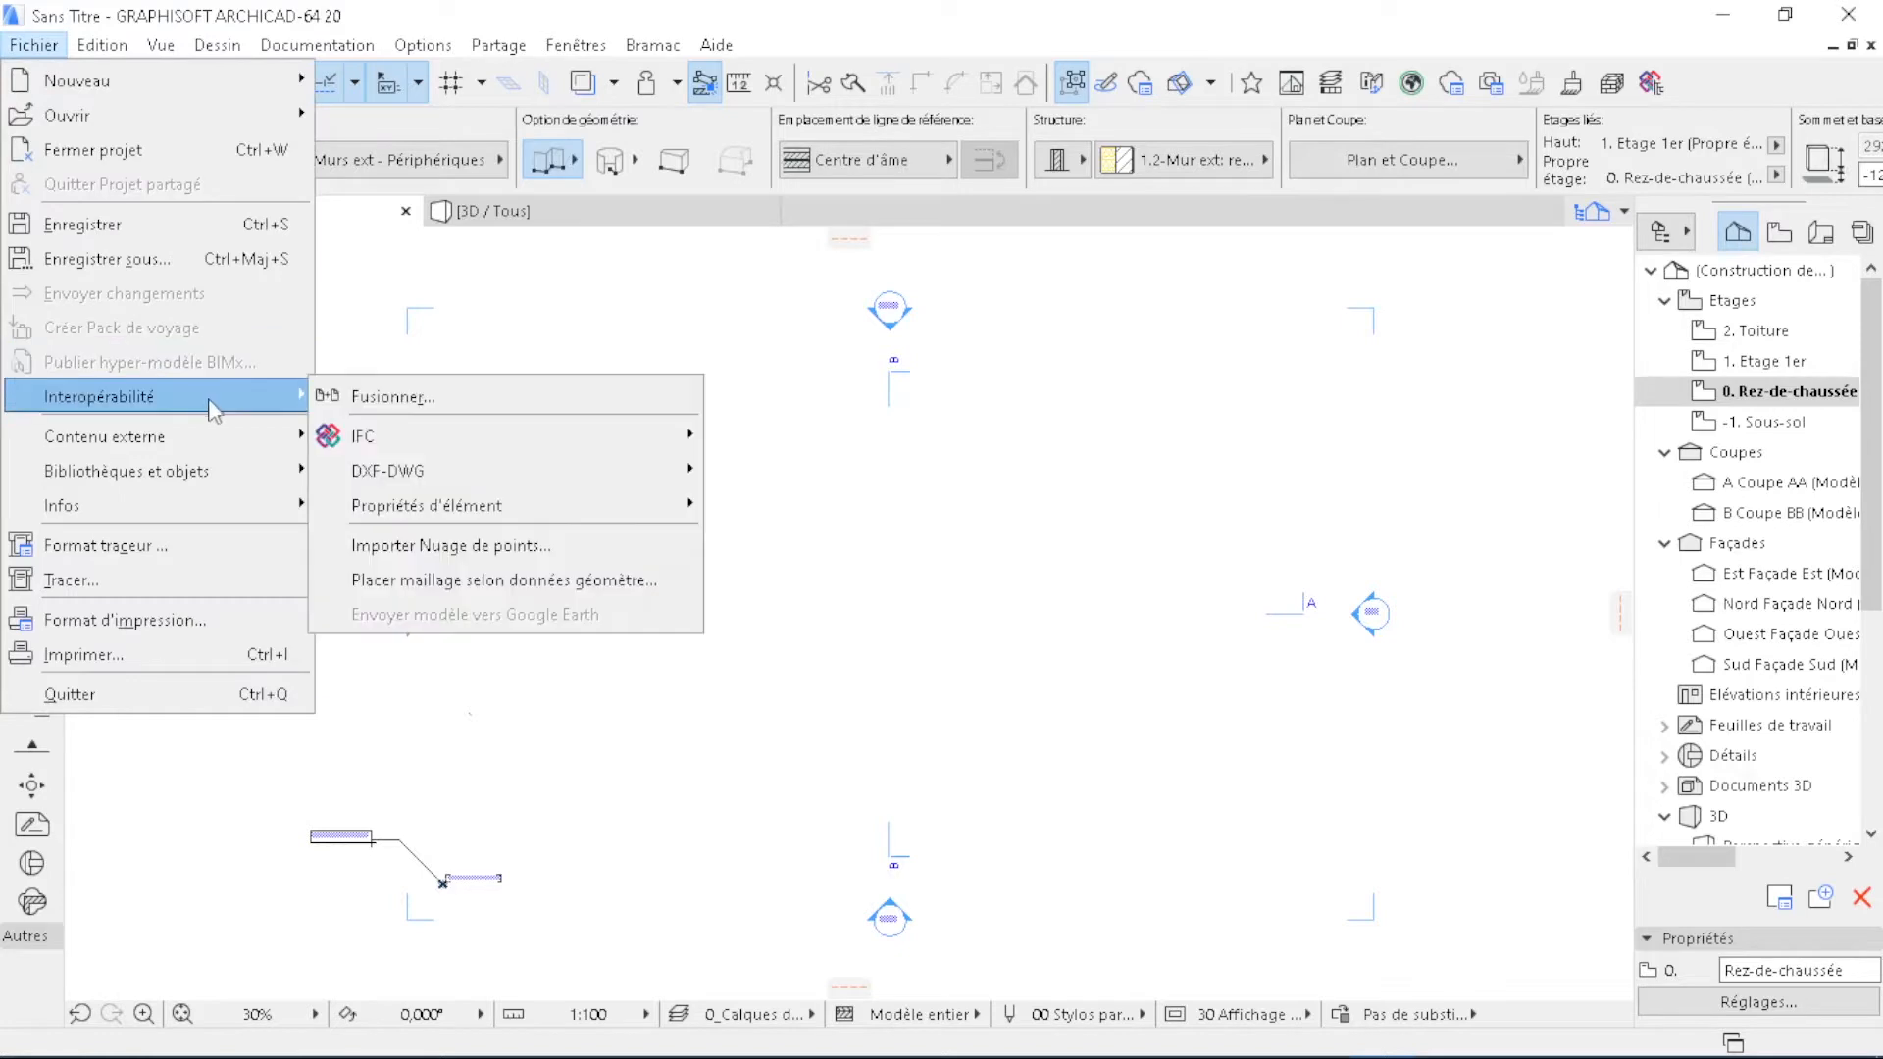
pyautogui.click(397, 396)
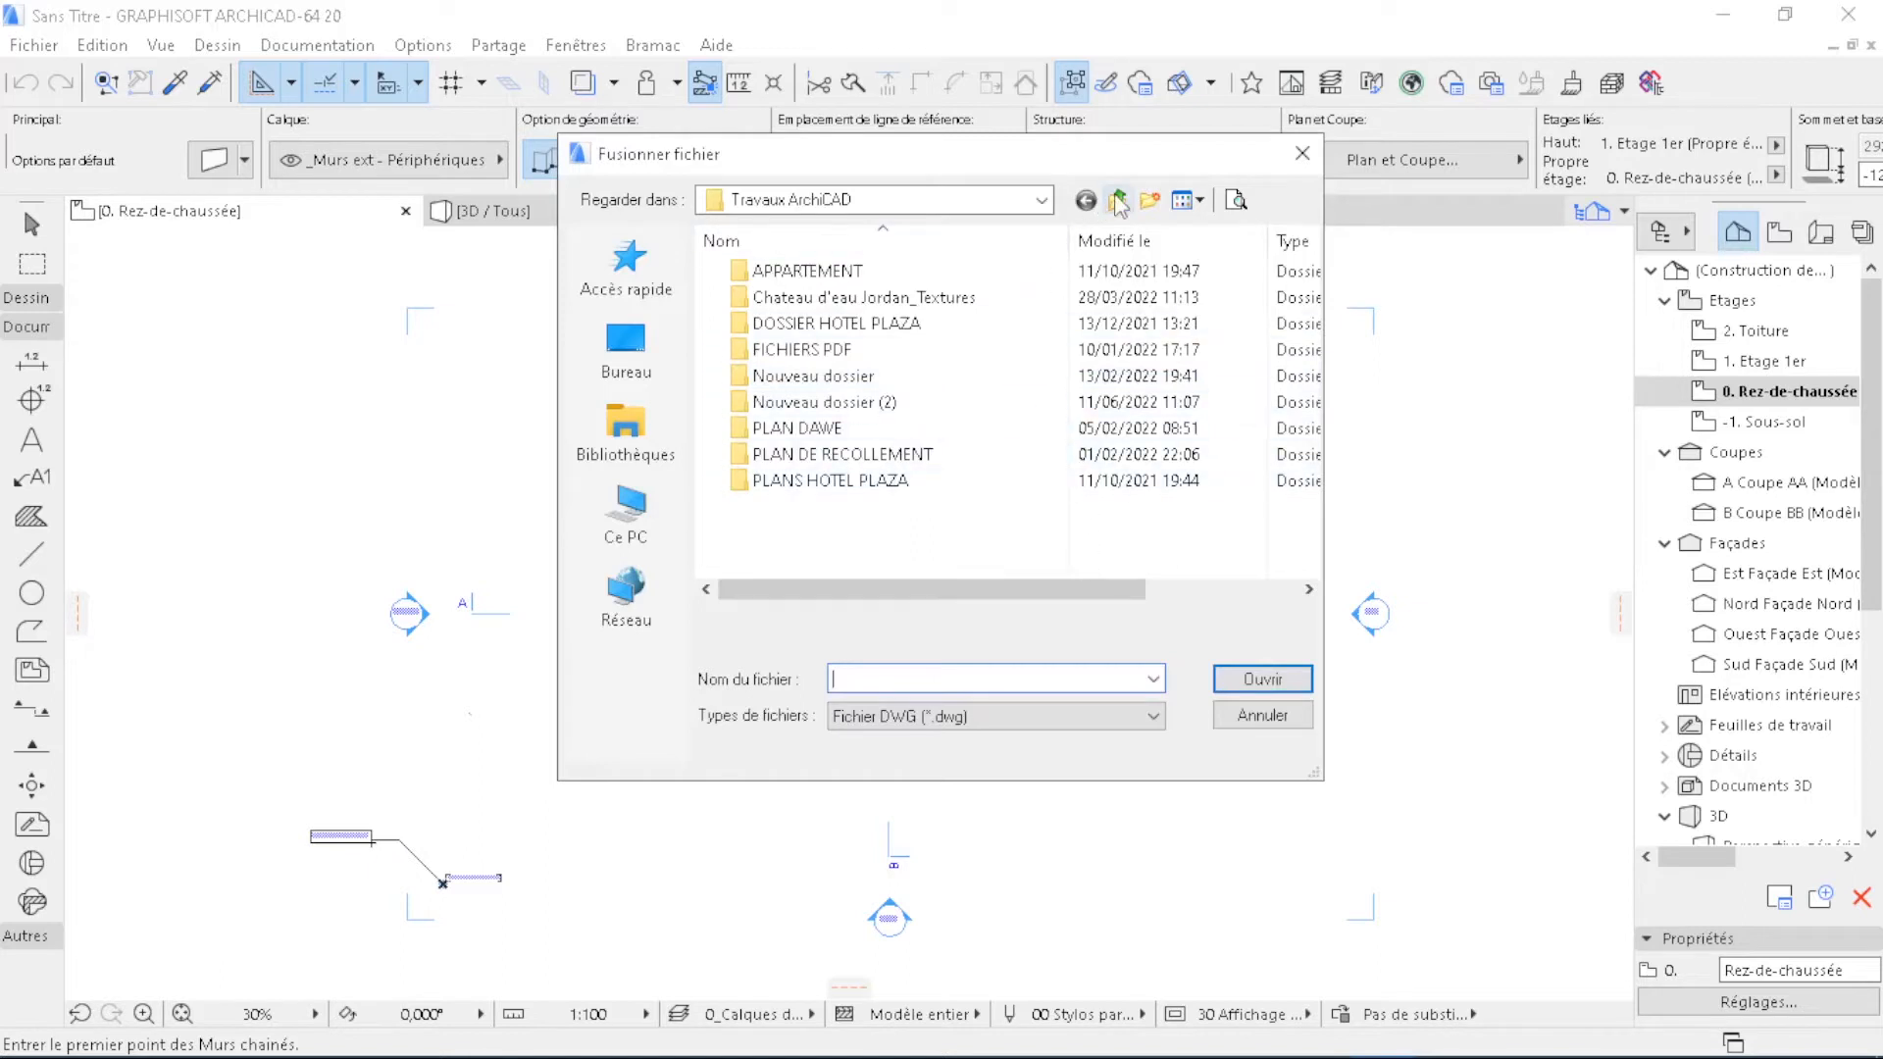
pyautogui.click(627, 349)
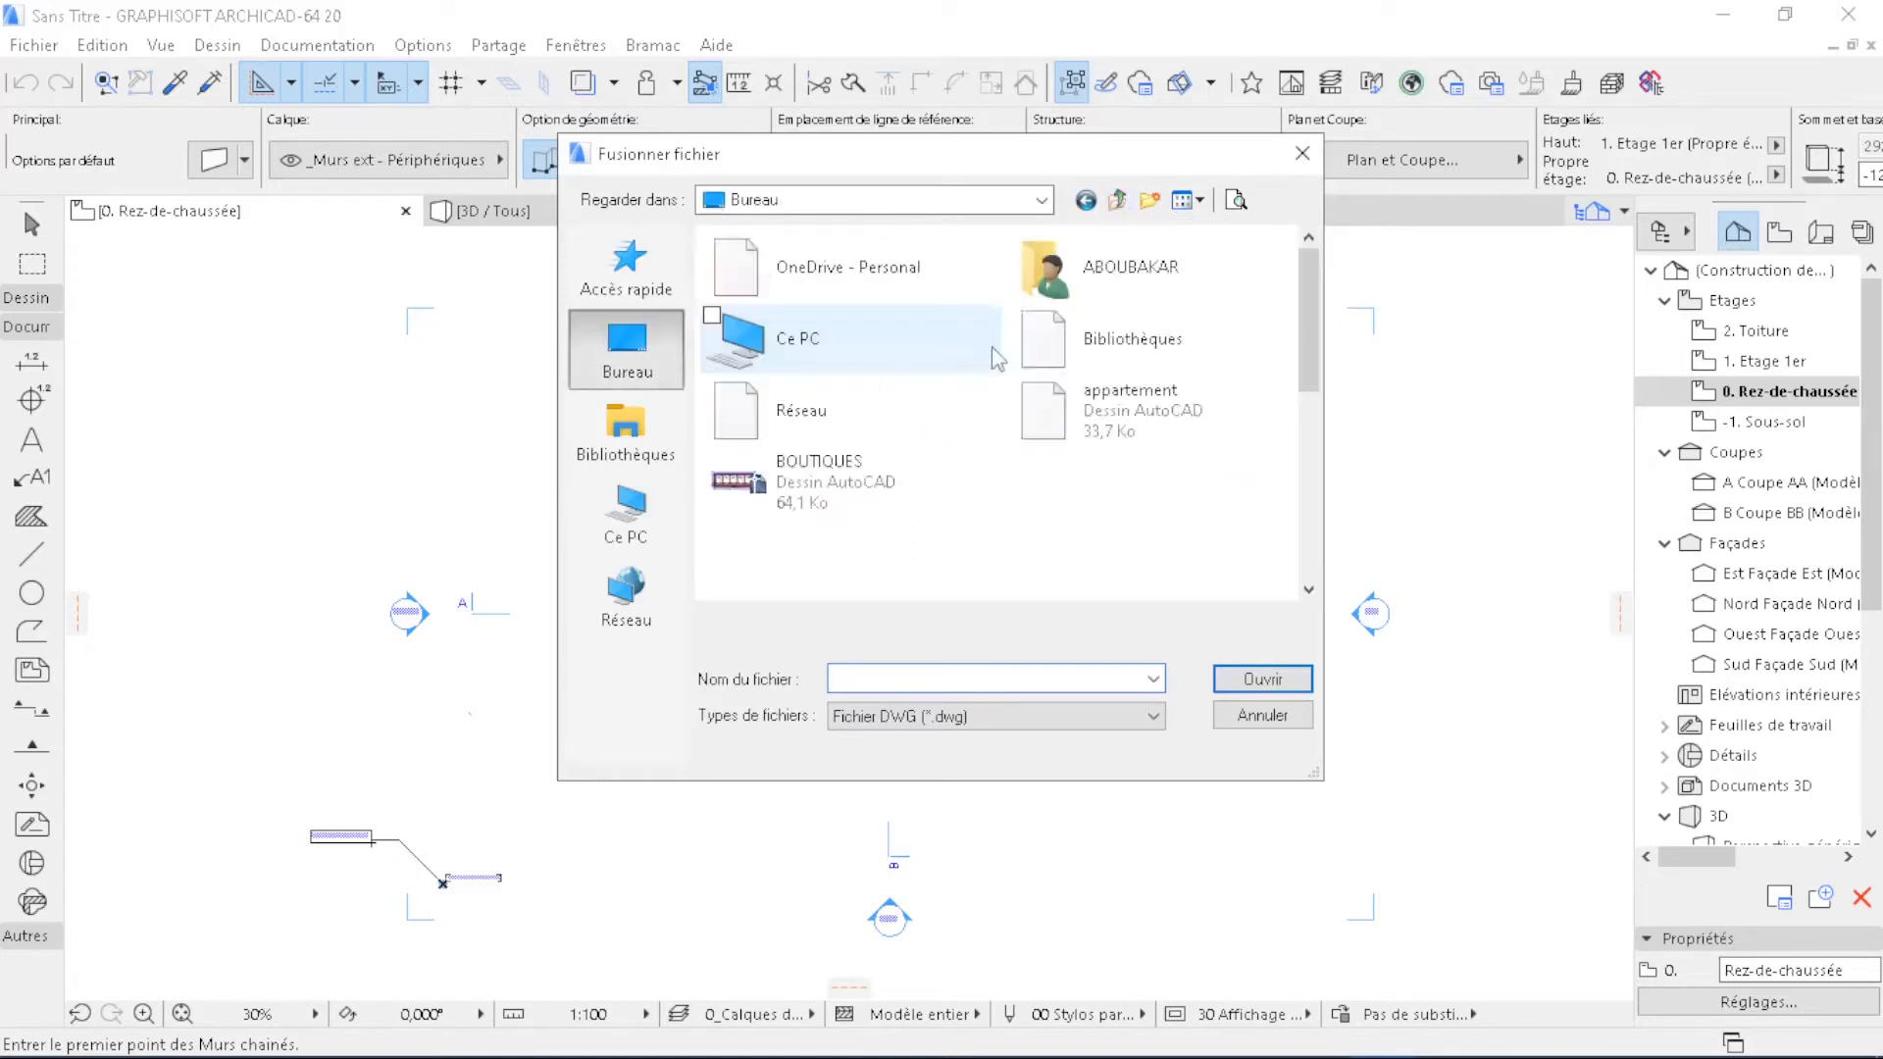
pyautogui.scroll(-3, 983, 441)
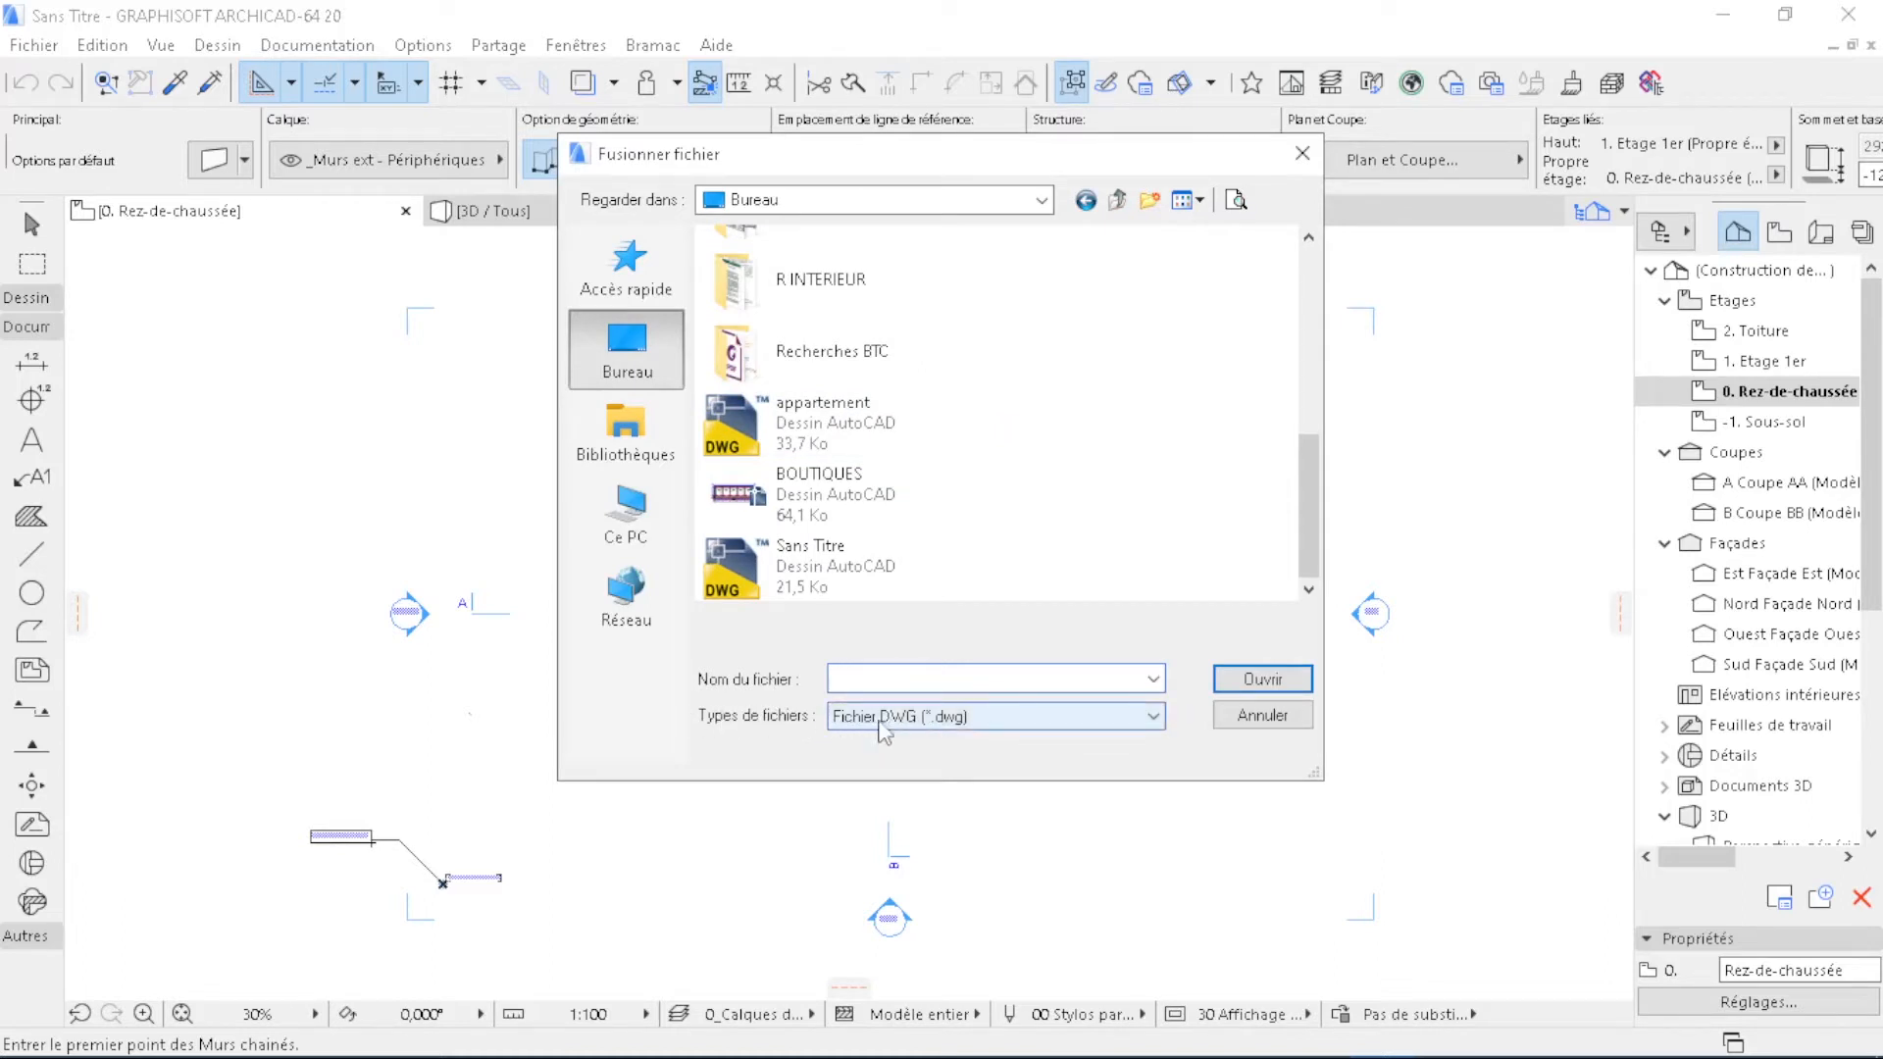
pyautogui.click(807, 496)
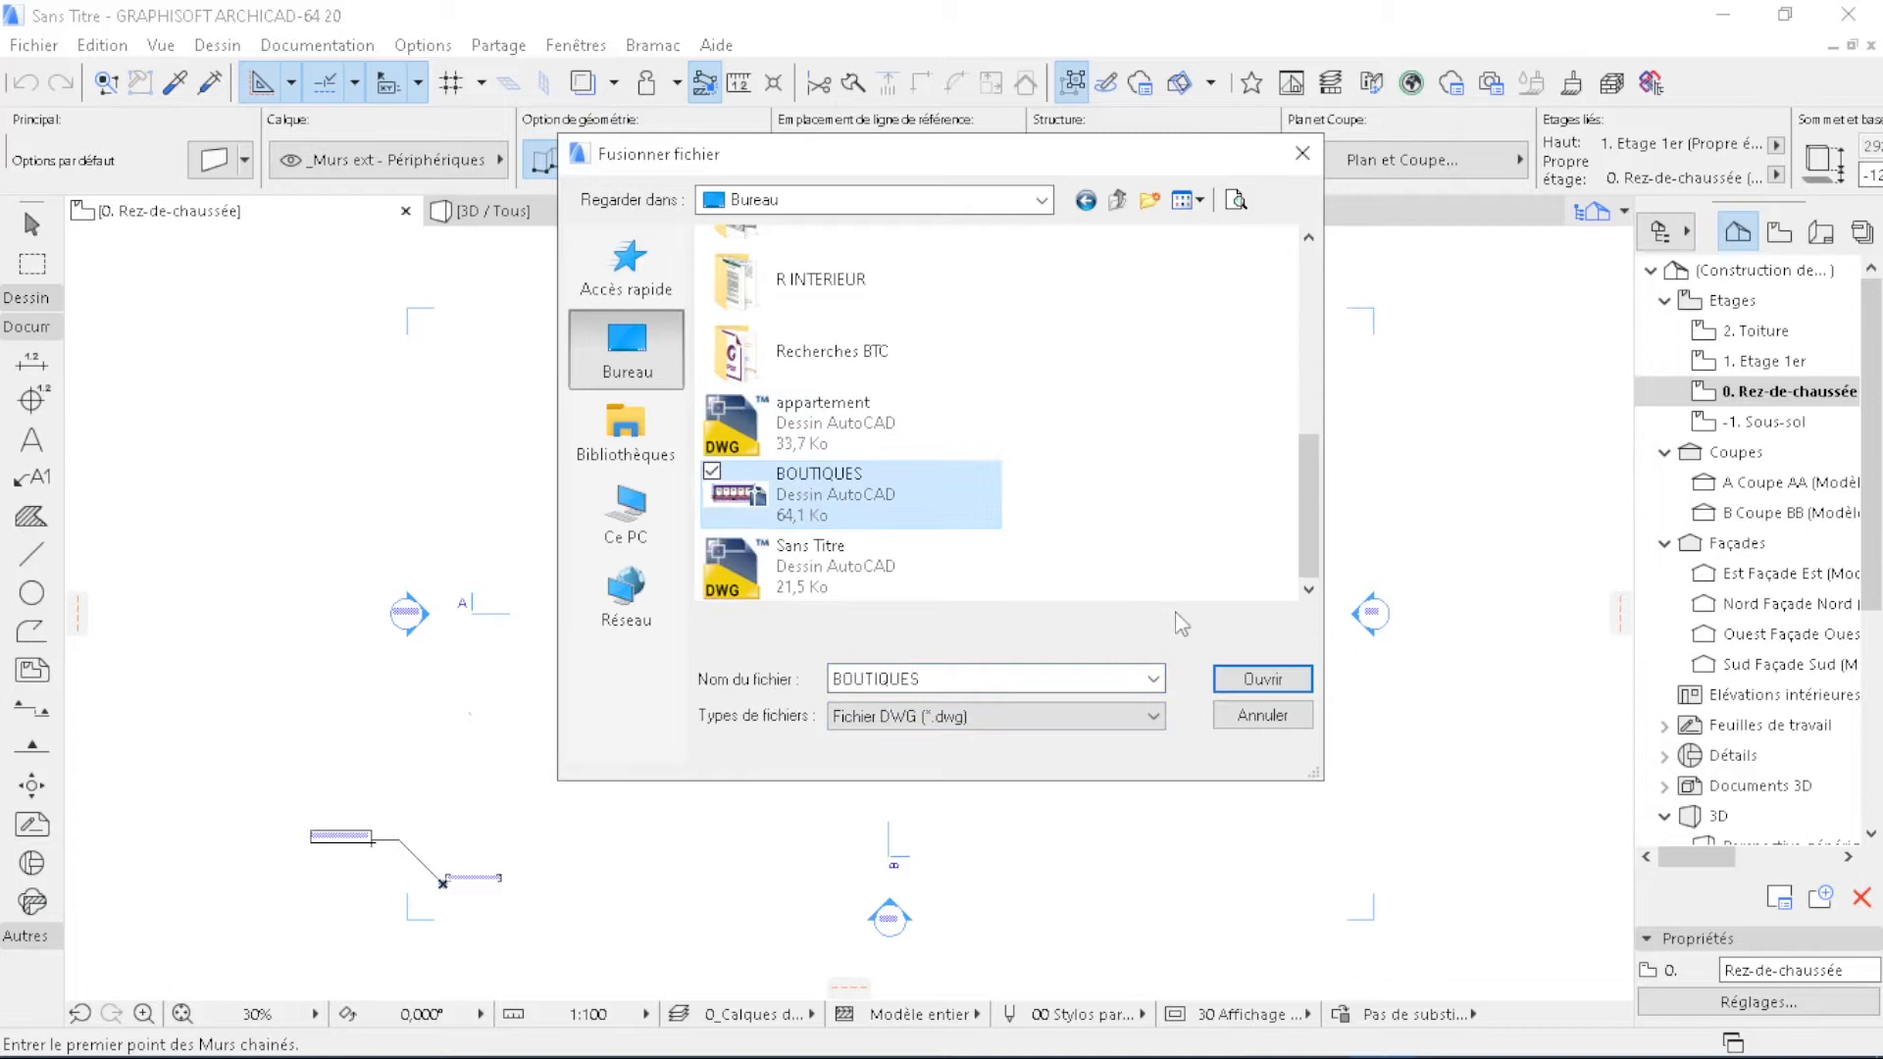
pyautogui.click(1261, 680)
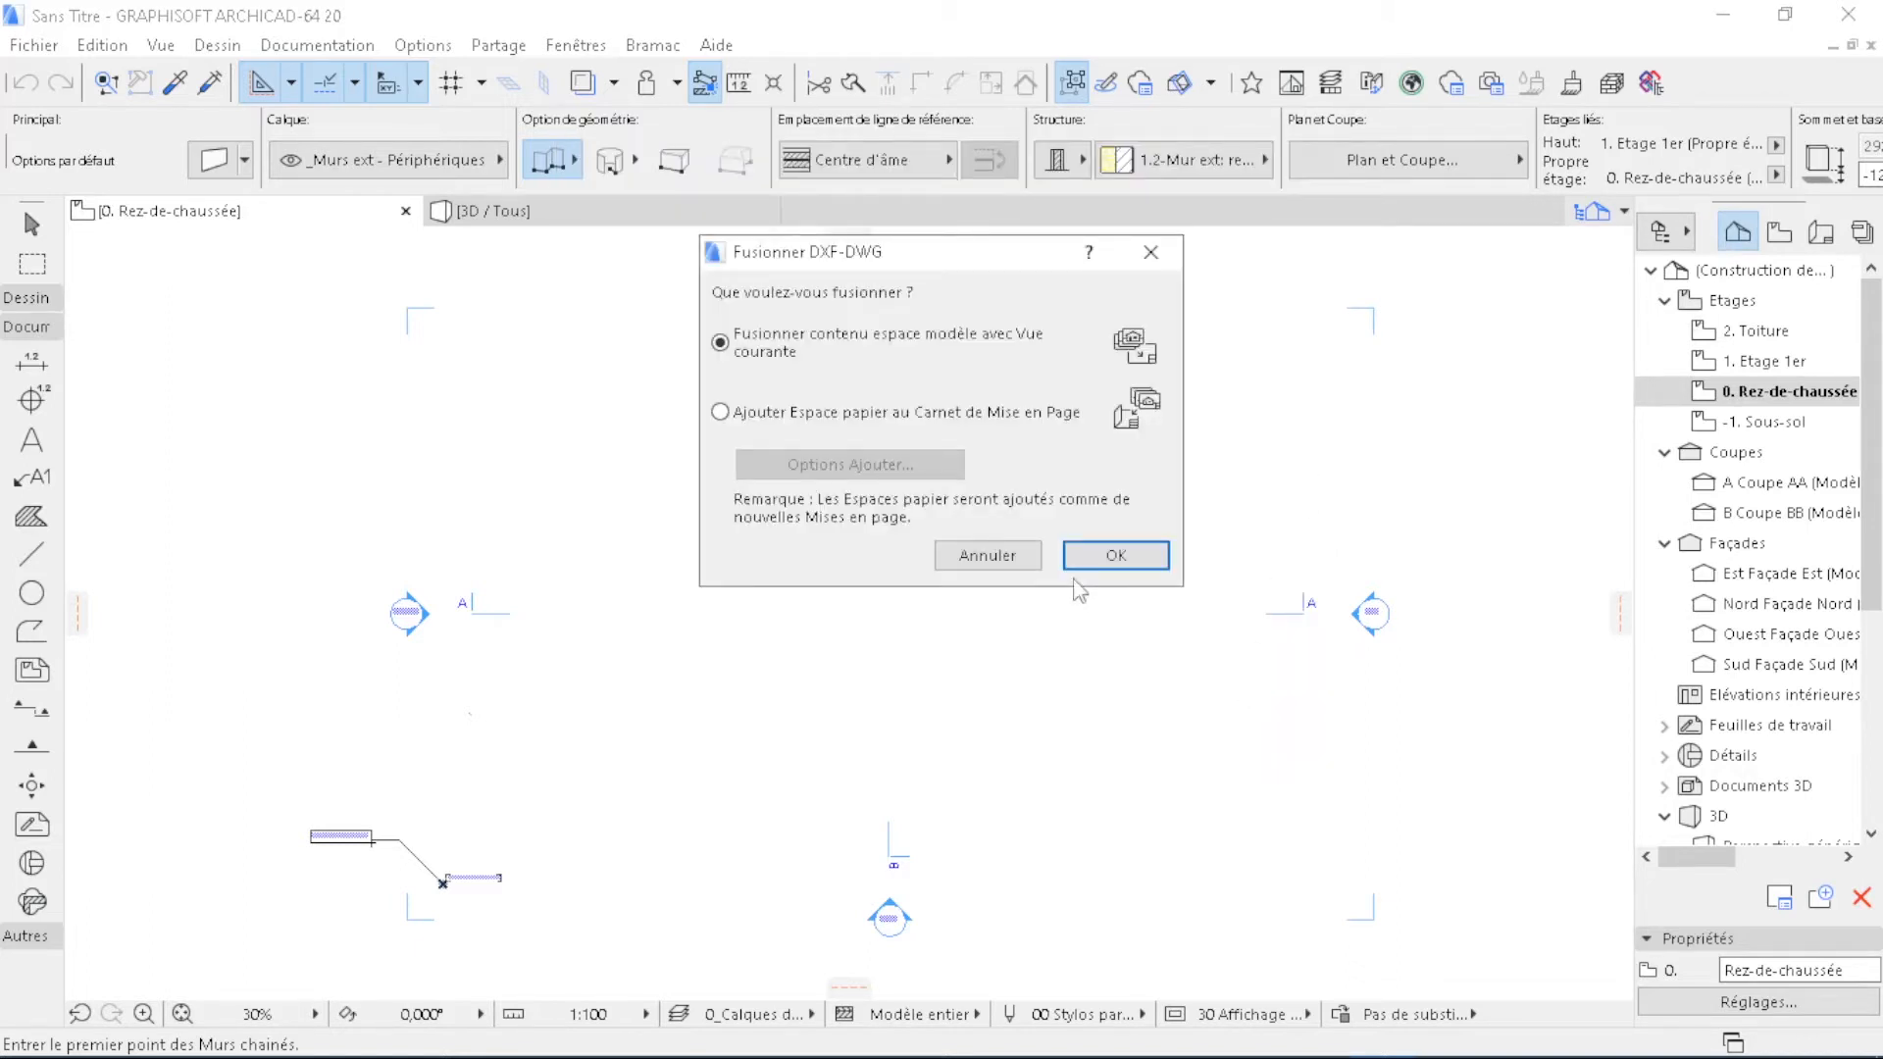
# Merge the model space into 0. Rez-de-chaussée with translator 02 Pour importation éditable, placing the plan centrally between the façade markers.
pyautogui.click(1115, 552)
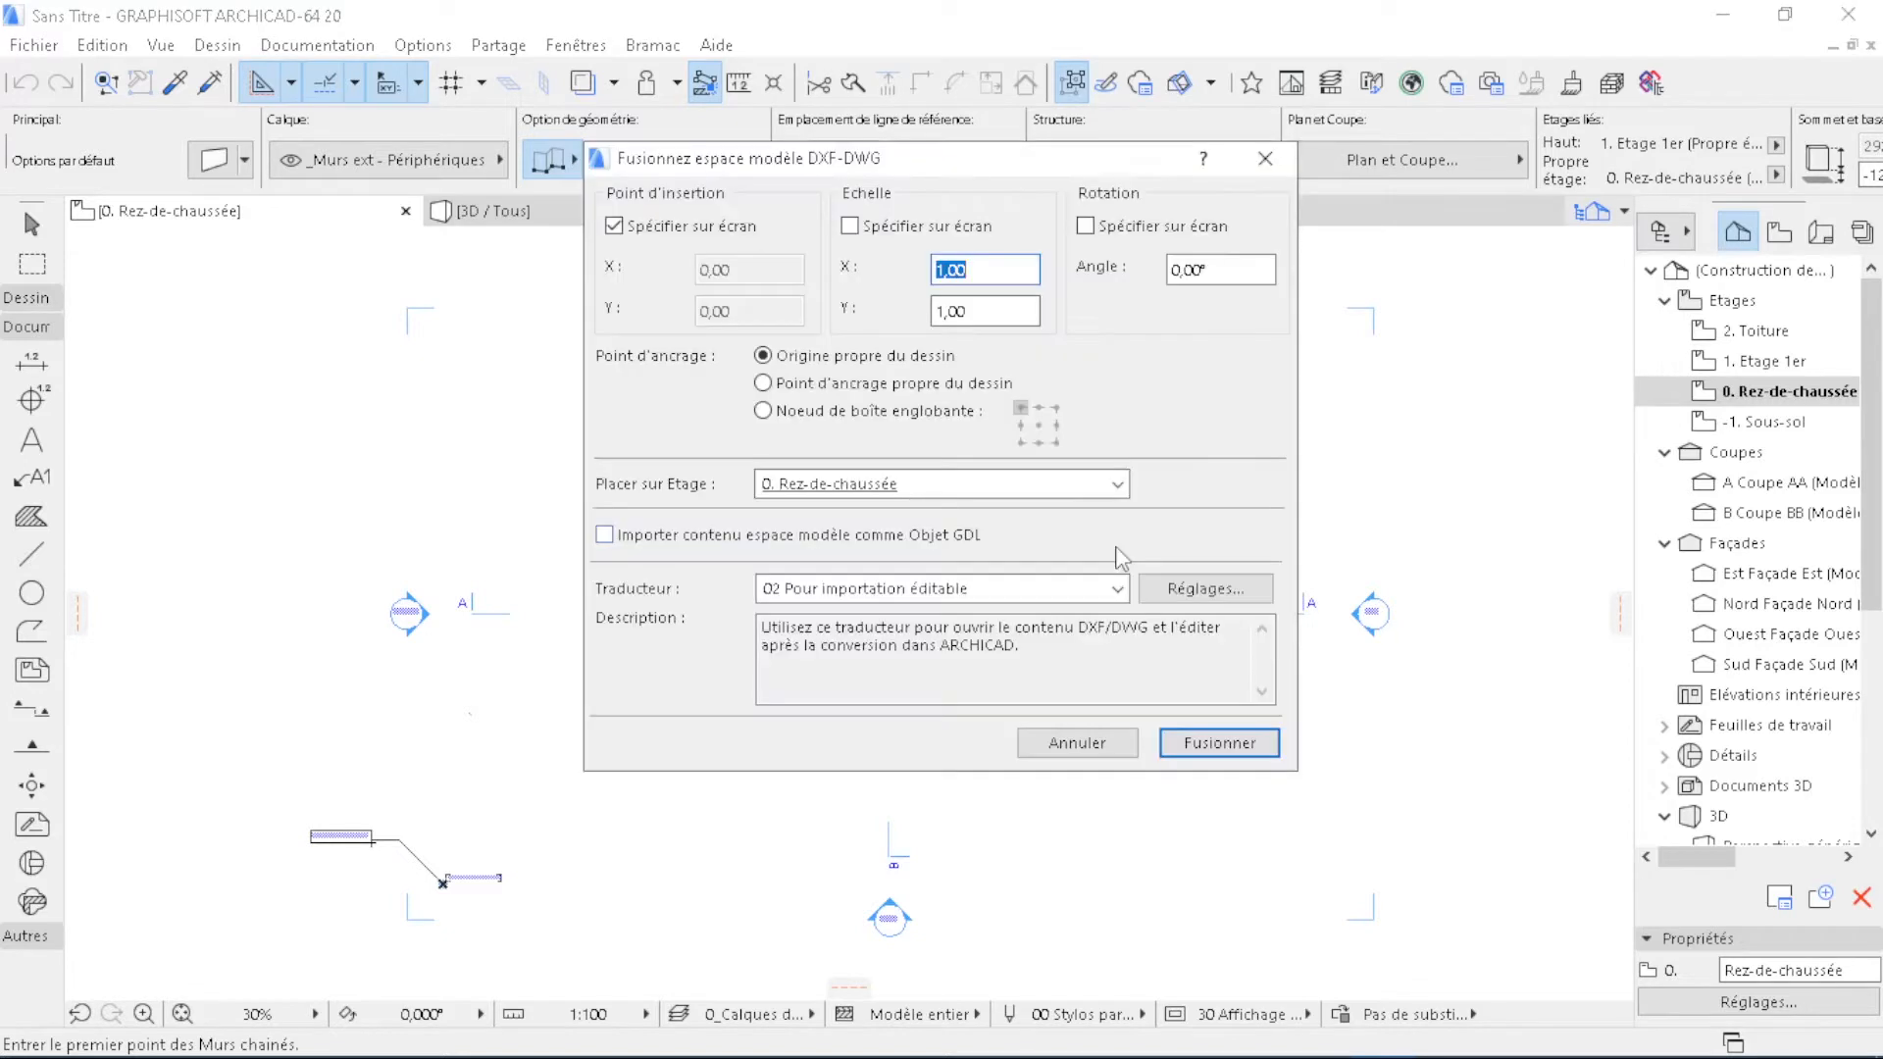
pyautogui.click(1172, 743)
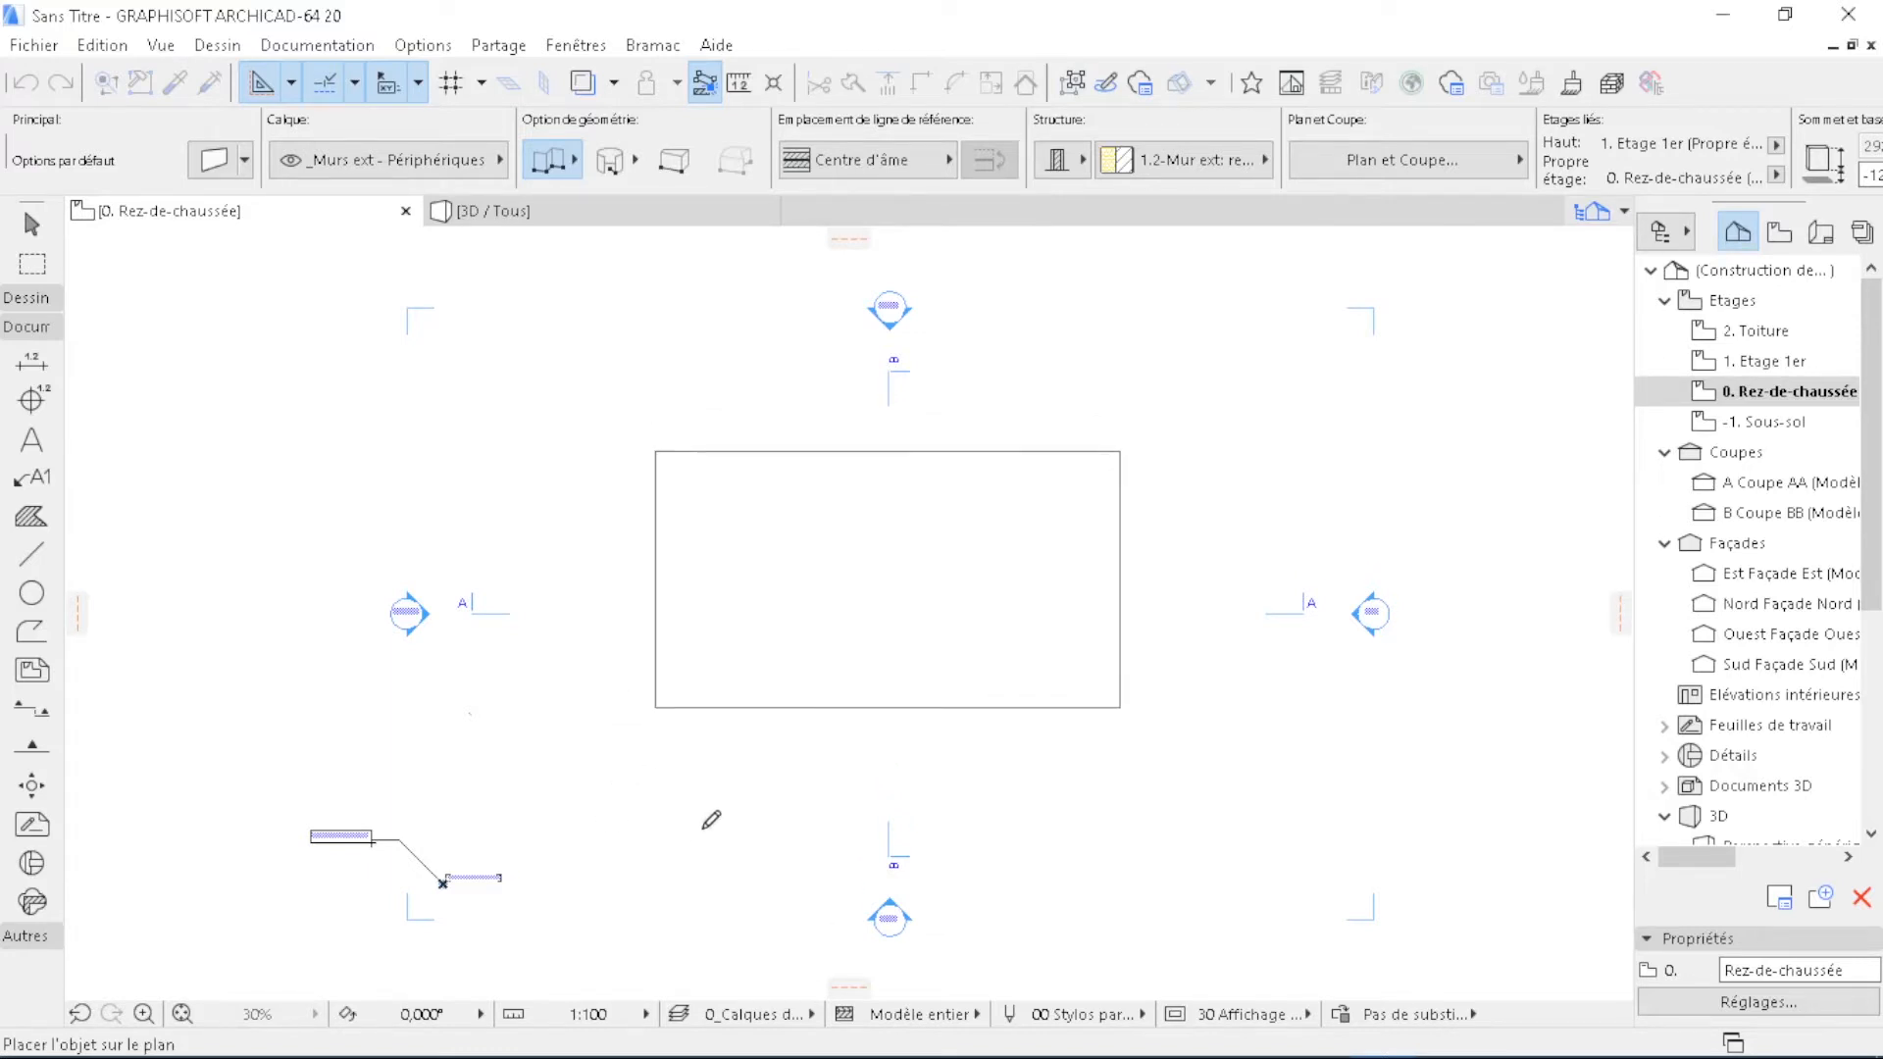
pyautogui.click(704, 828)
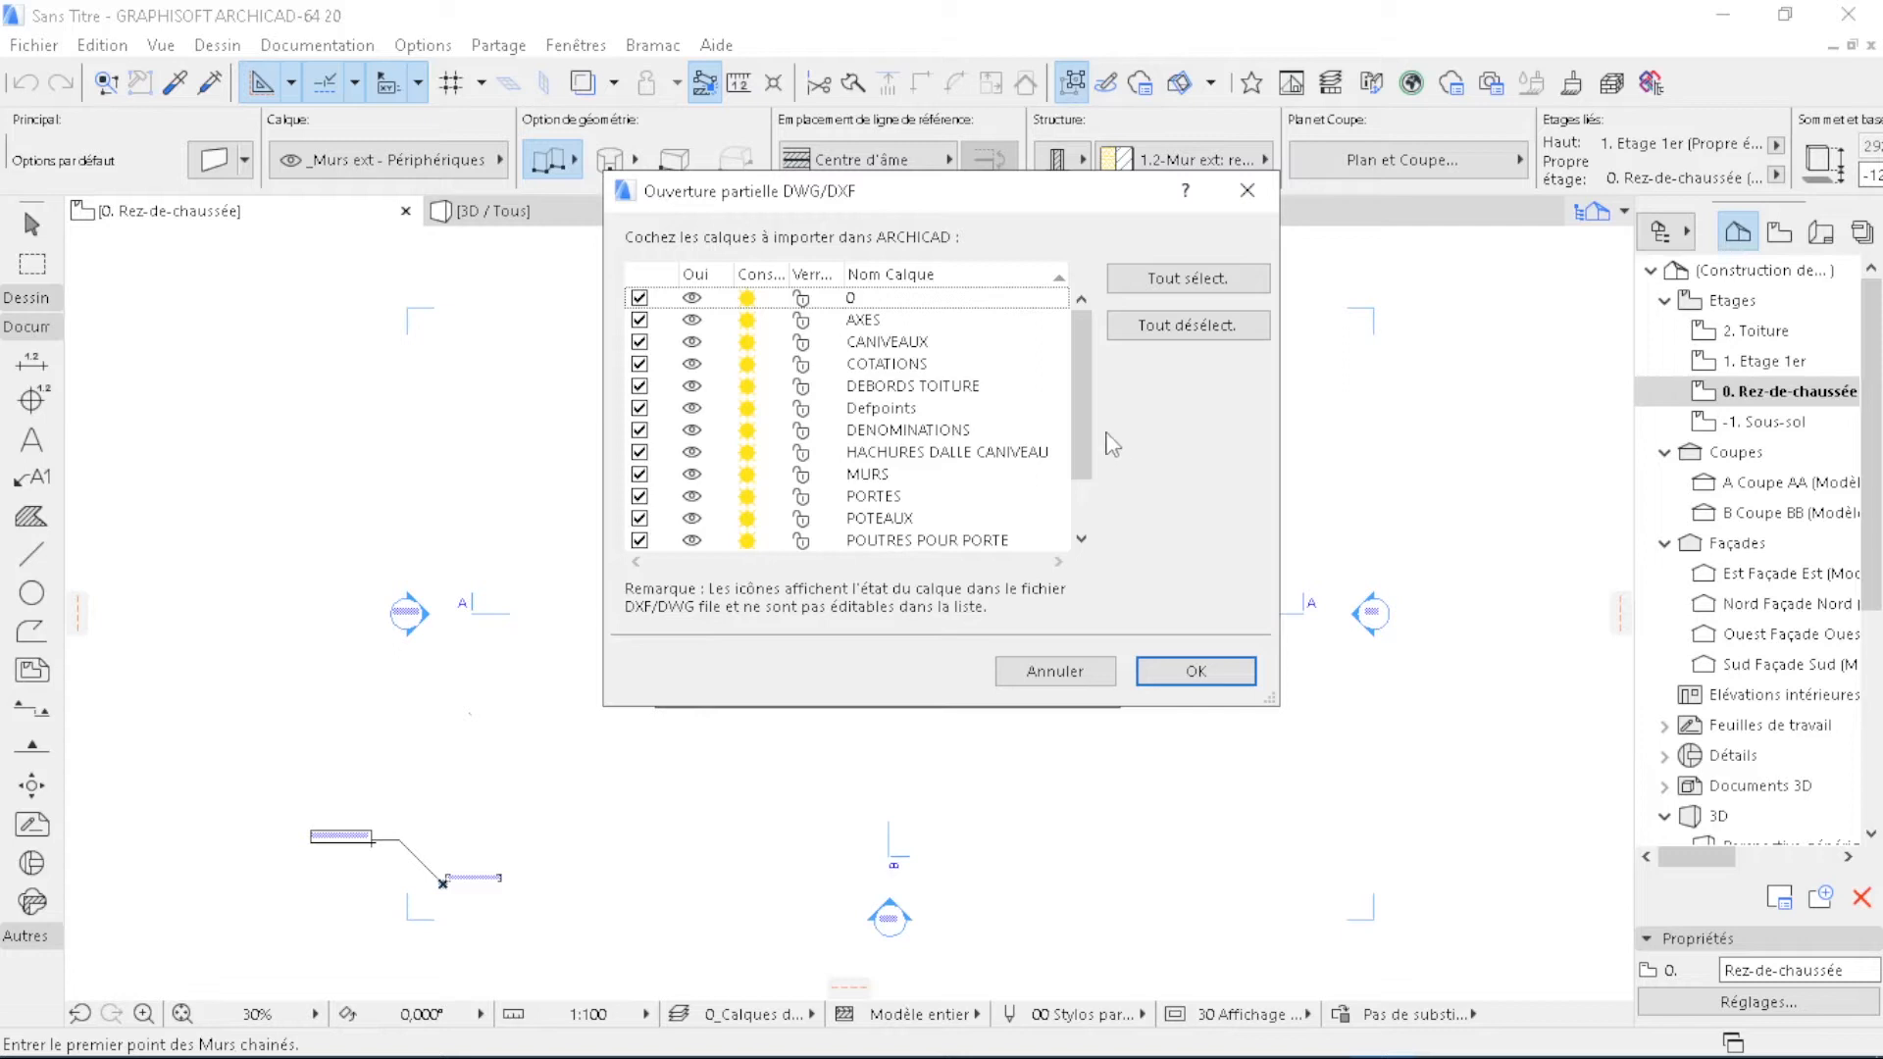
pyautogui.click(637, 305)
pyautogui.click(638, 319)
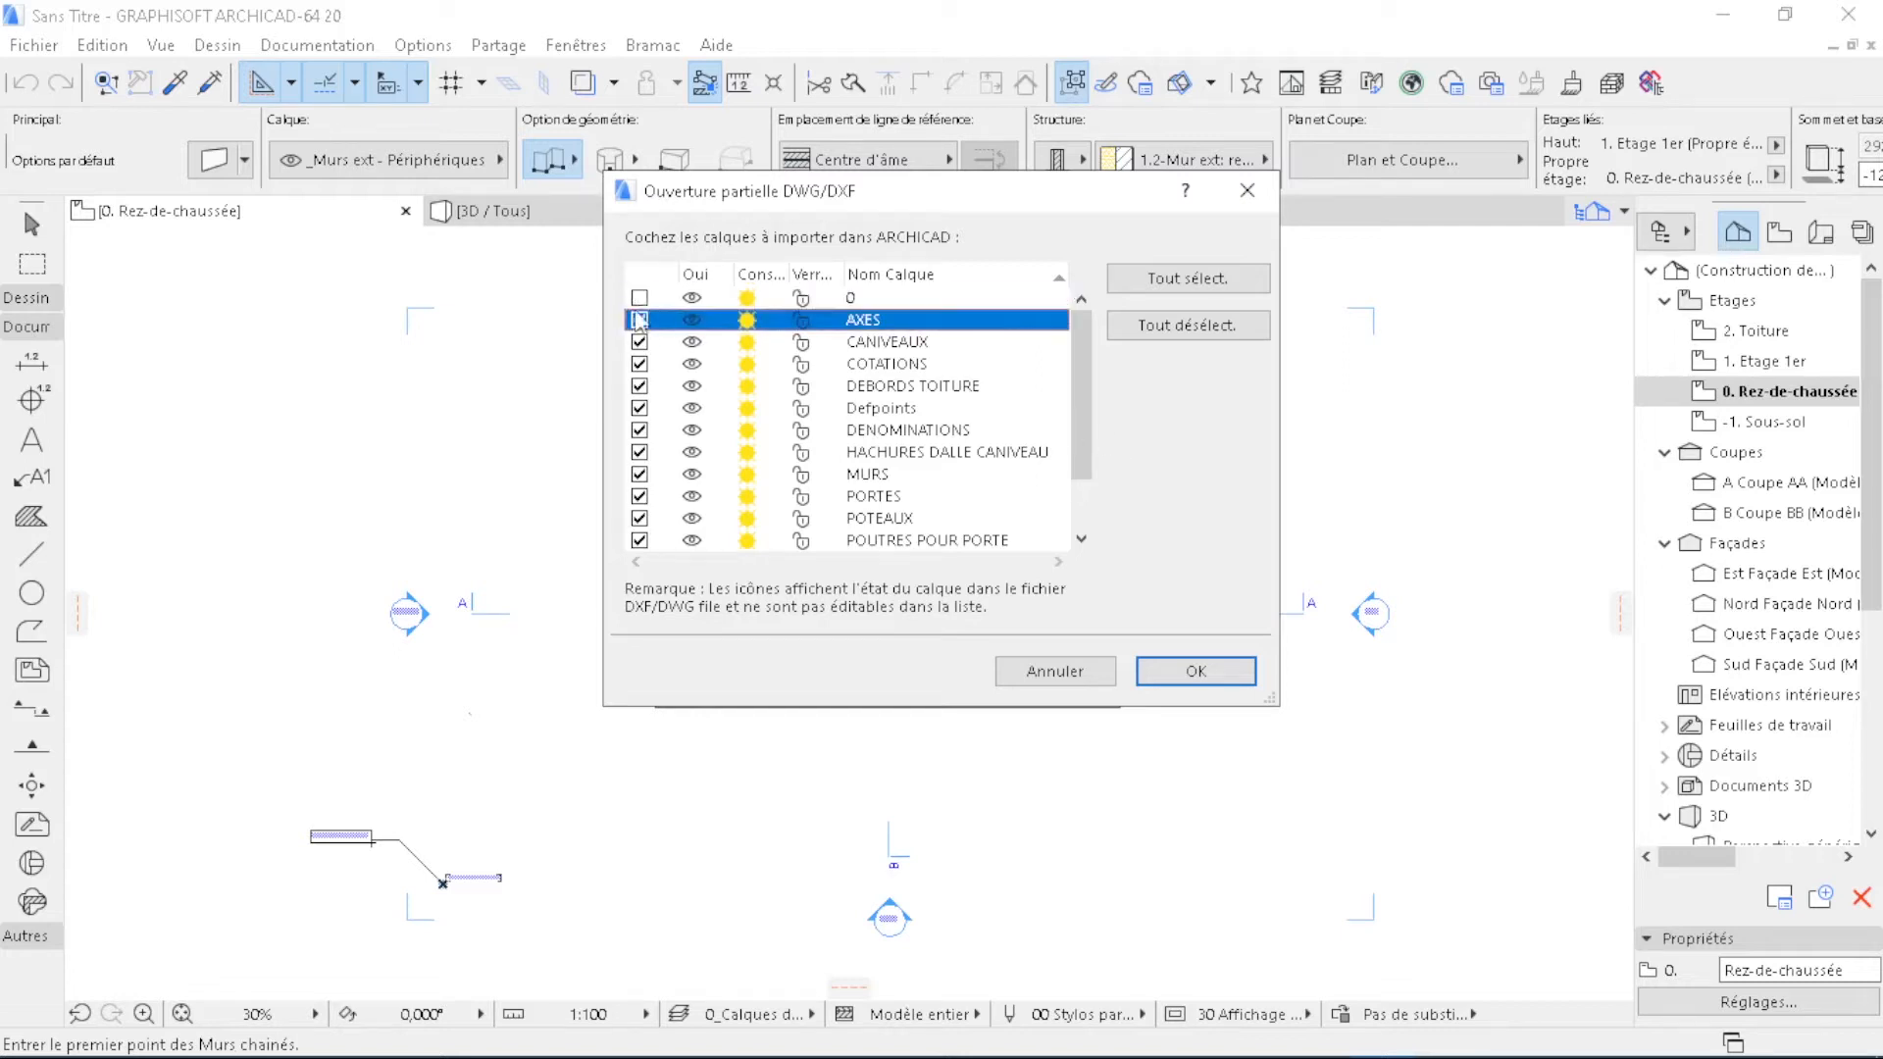
pyautogui.click(639, 341)
pyautogui.click(640, 320)
pyautogui.click(640, 298)
pyautogui.click(640, 341)
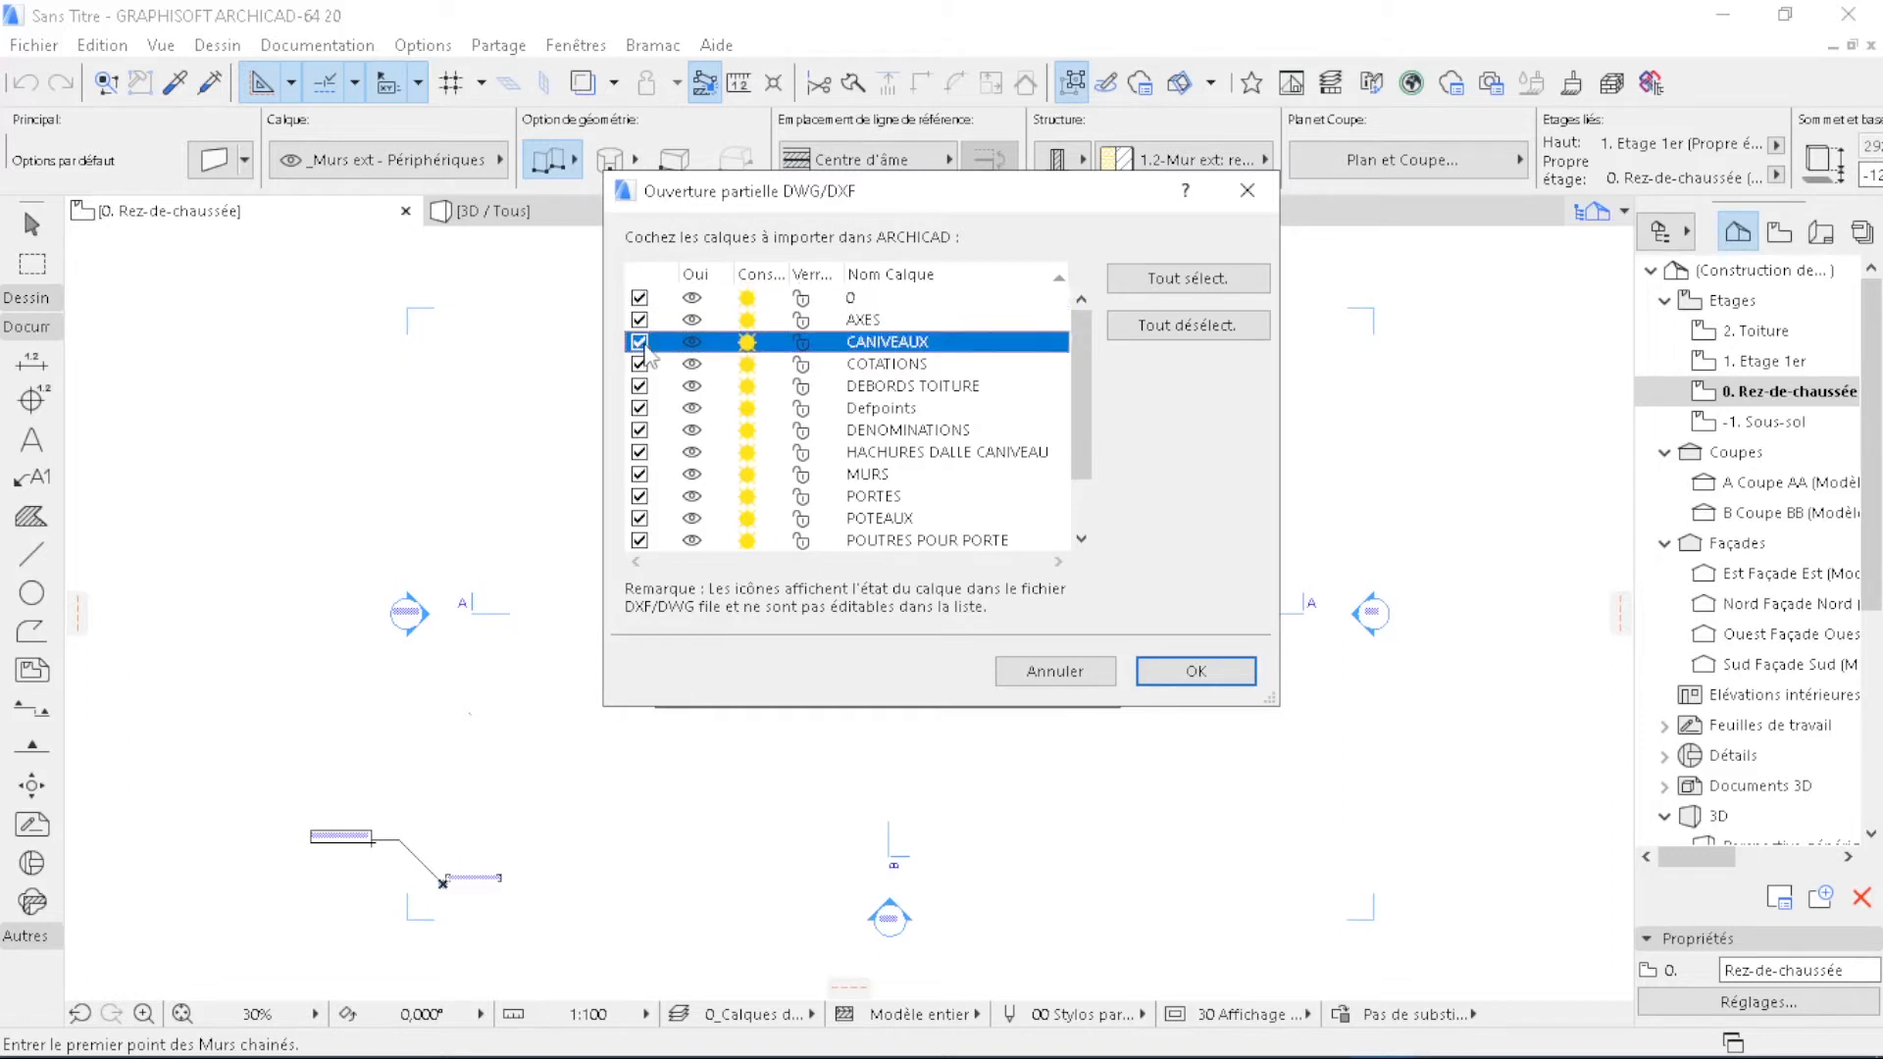
# Import the DWG with all of its layers included.
pyautogui.click(1195, 671)
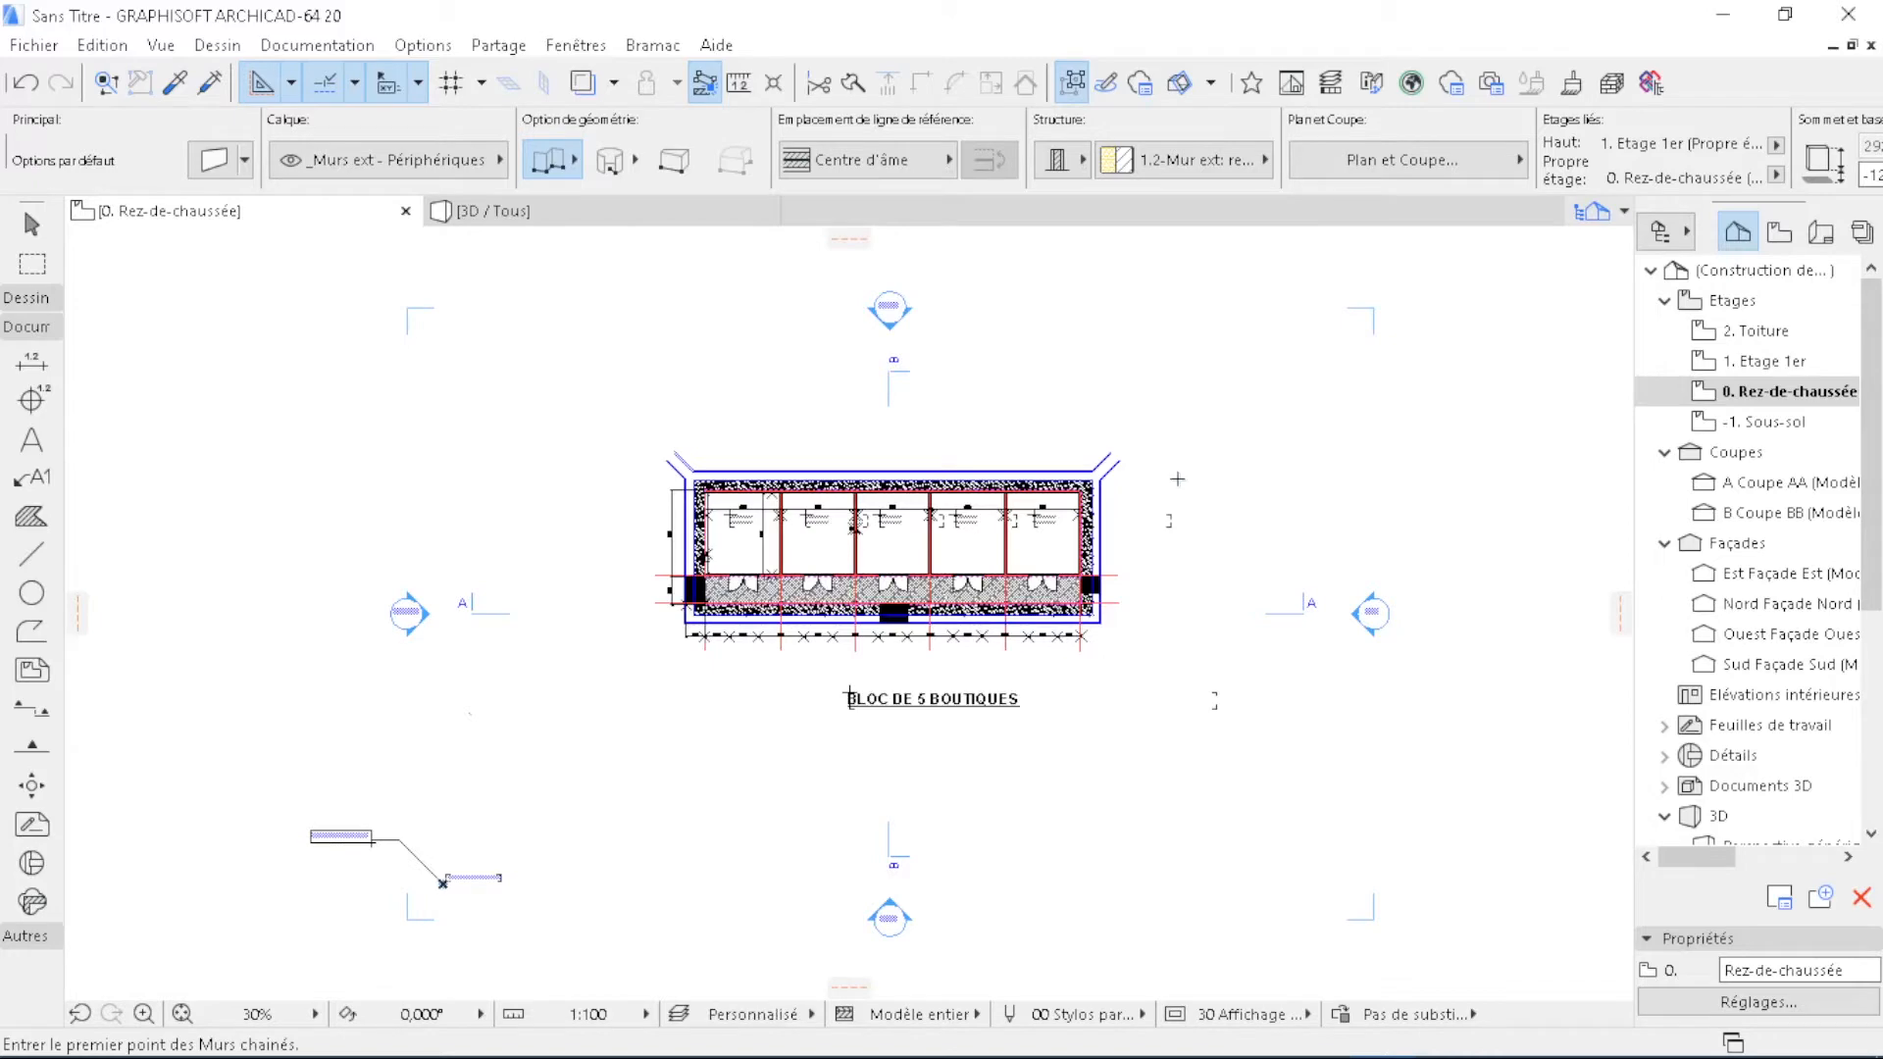
# Examine the imported plan on the ground floor, checking its walls, dimensions, labels and hatches.
pyautogui.scroll(8, 719, 501)
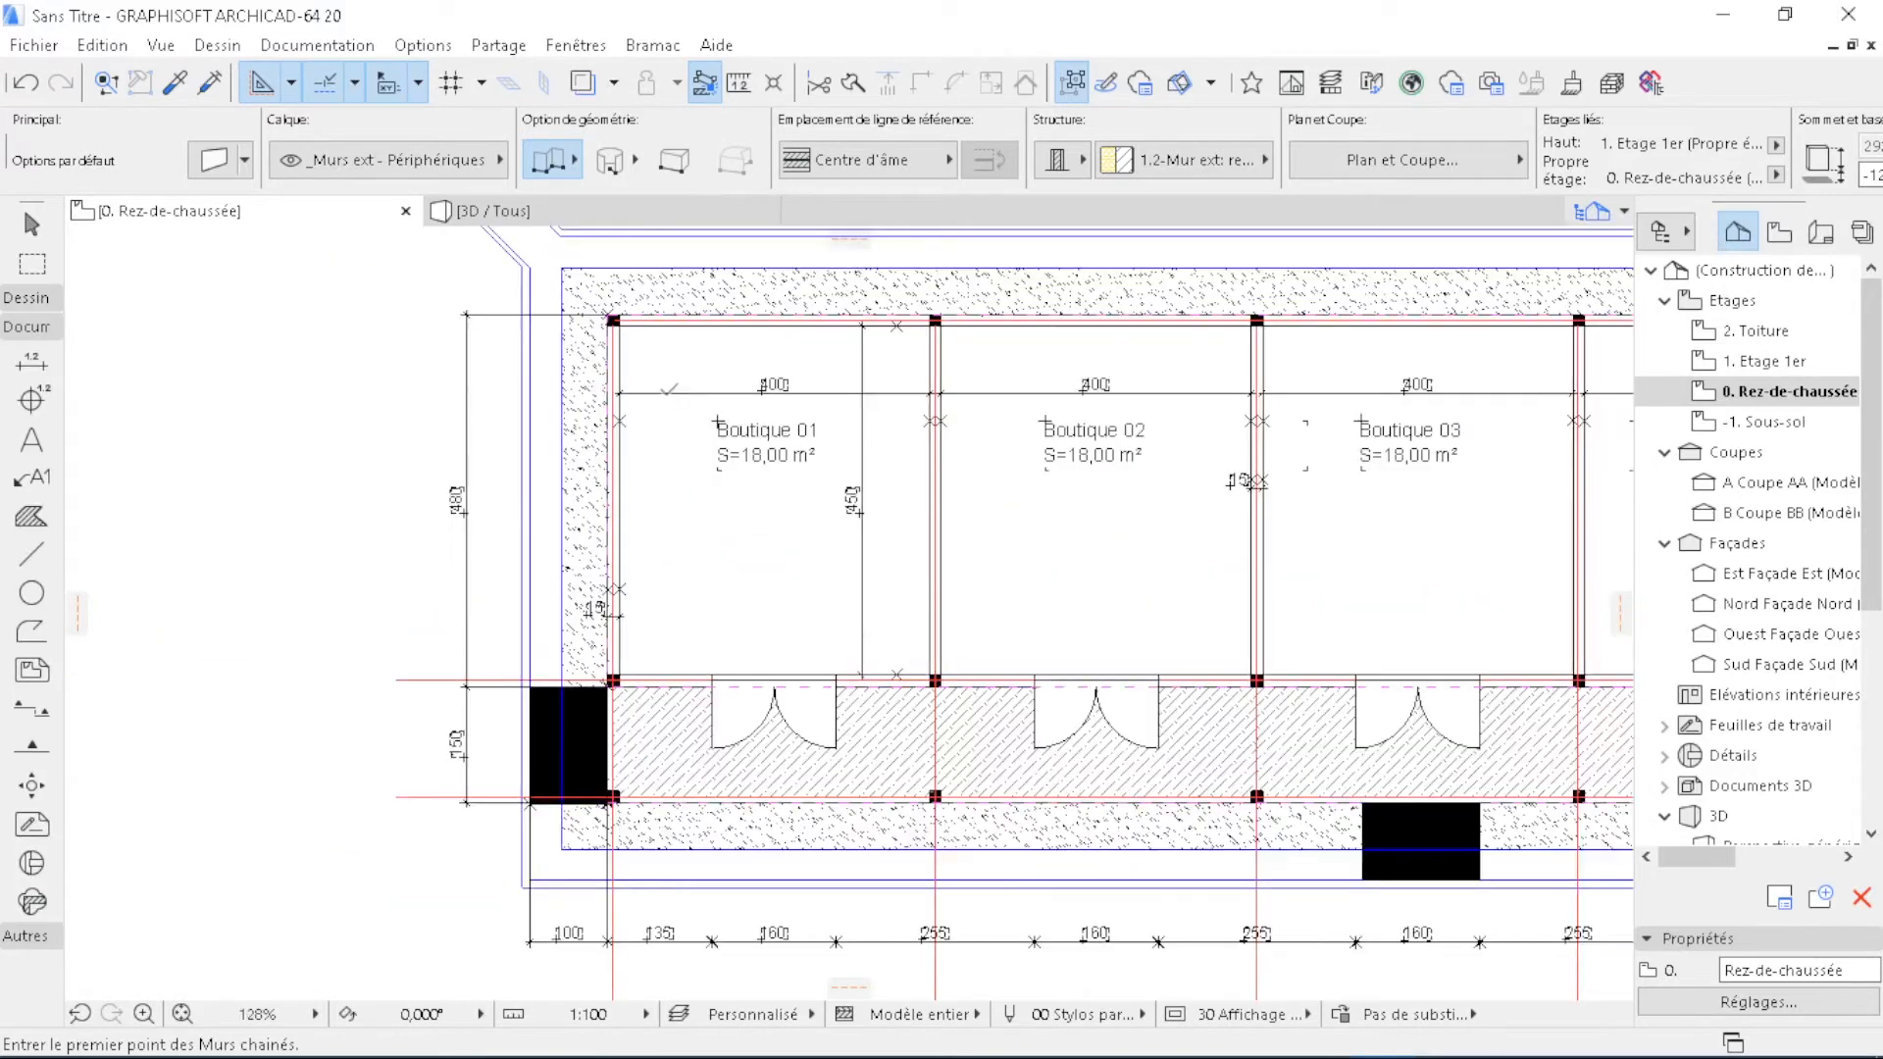
pyautogui.scroll(-7, 646, 462)
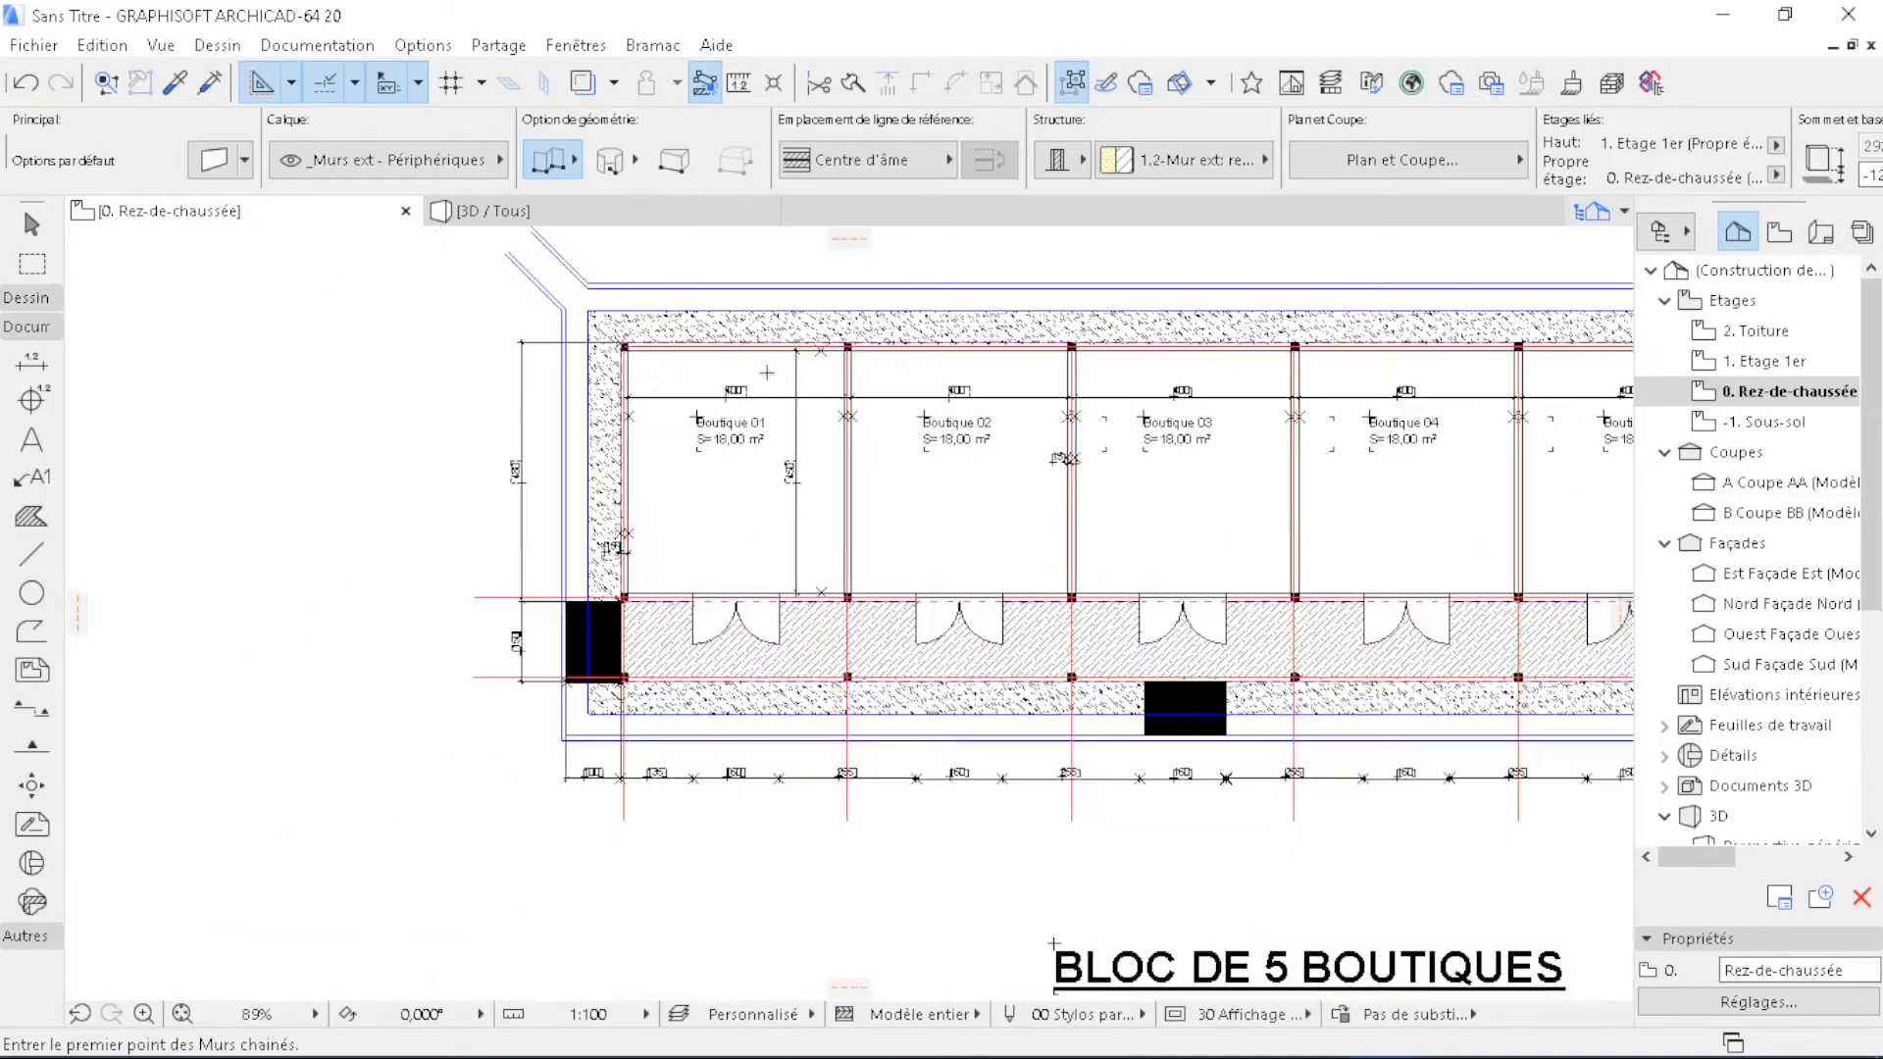
pyautogui.scroll(4, 703, 339)
pyautogui.scroll(1, 650, 443)
pyautogui.scroll(-4, 650, 443)
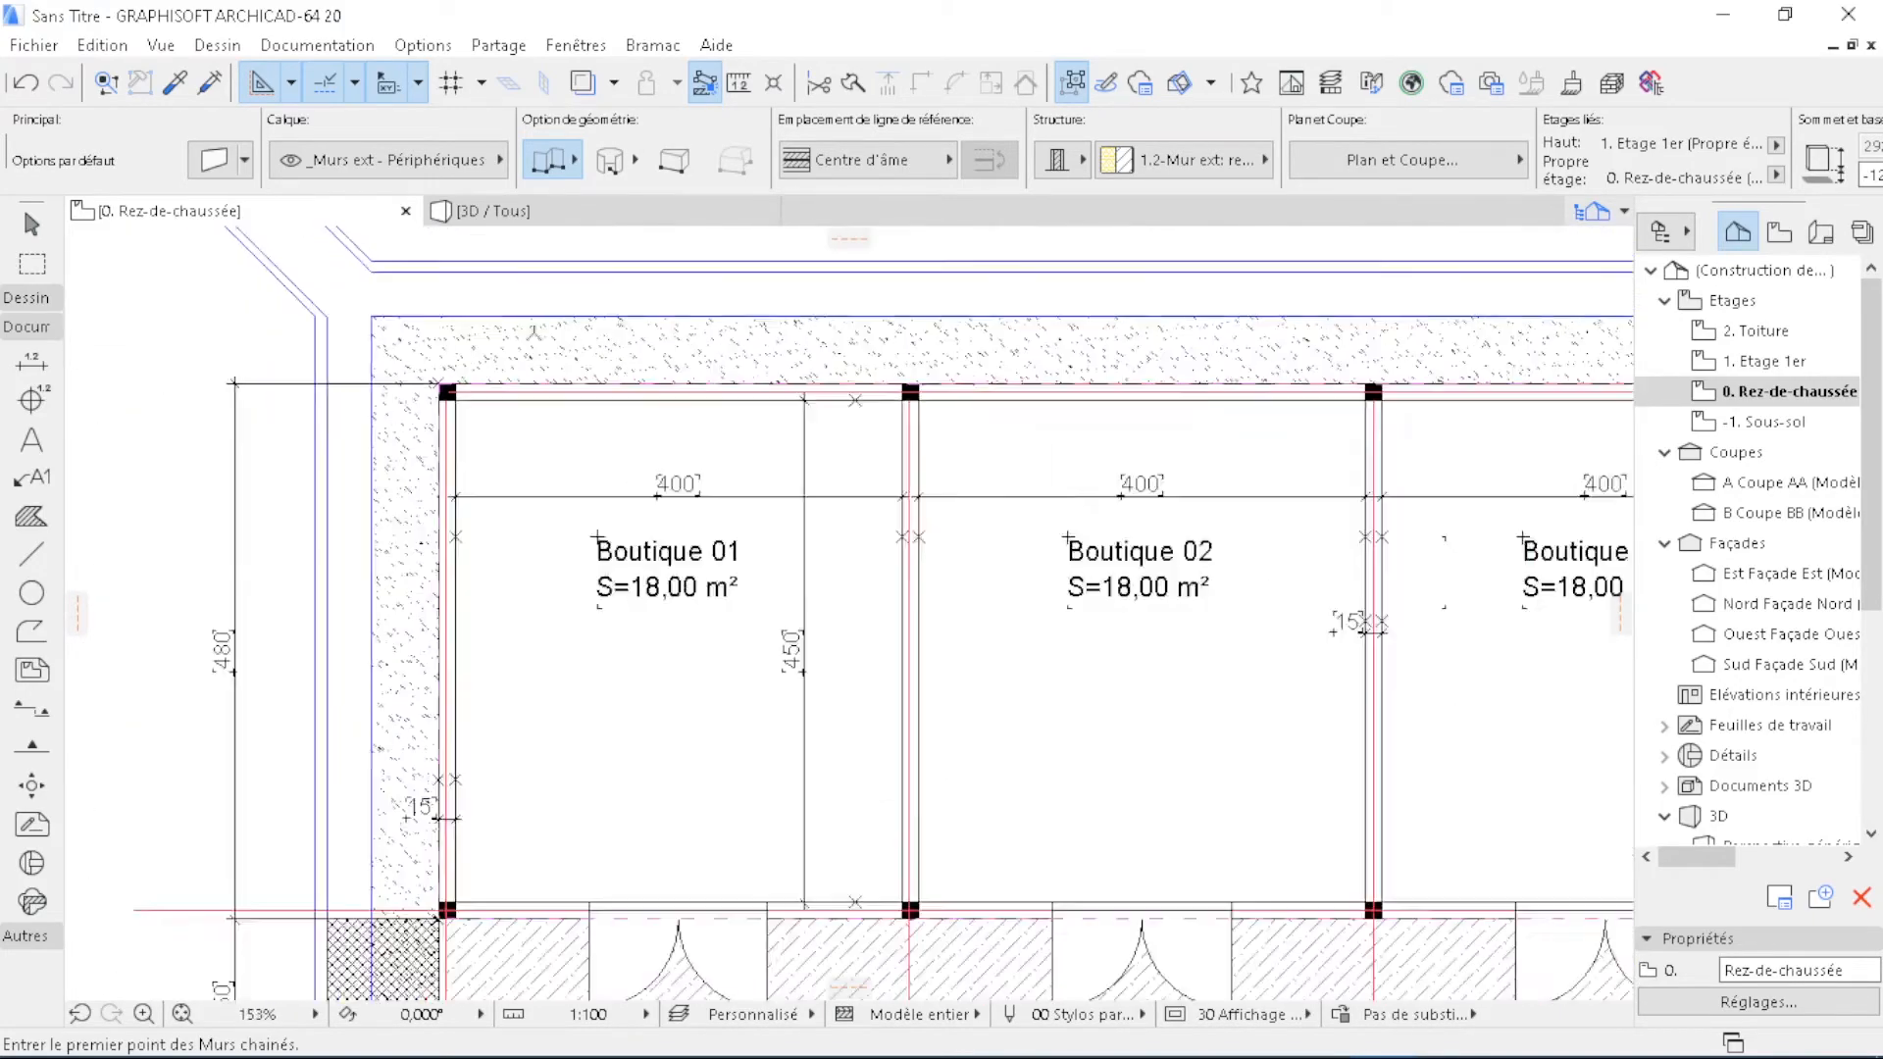
pyautogui.scroll(6, 1142, 452)
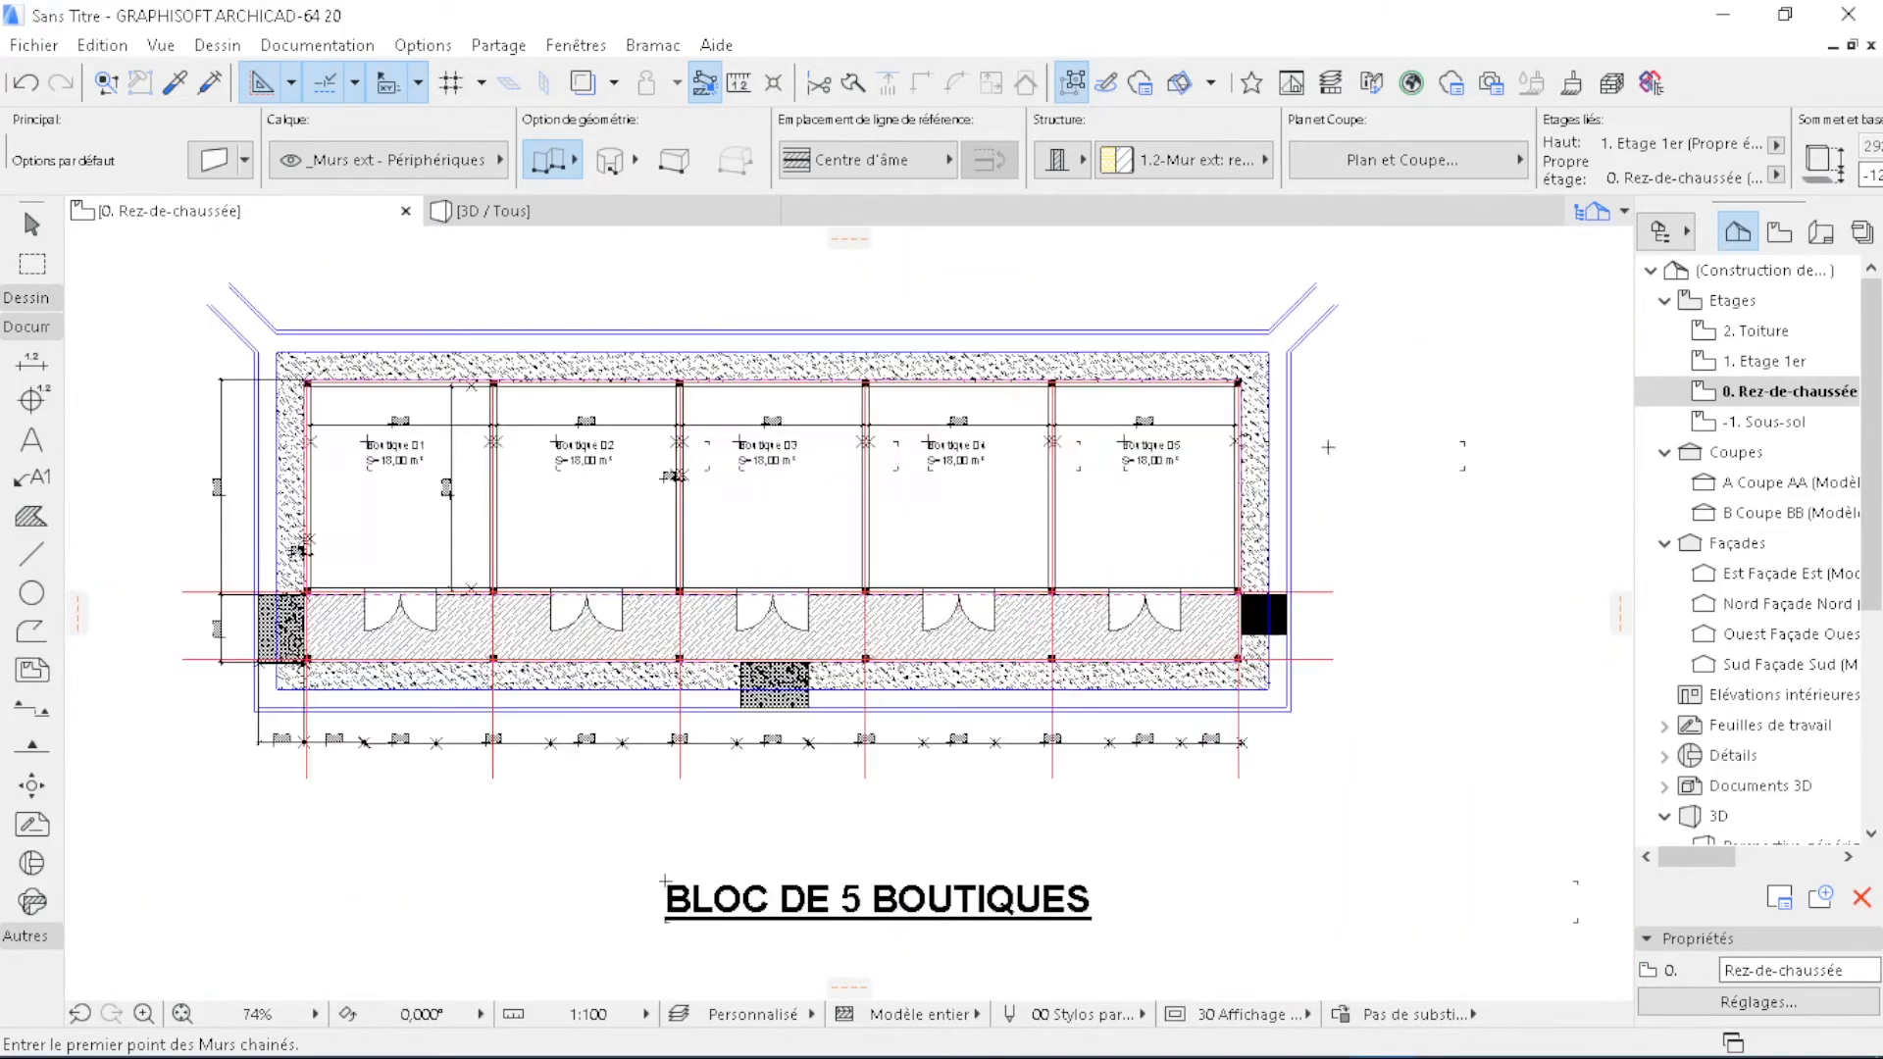
pyautogui.scroll(-7, 1142, 452)
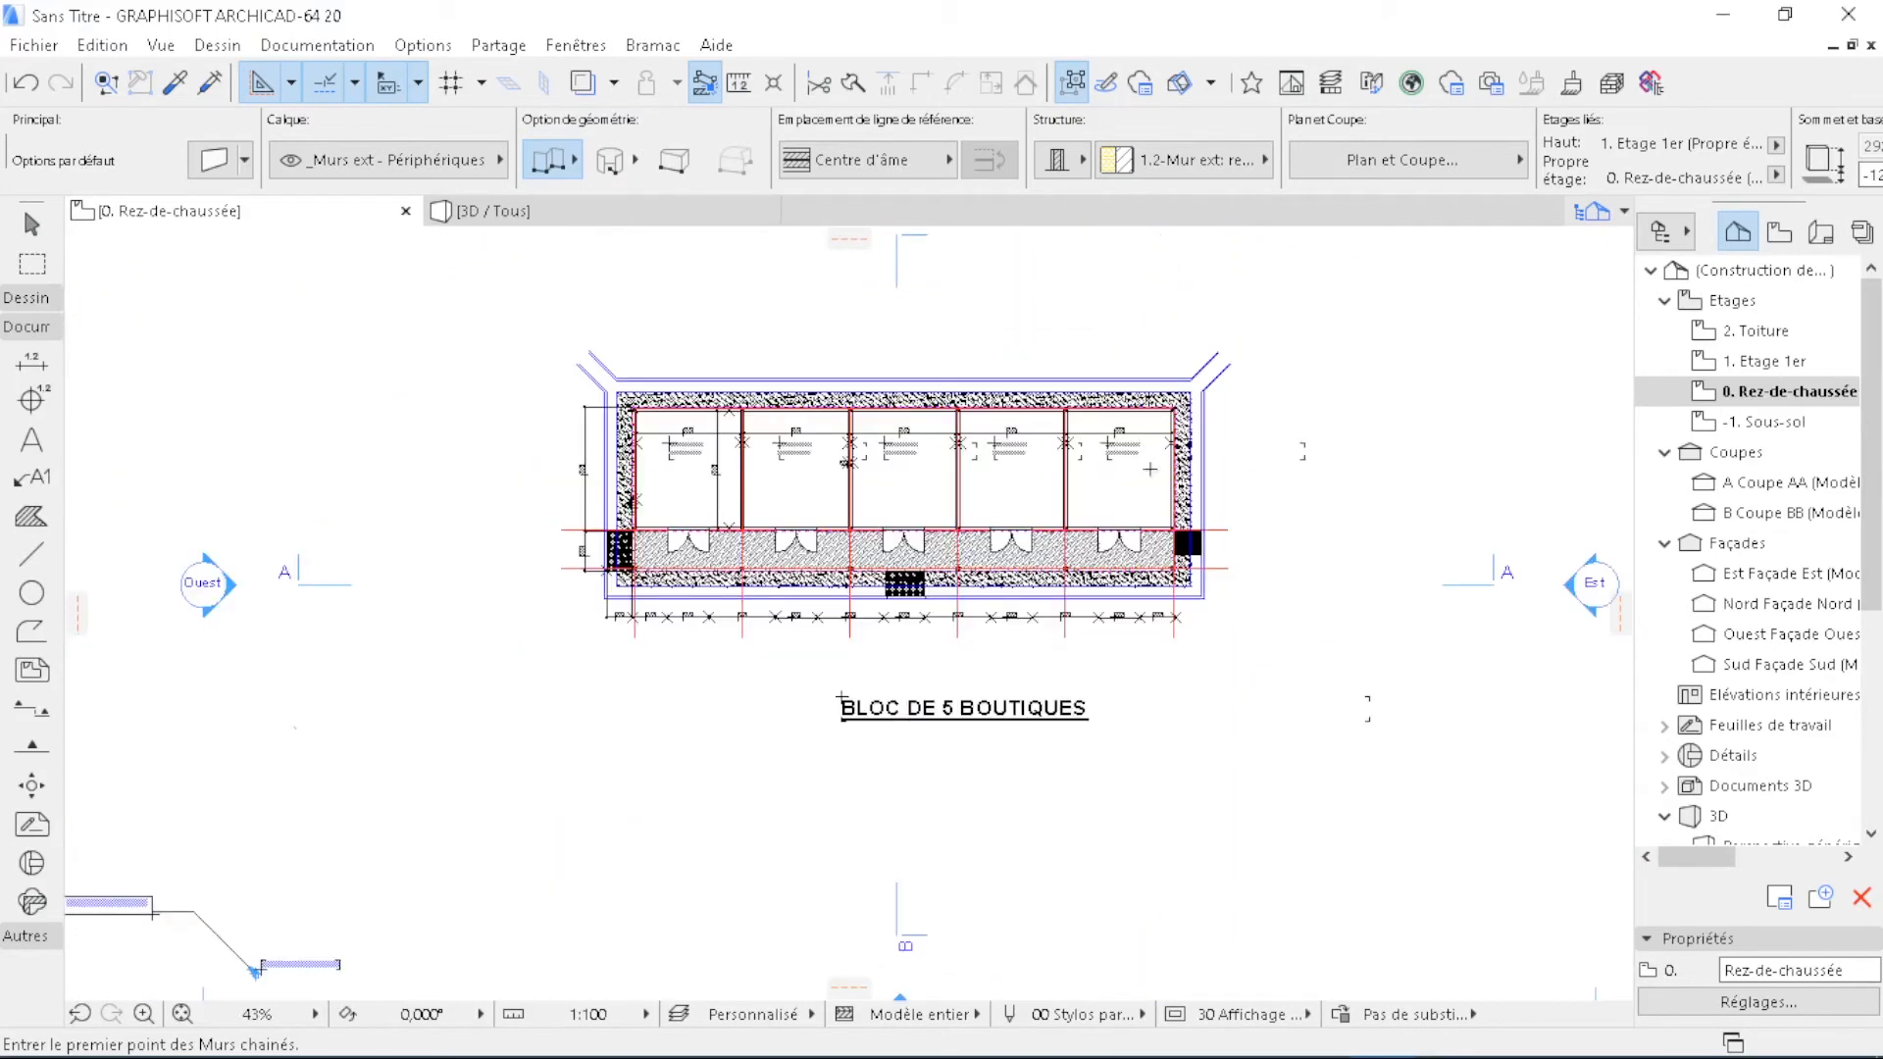
# Set the wall defaults to an unlinked top (Non lié), a basic structure and a thickness of 15 cm.
pyautogui.scroll(5, 634, 384)
pyautogui.scroll(3, 634, 383)
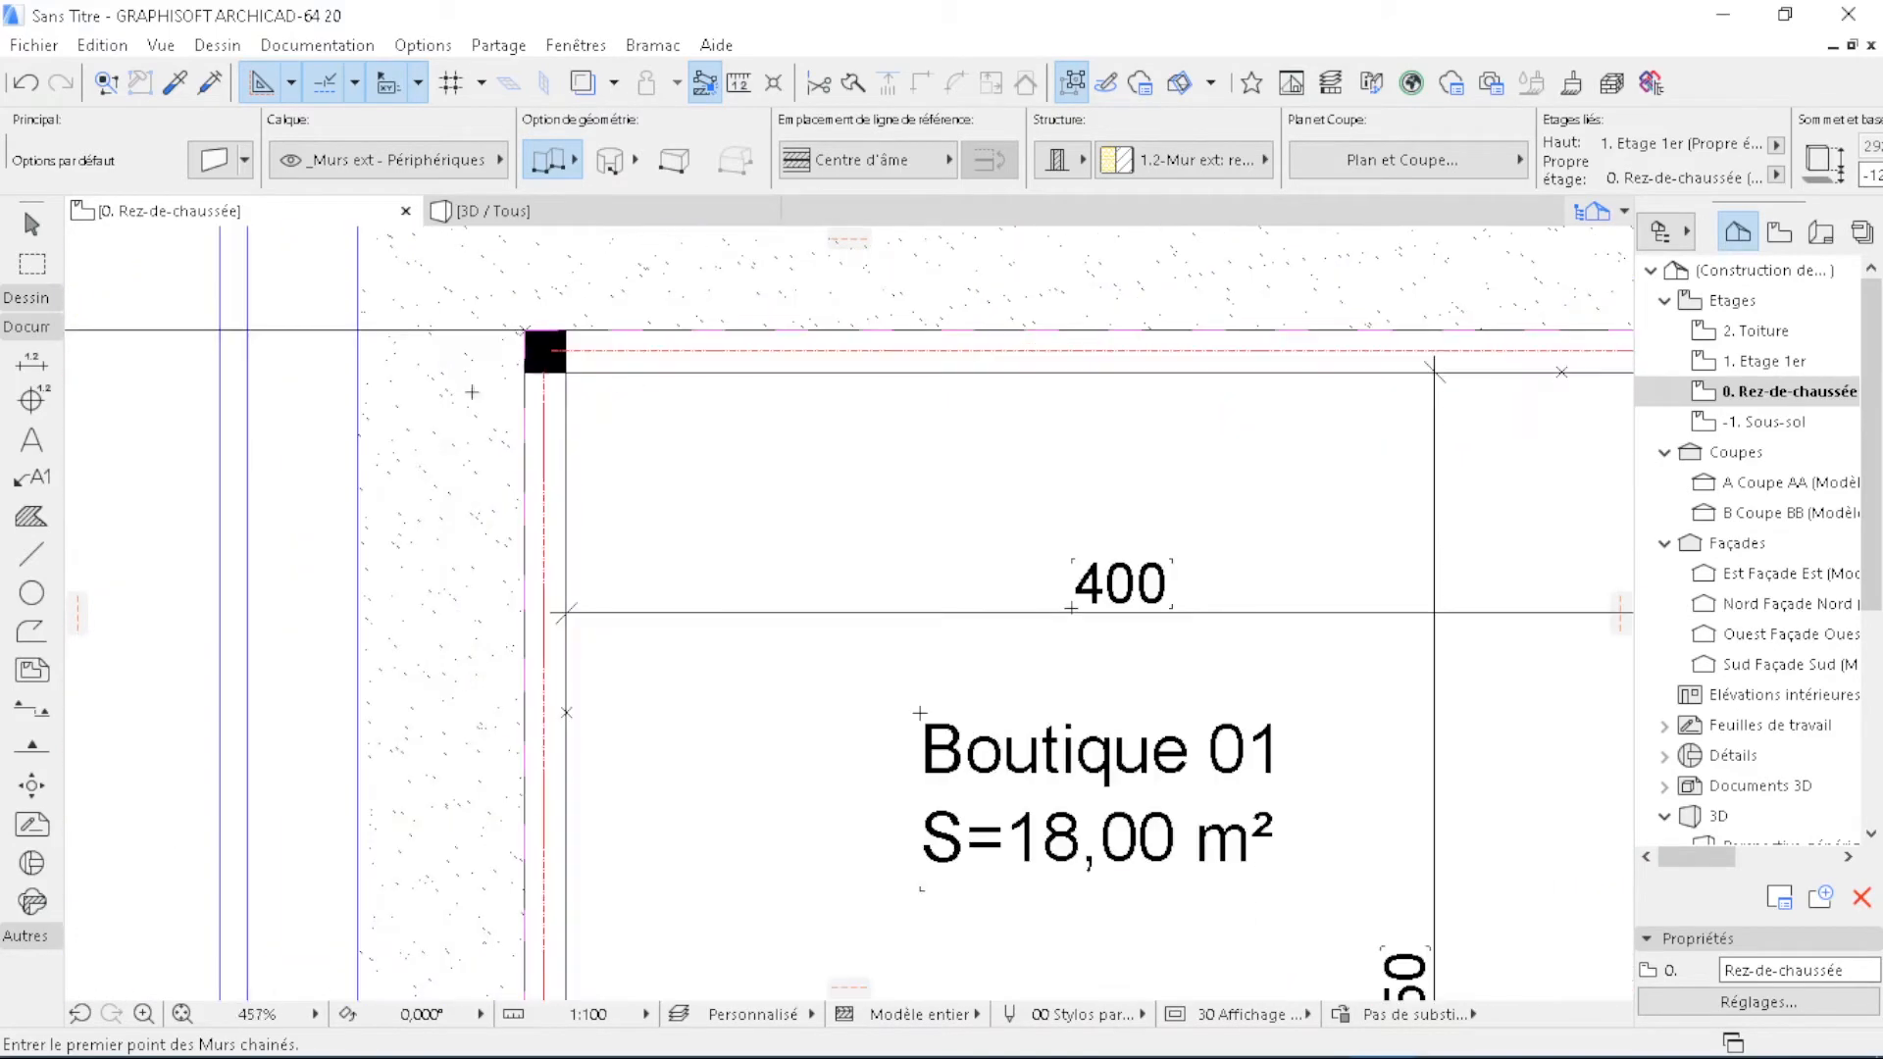
pyautogui.click(29, 298)
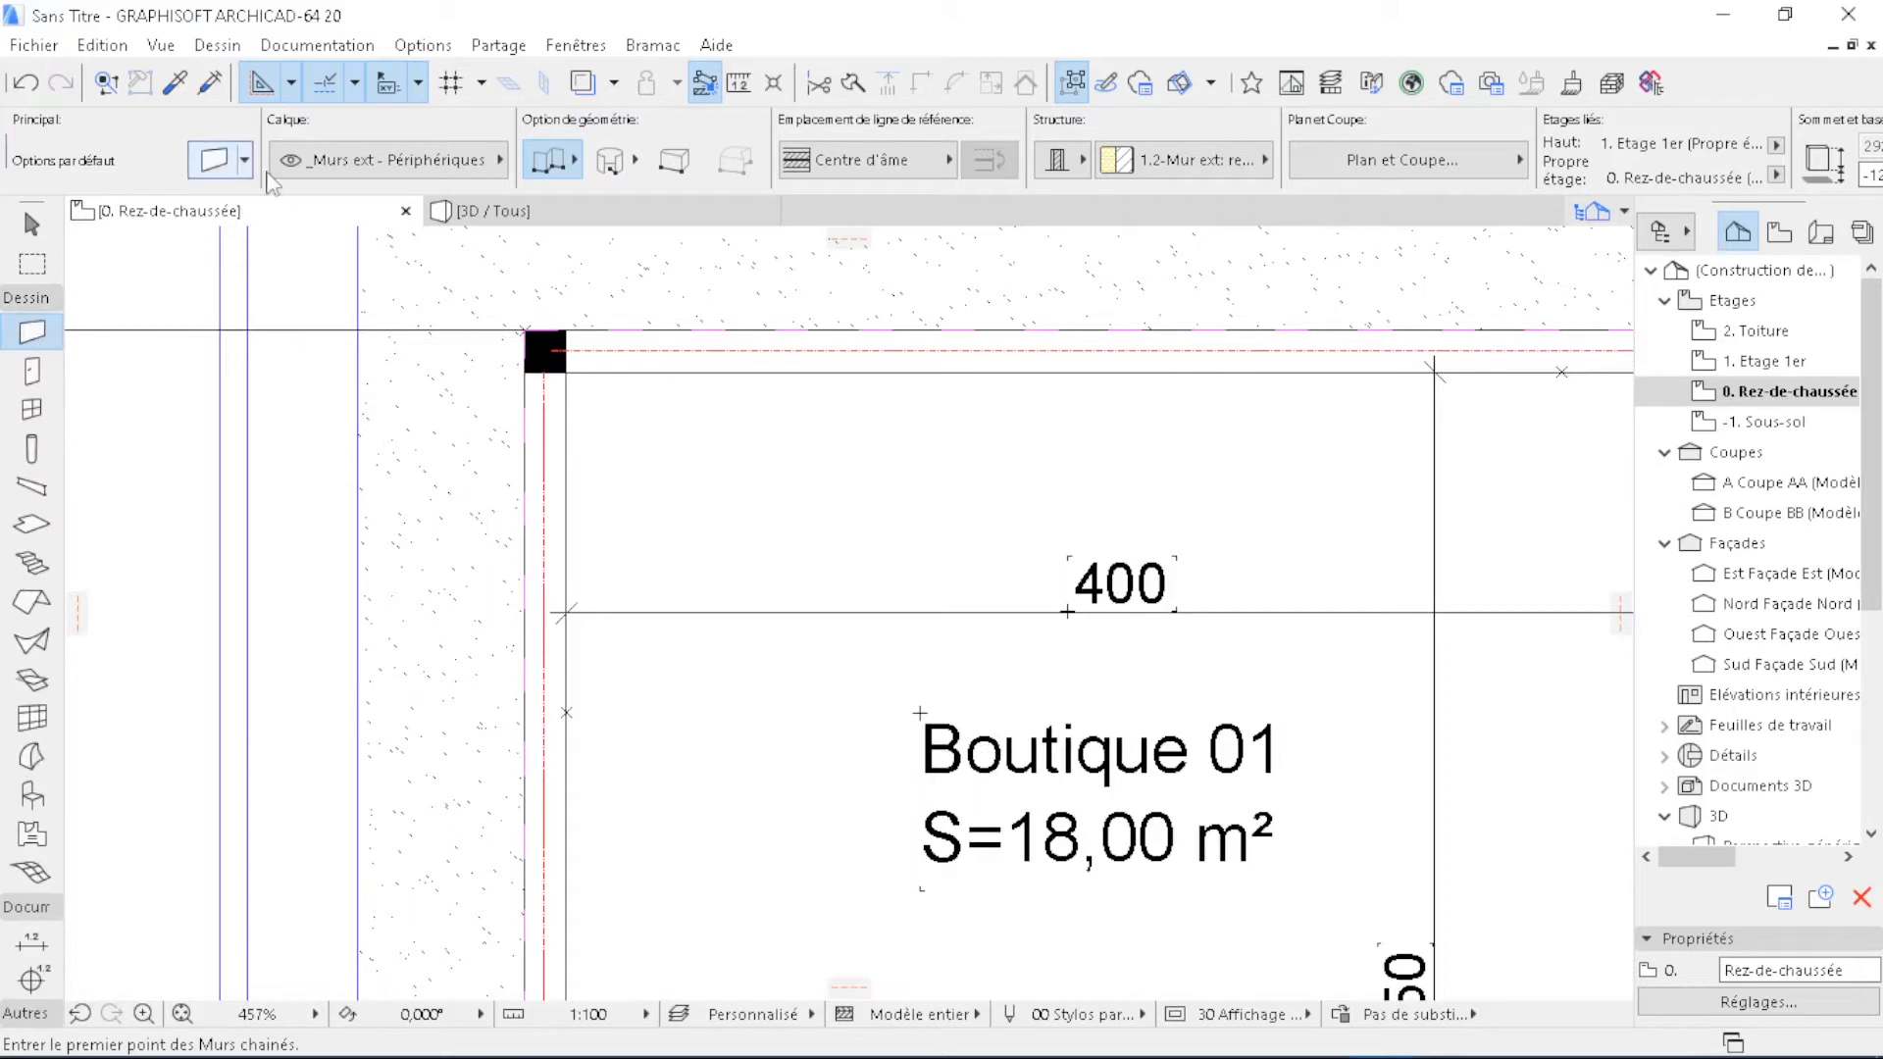
pyautogui.hotkey('ctrl', 't')
pyautogui.click(723, 202)
pyautogui.click(723, 286)
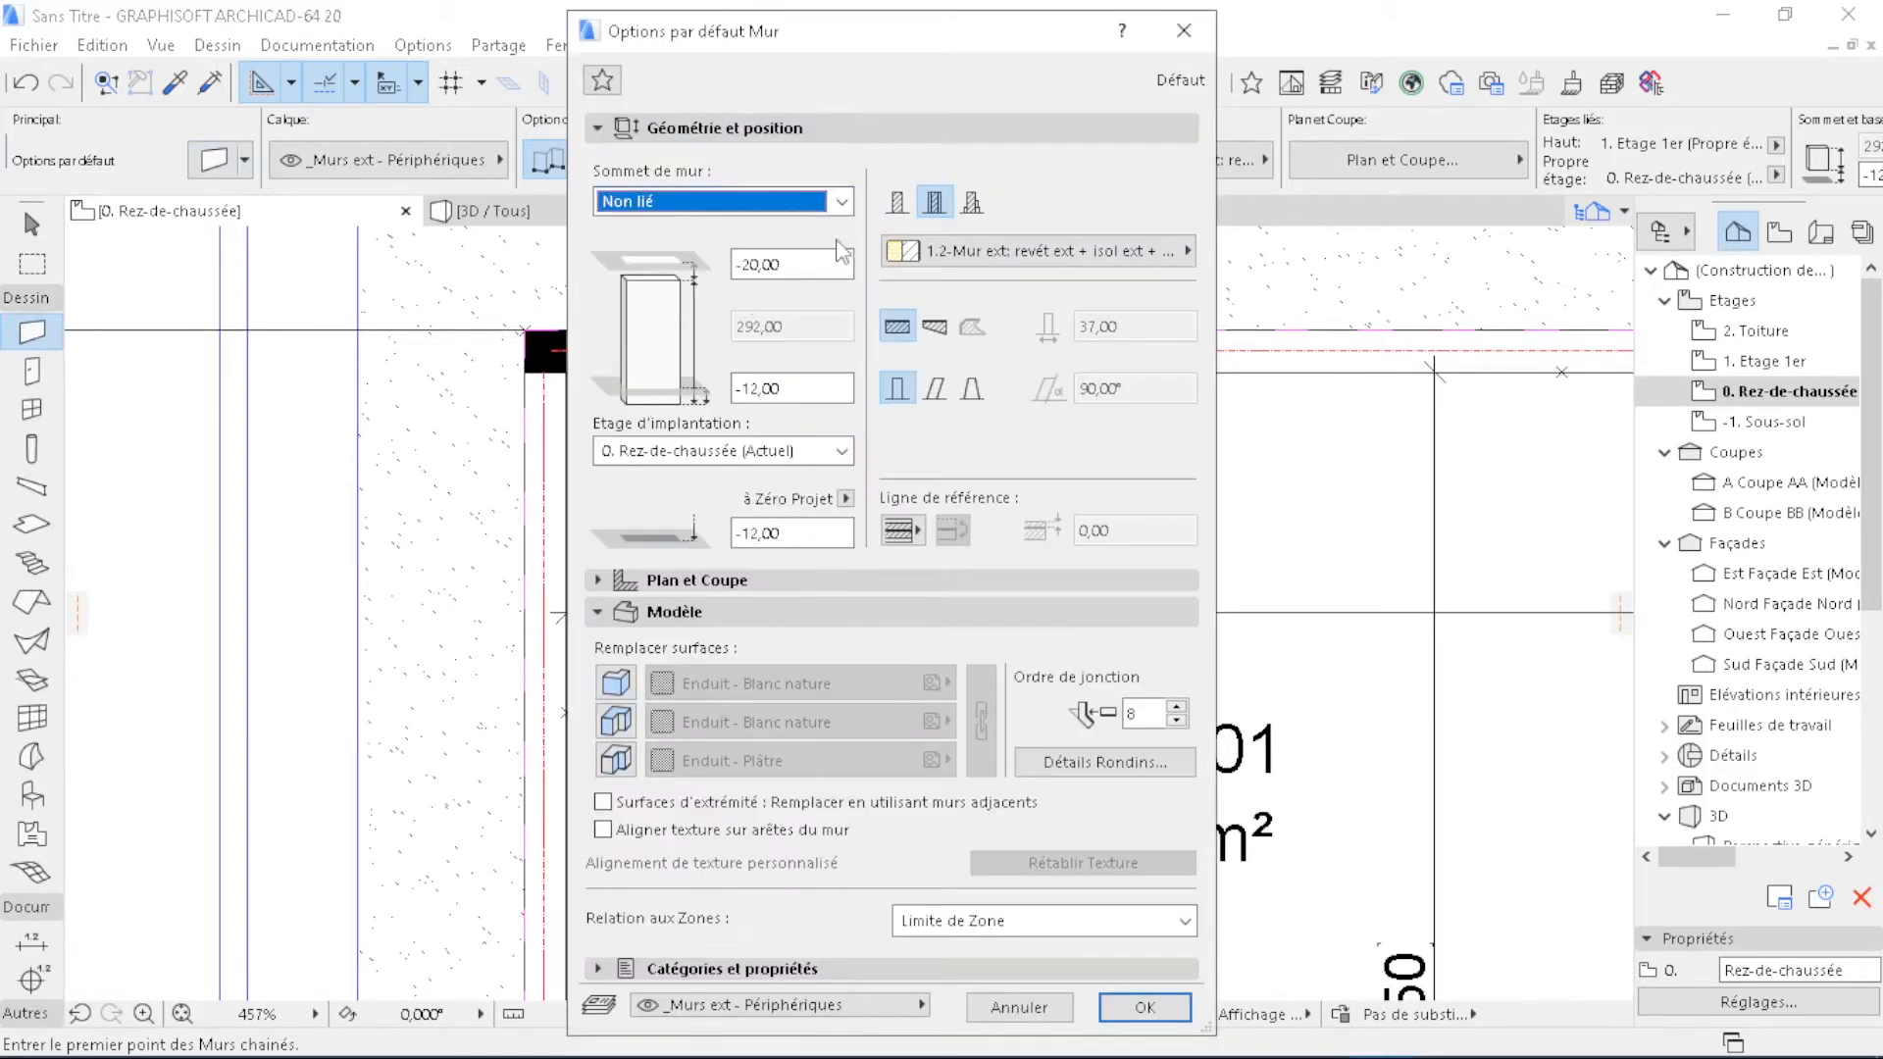
pyautogui.click(897, 202)
pyautogui.doubleClick(1096, 327)
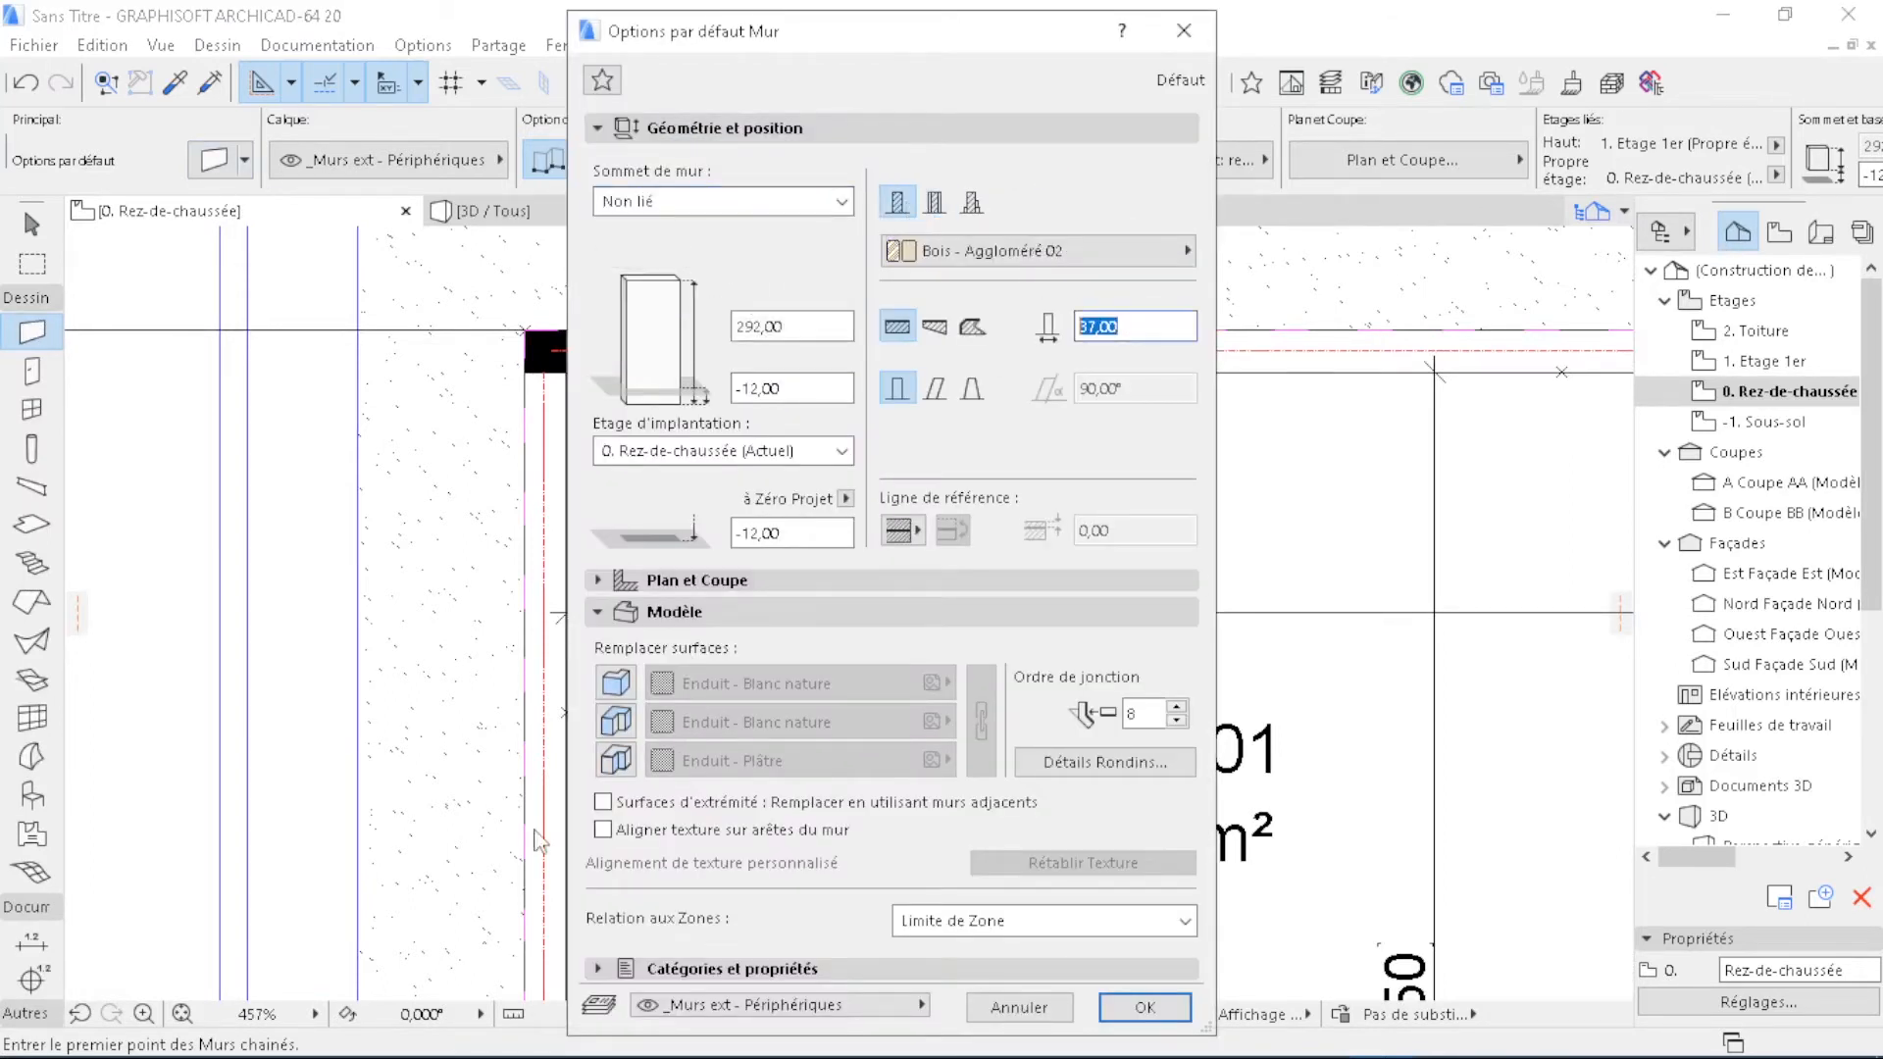
pyautogui.write('15')
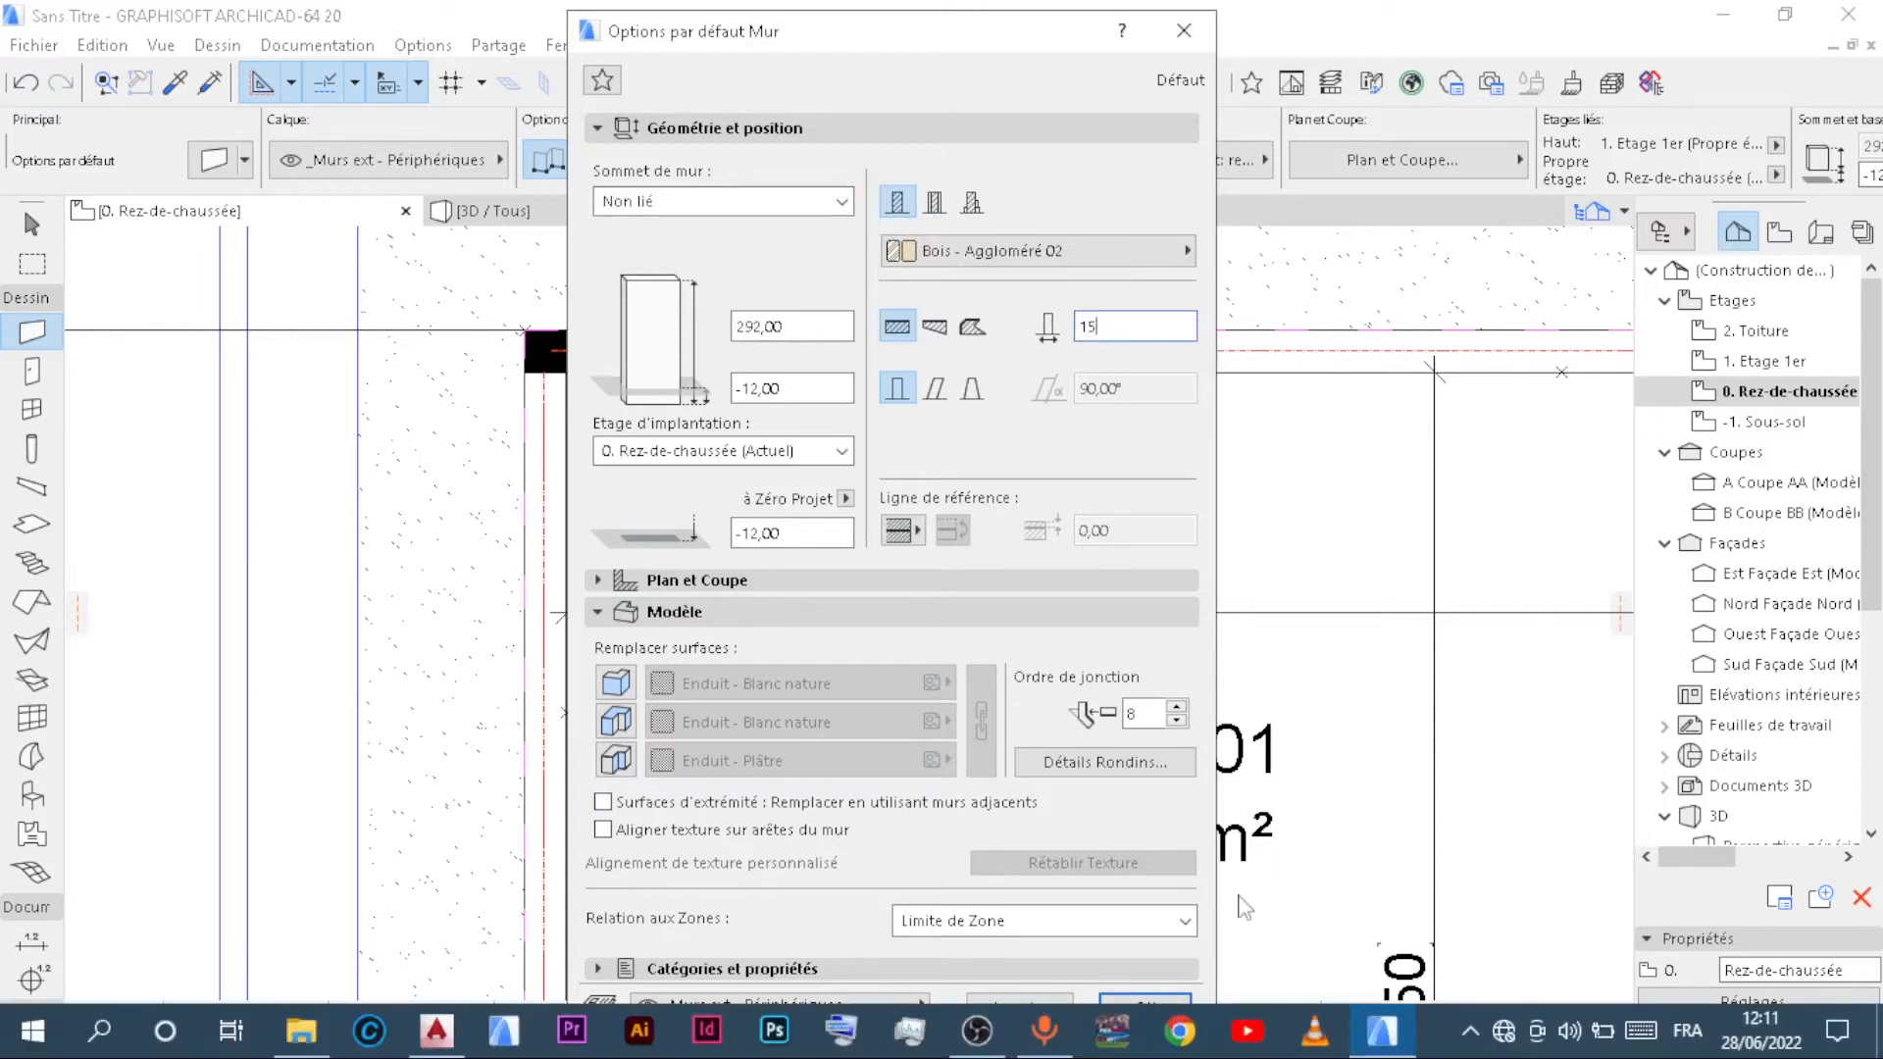
pyautogui.click(1144, 1007)
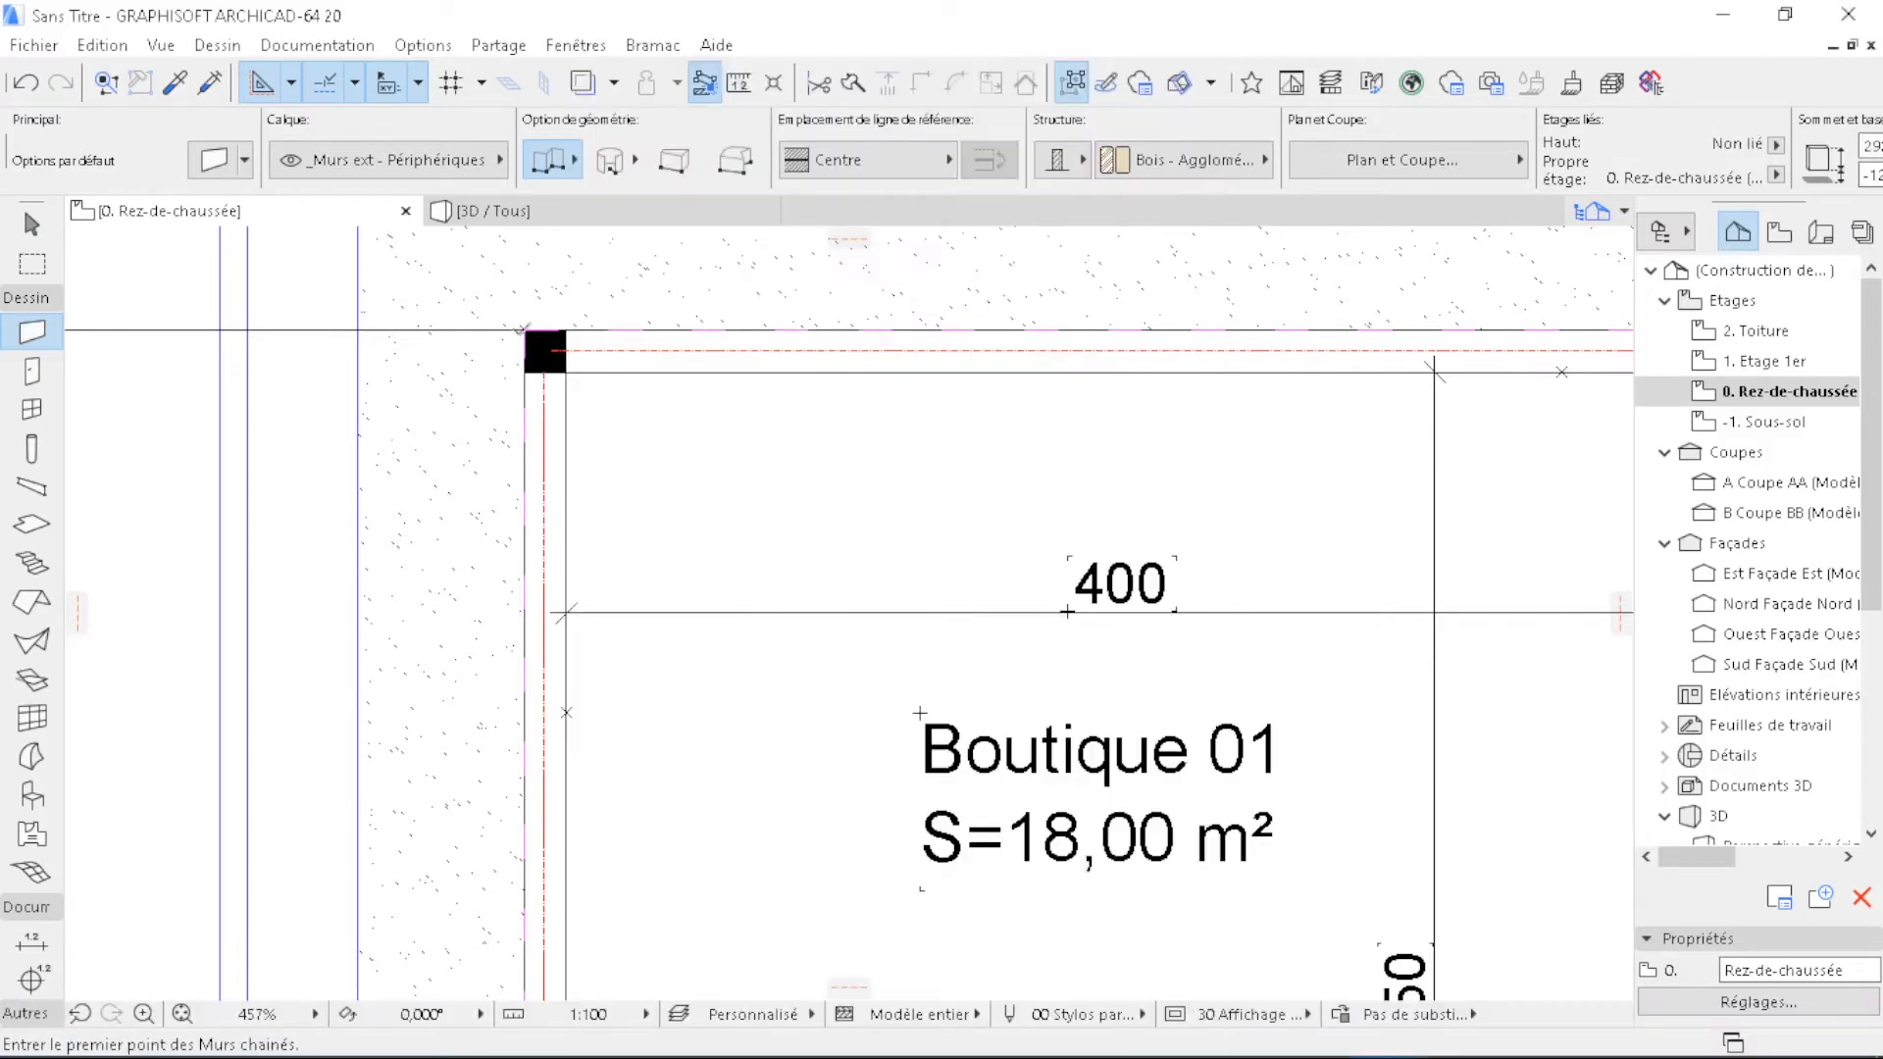
# Start a chained wall at the outer upper-left corner of Boutique 01, with its reference line on Face extérieure.
pyautogui.click(524, 330)
pyautogui.click(939, 159)
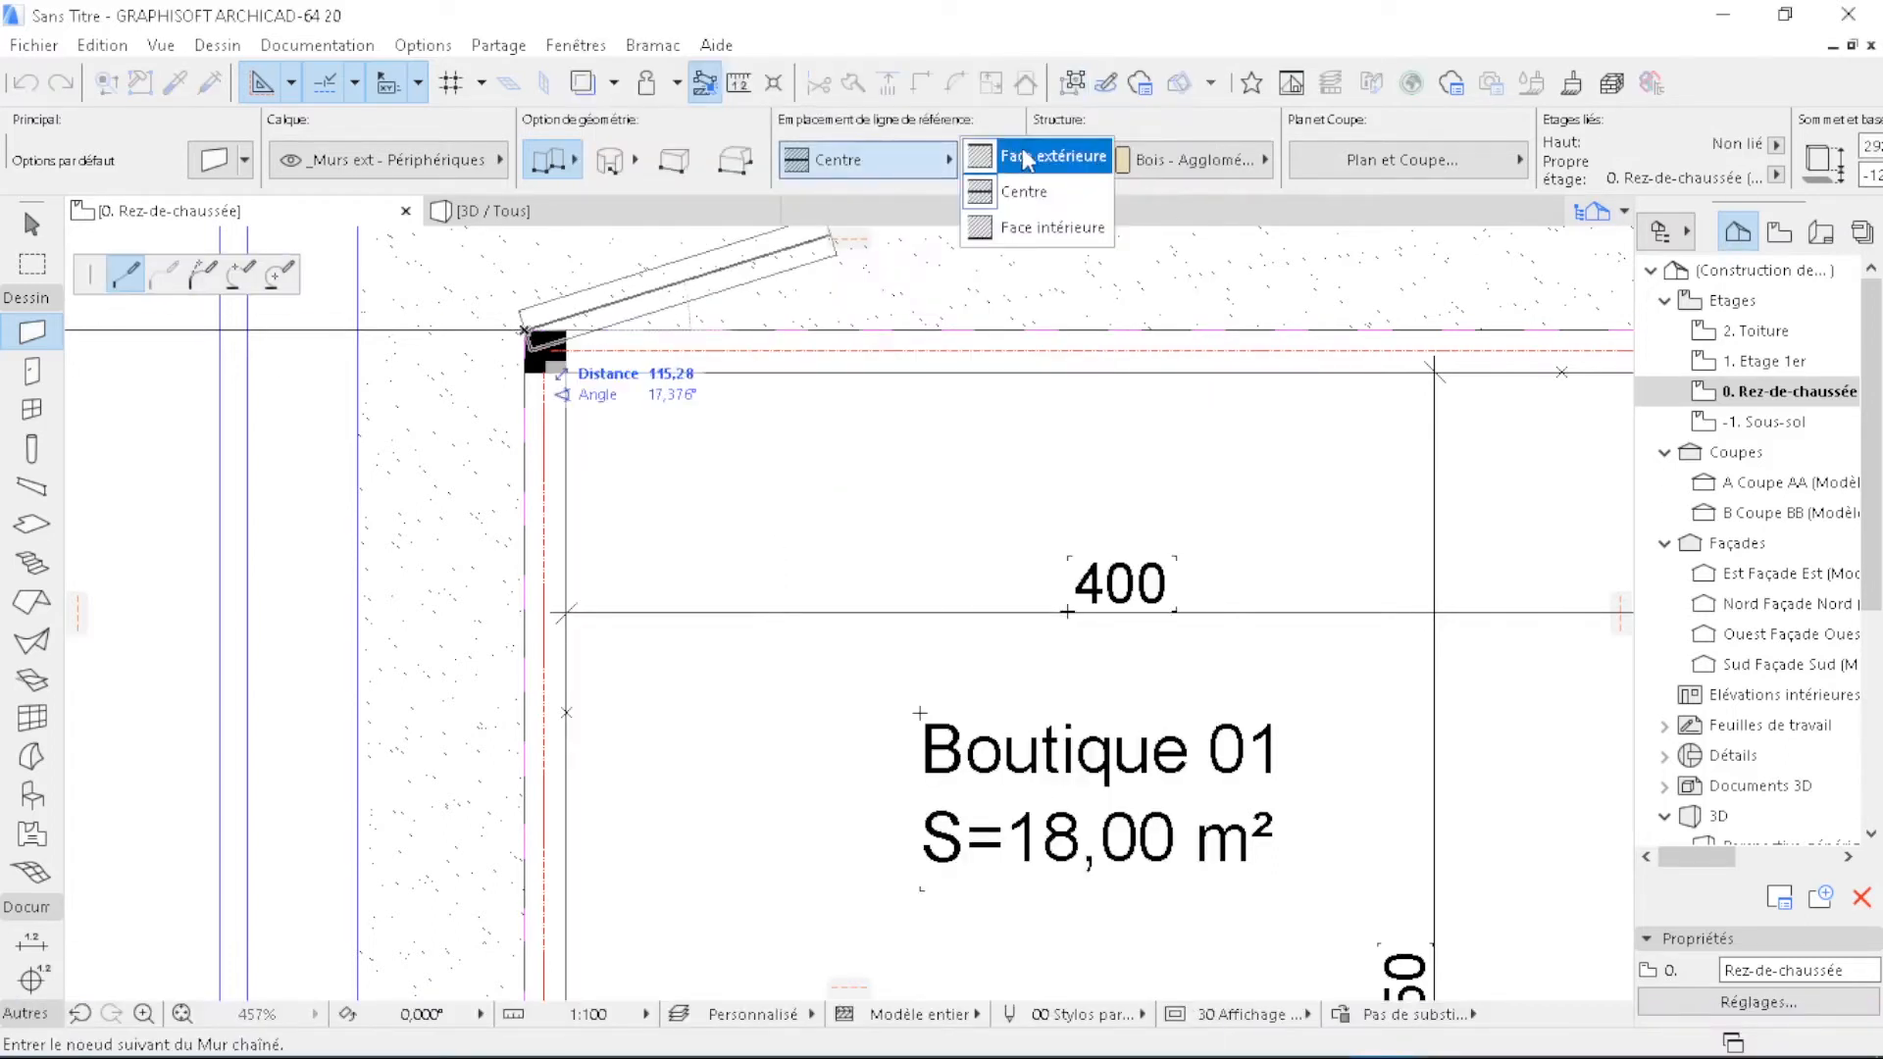
pyautogui.click(1026, 157)
pyautogui.scroll(-4, 537, 770)
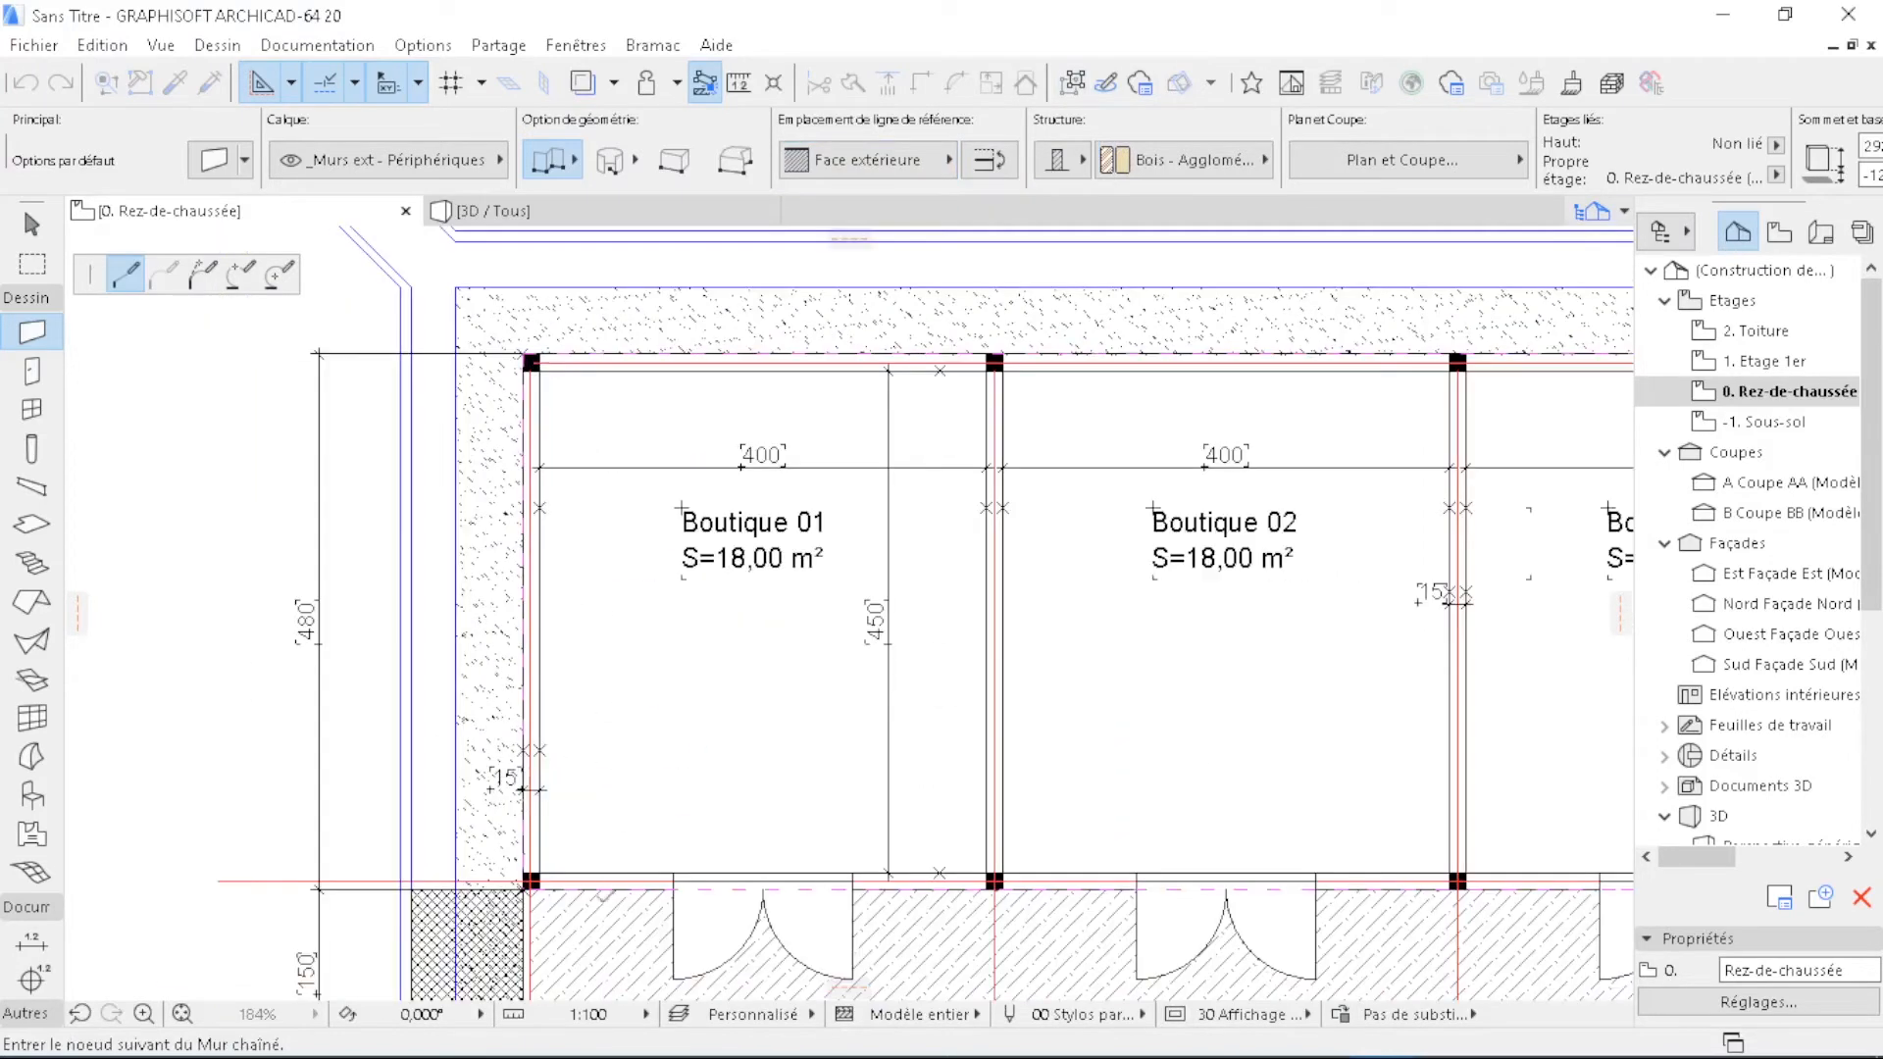
pyautogui.scroll(7, 545, 912)
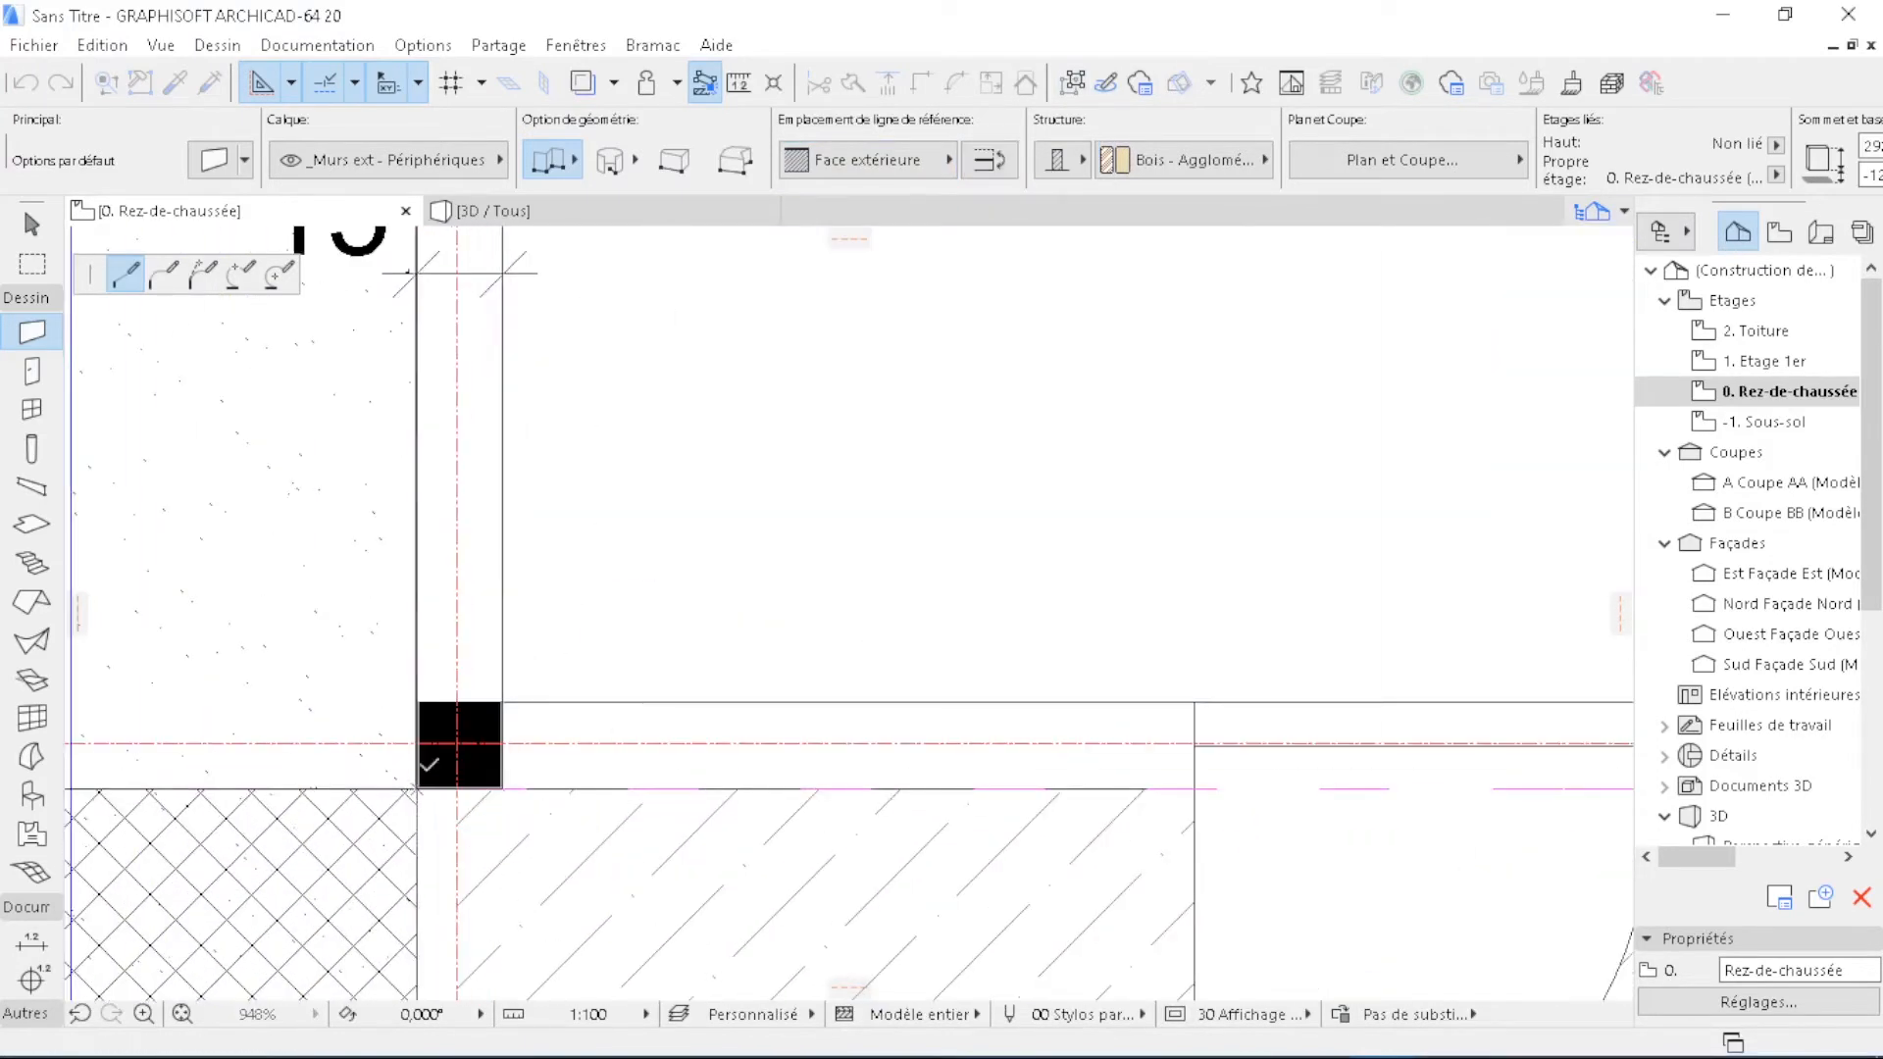
pyautogui.scroll(-12, 307, 535)
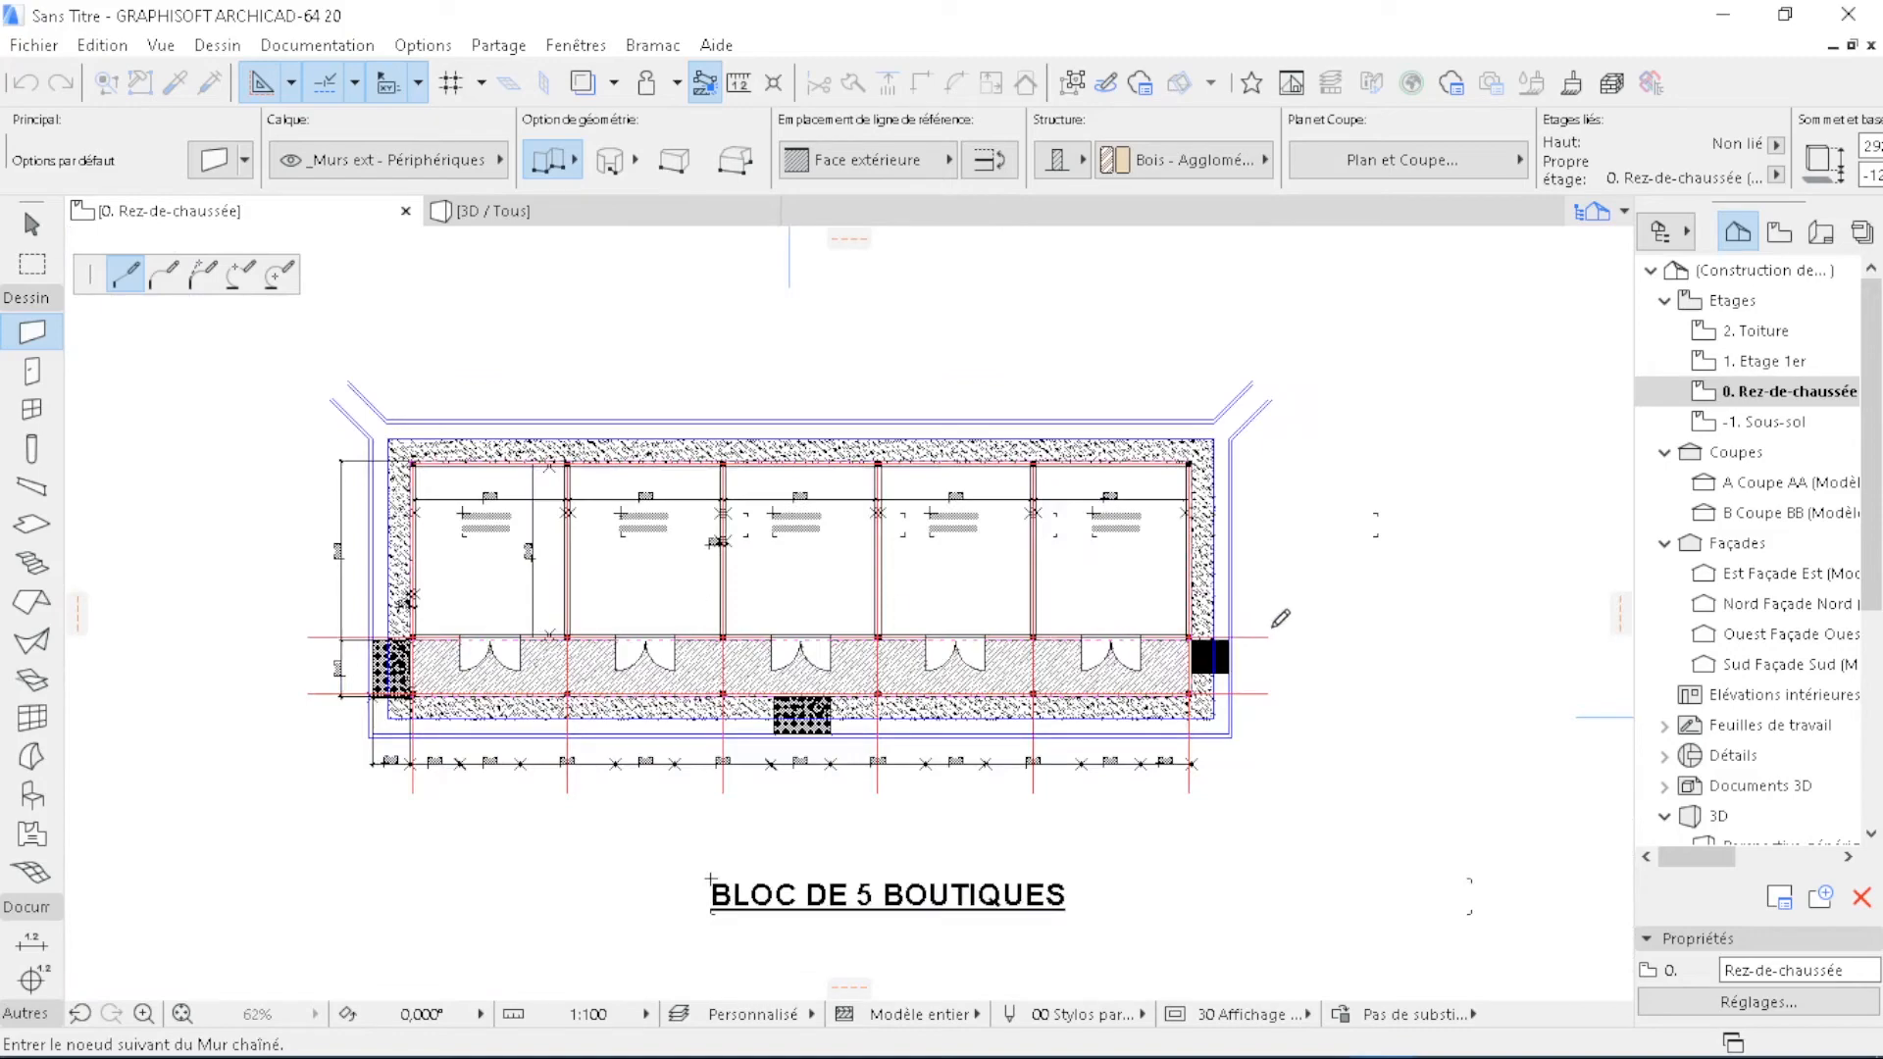
pyautogui.scroll(5, 1280, 618)
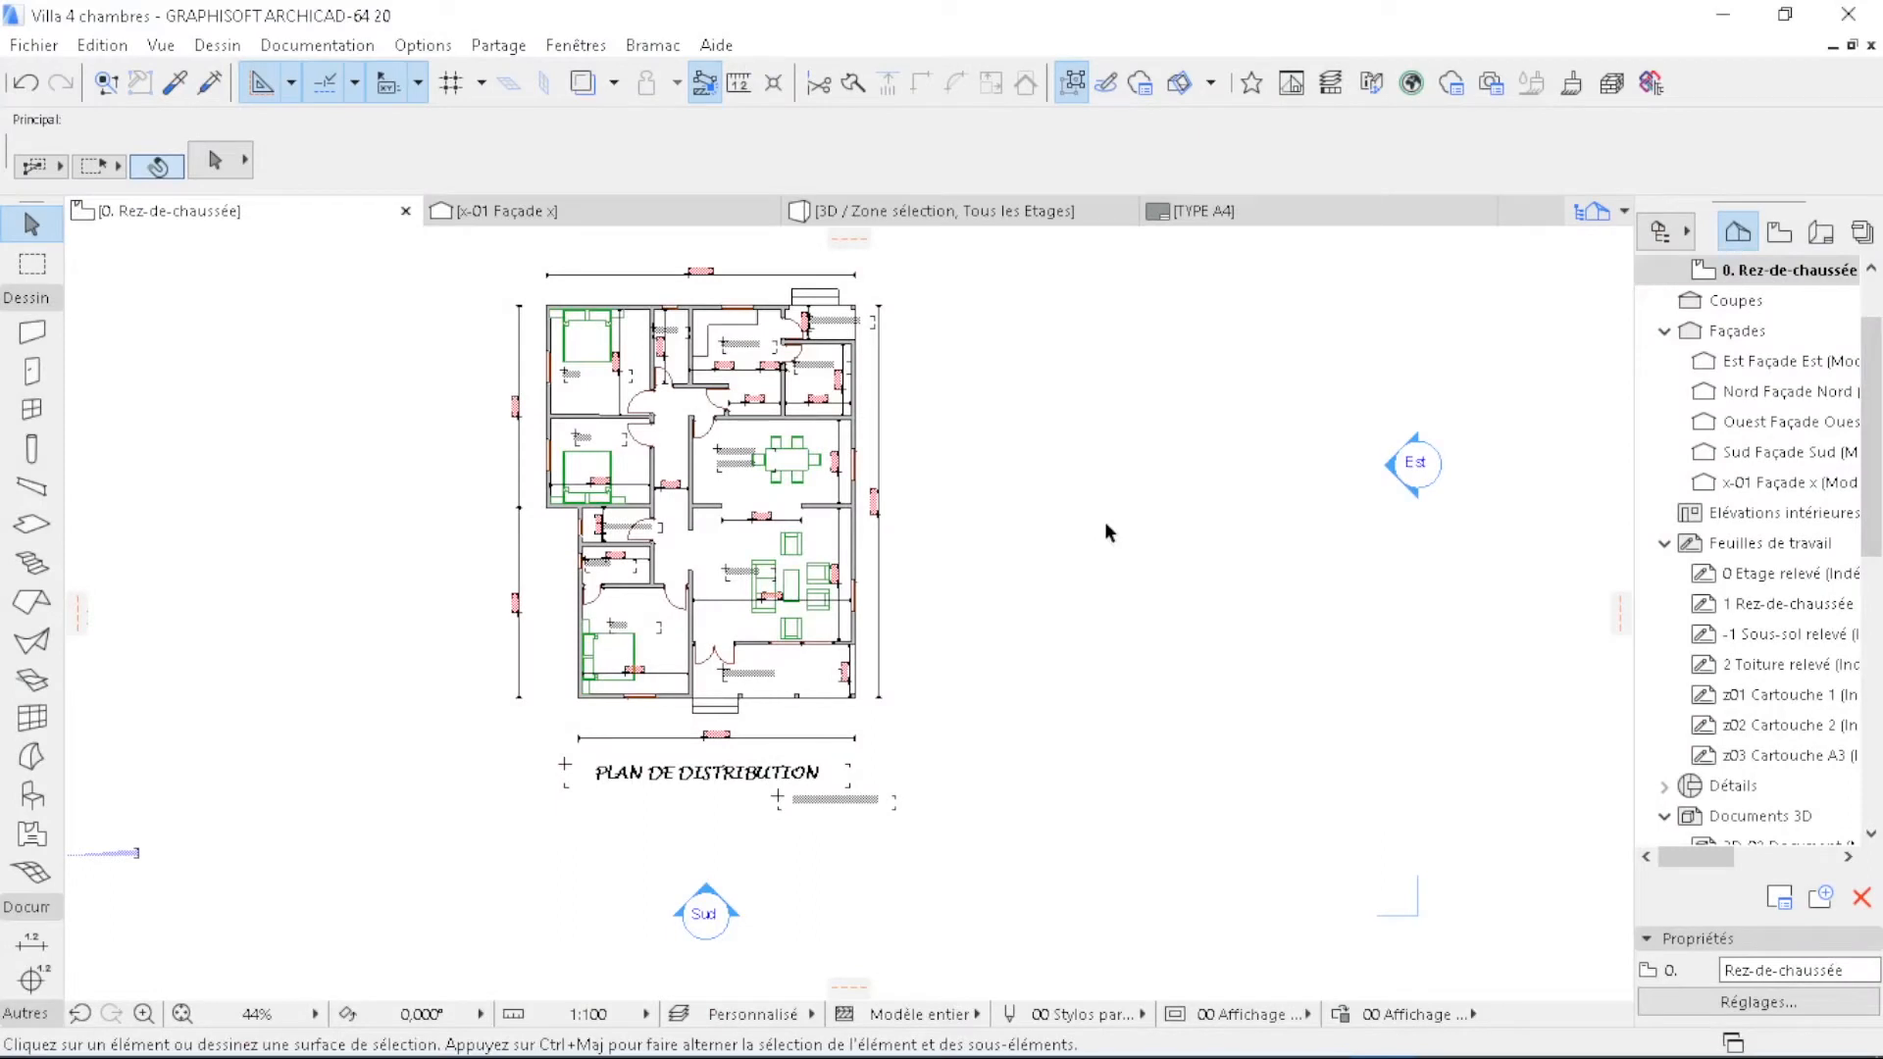
# Save the Villa 4 chambres plan to the Desktop as a DWG file with translator 01 Pour édition ultérieure.
pyautogui.scroll(-3, 1104, 521)
pyautogui.scroll(4, 1077, 410)
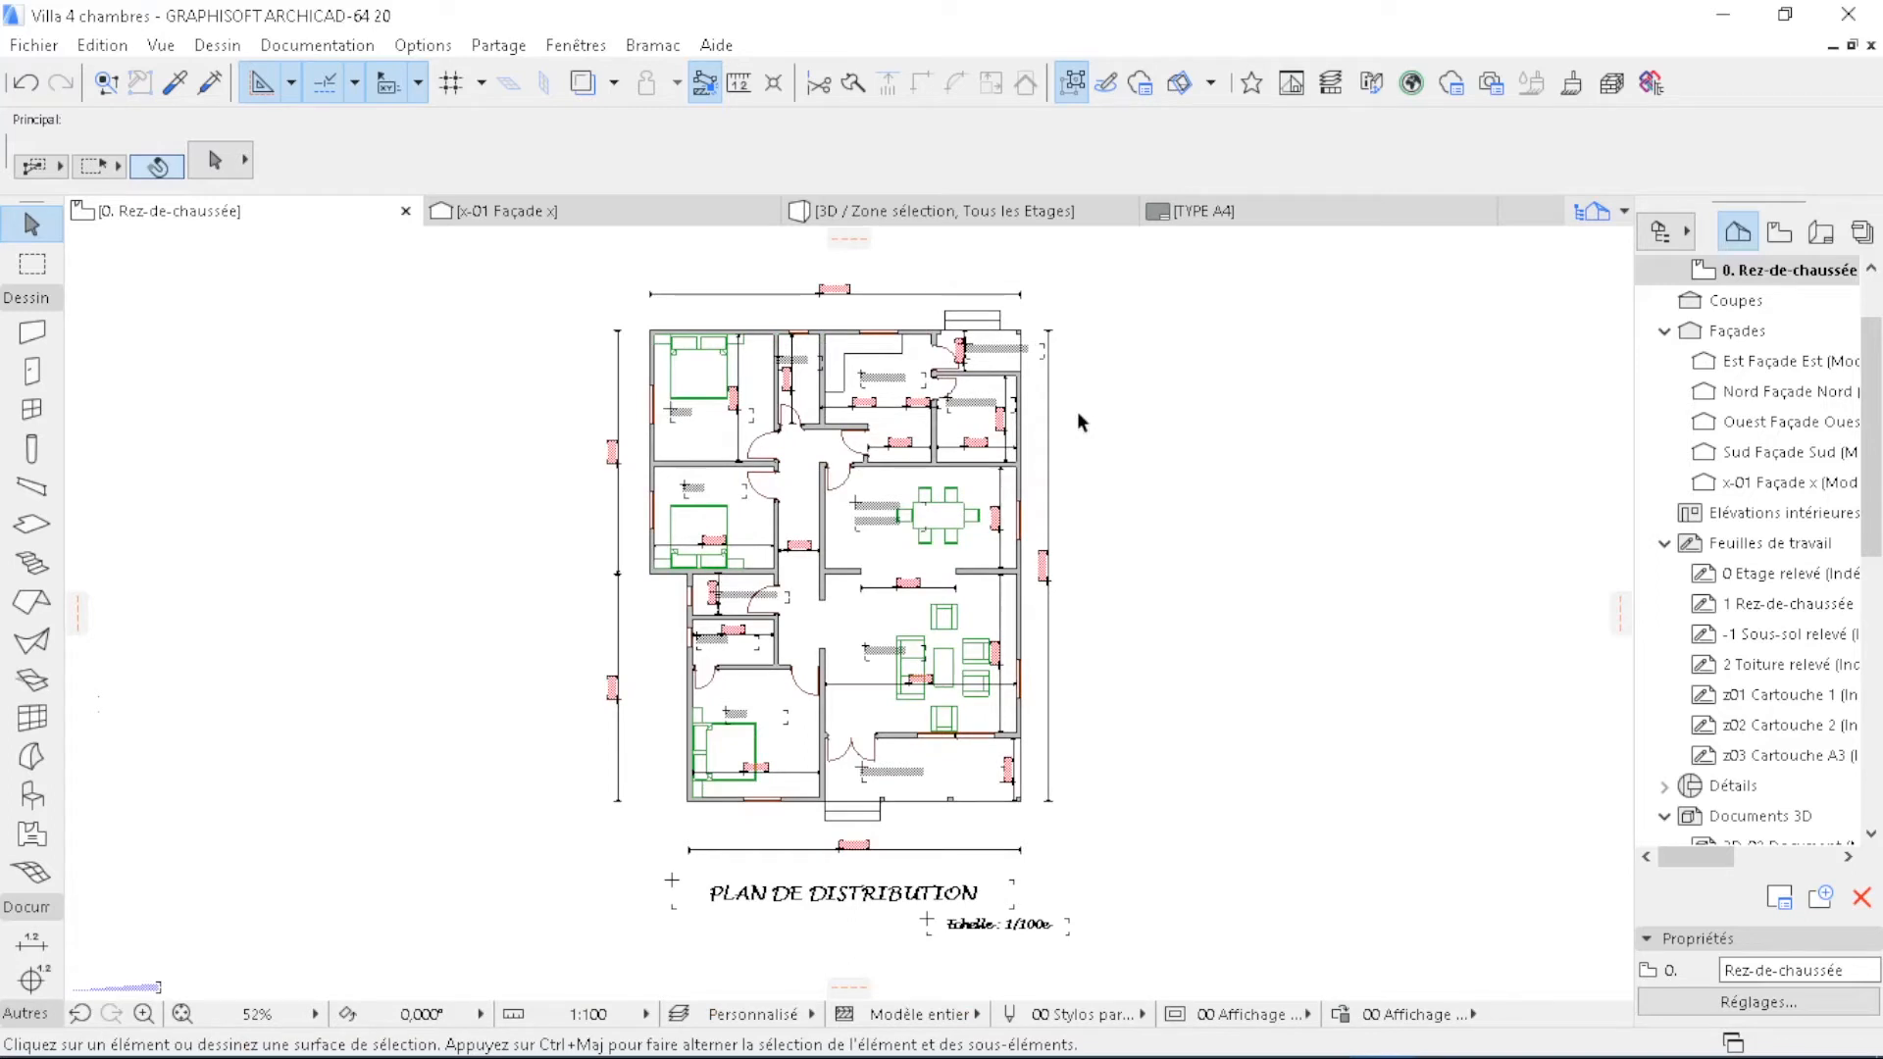
pyautogui.click(33, 45)
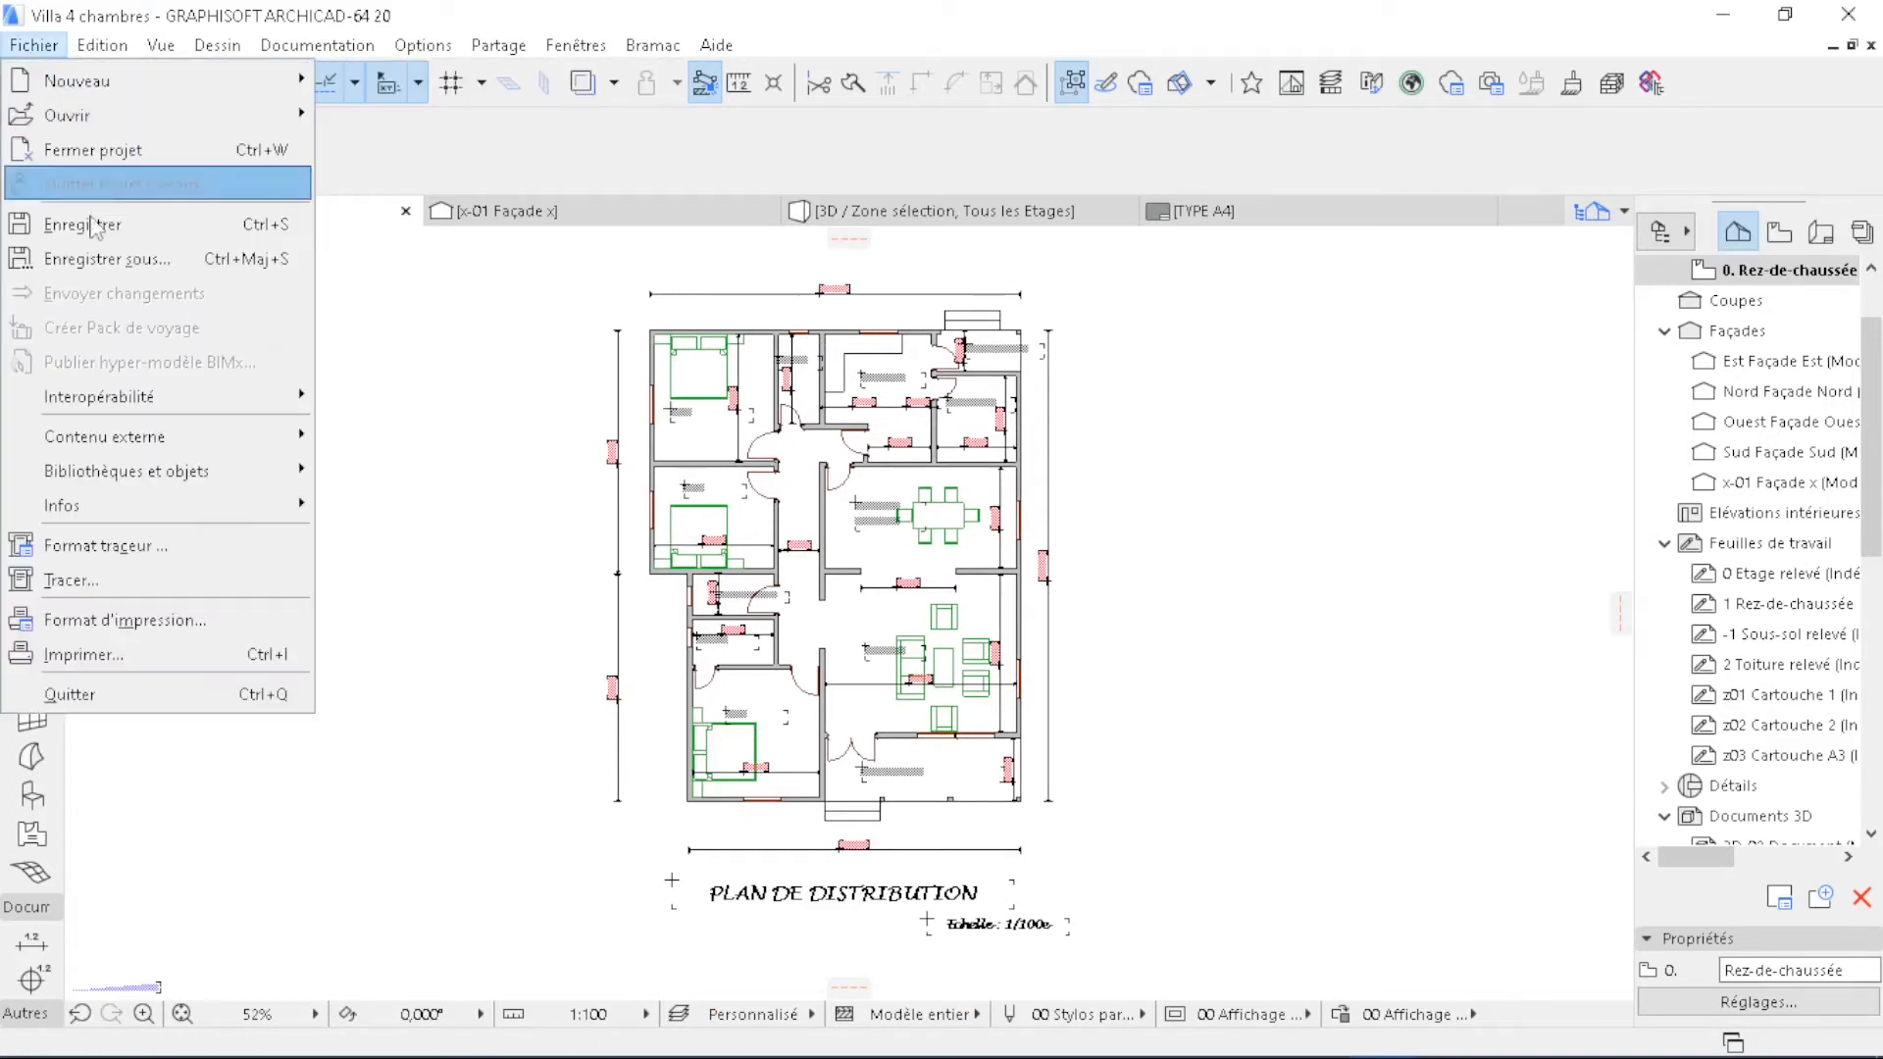
pyautogui.click(125, 265)
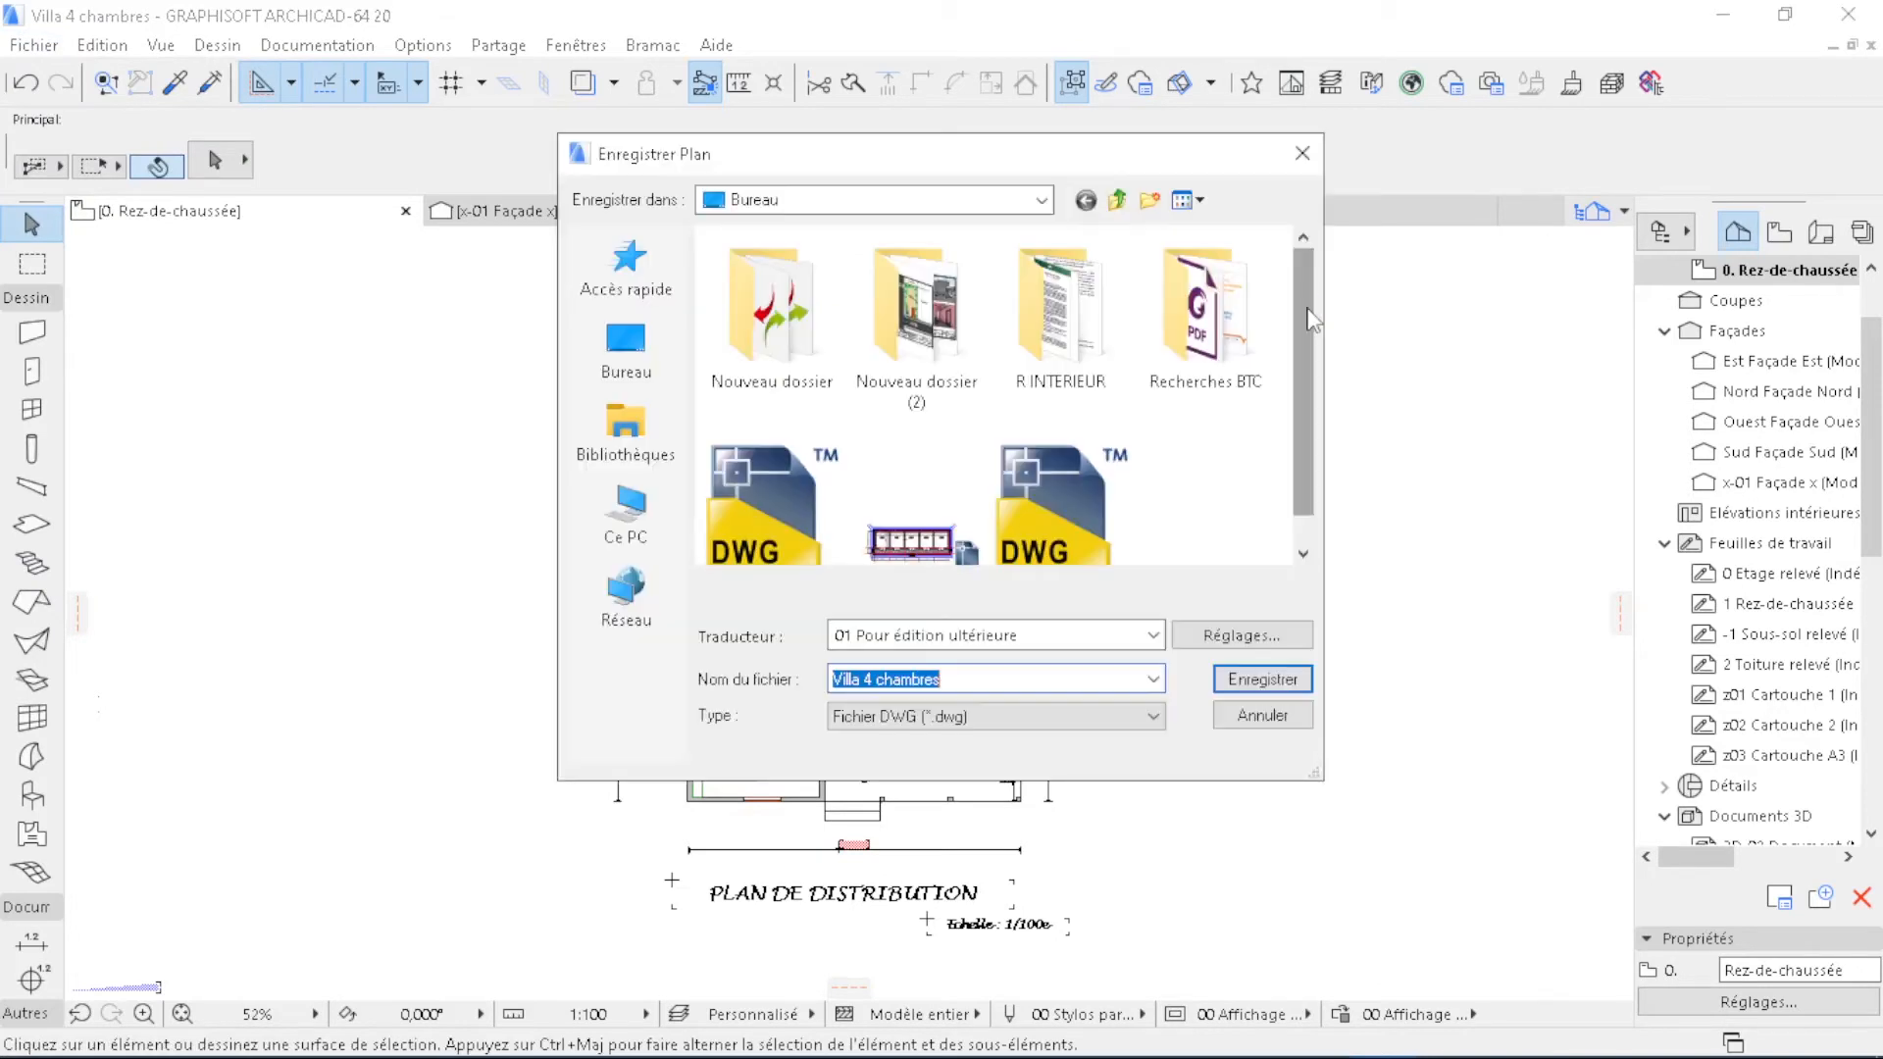
pyautogui.click(966, 718)
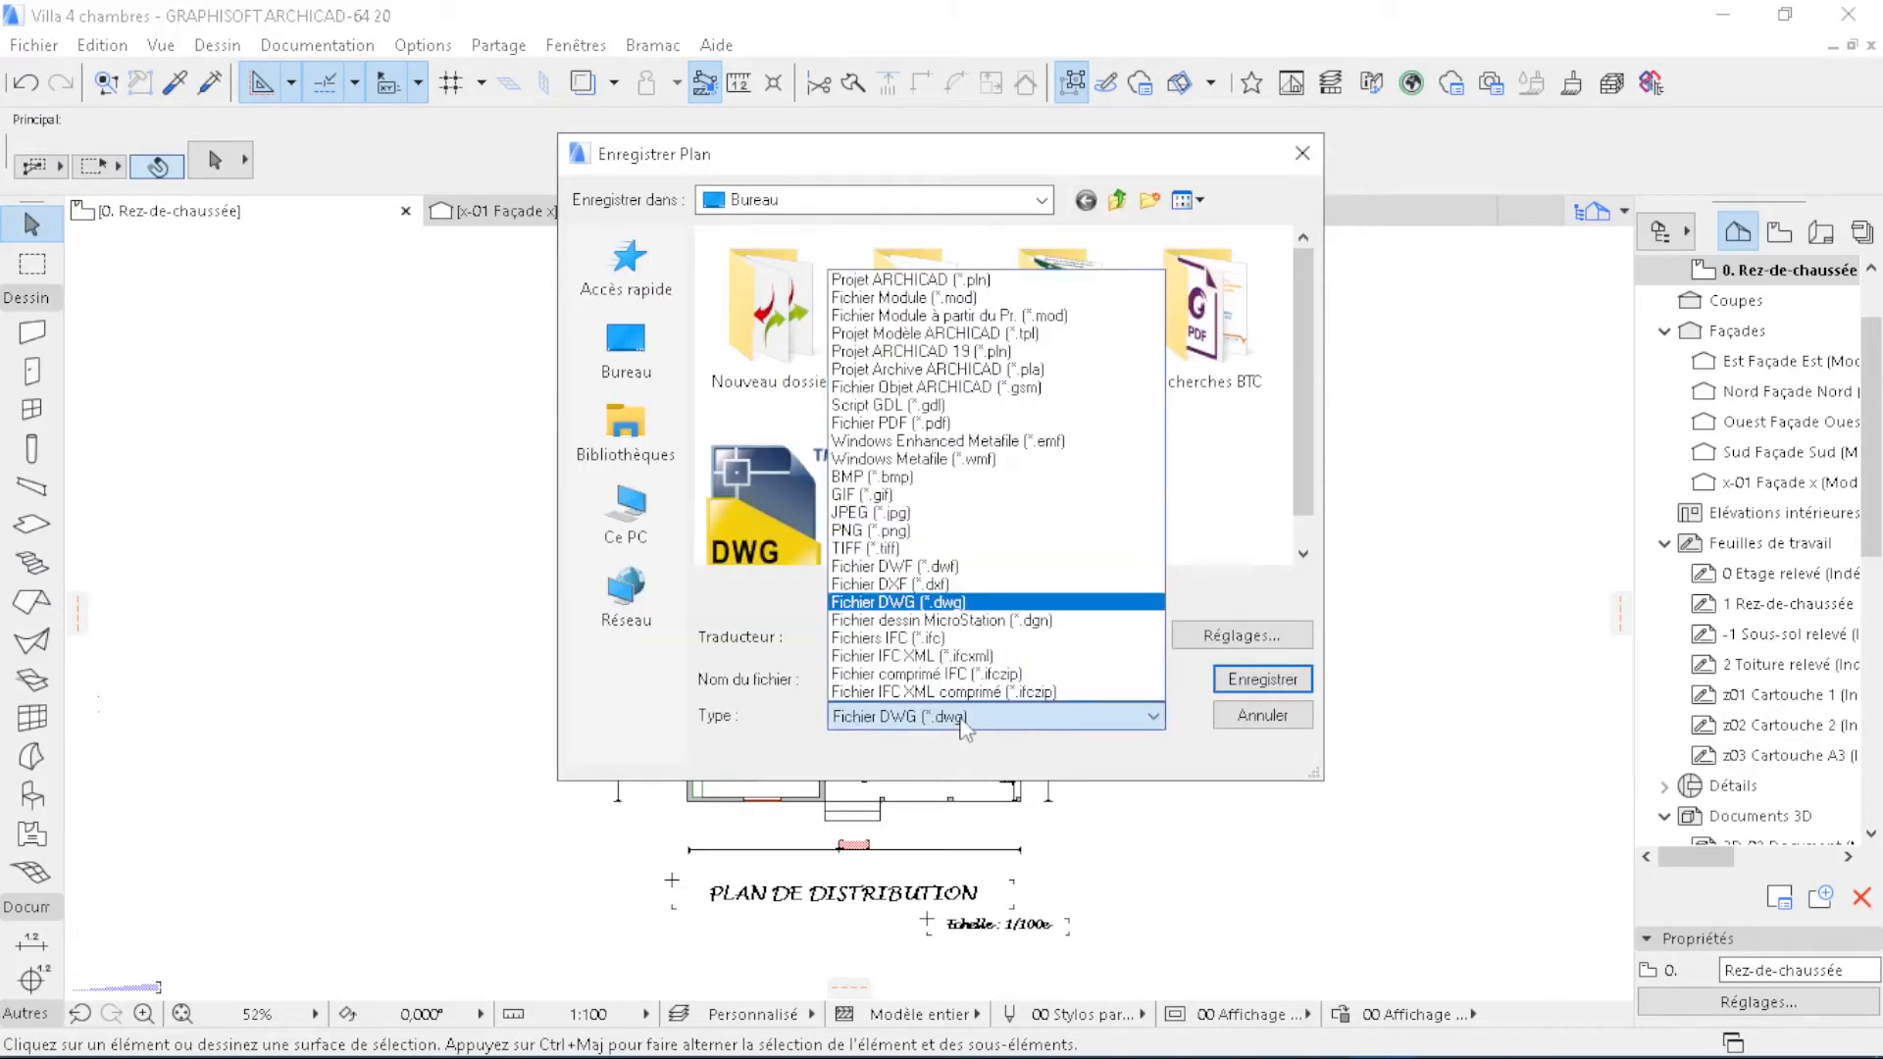
pyautogui.click(945, 603)
pyautogui.click(962, 677)
pyautogui.click(963, 674)
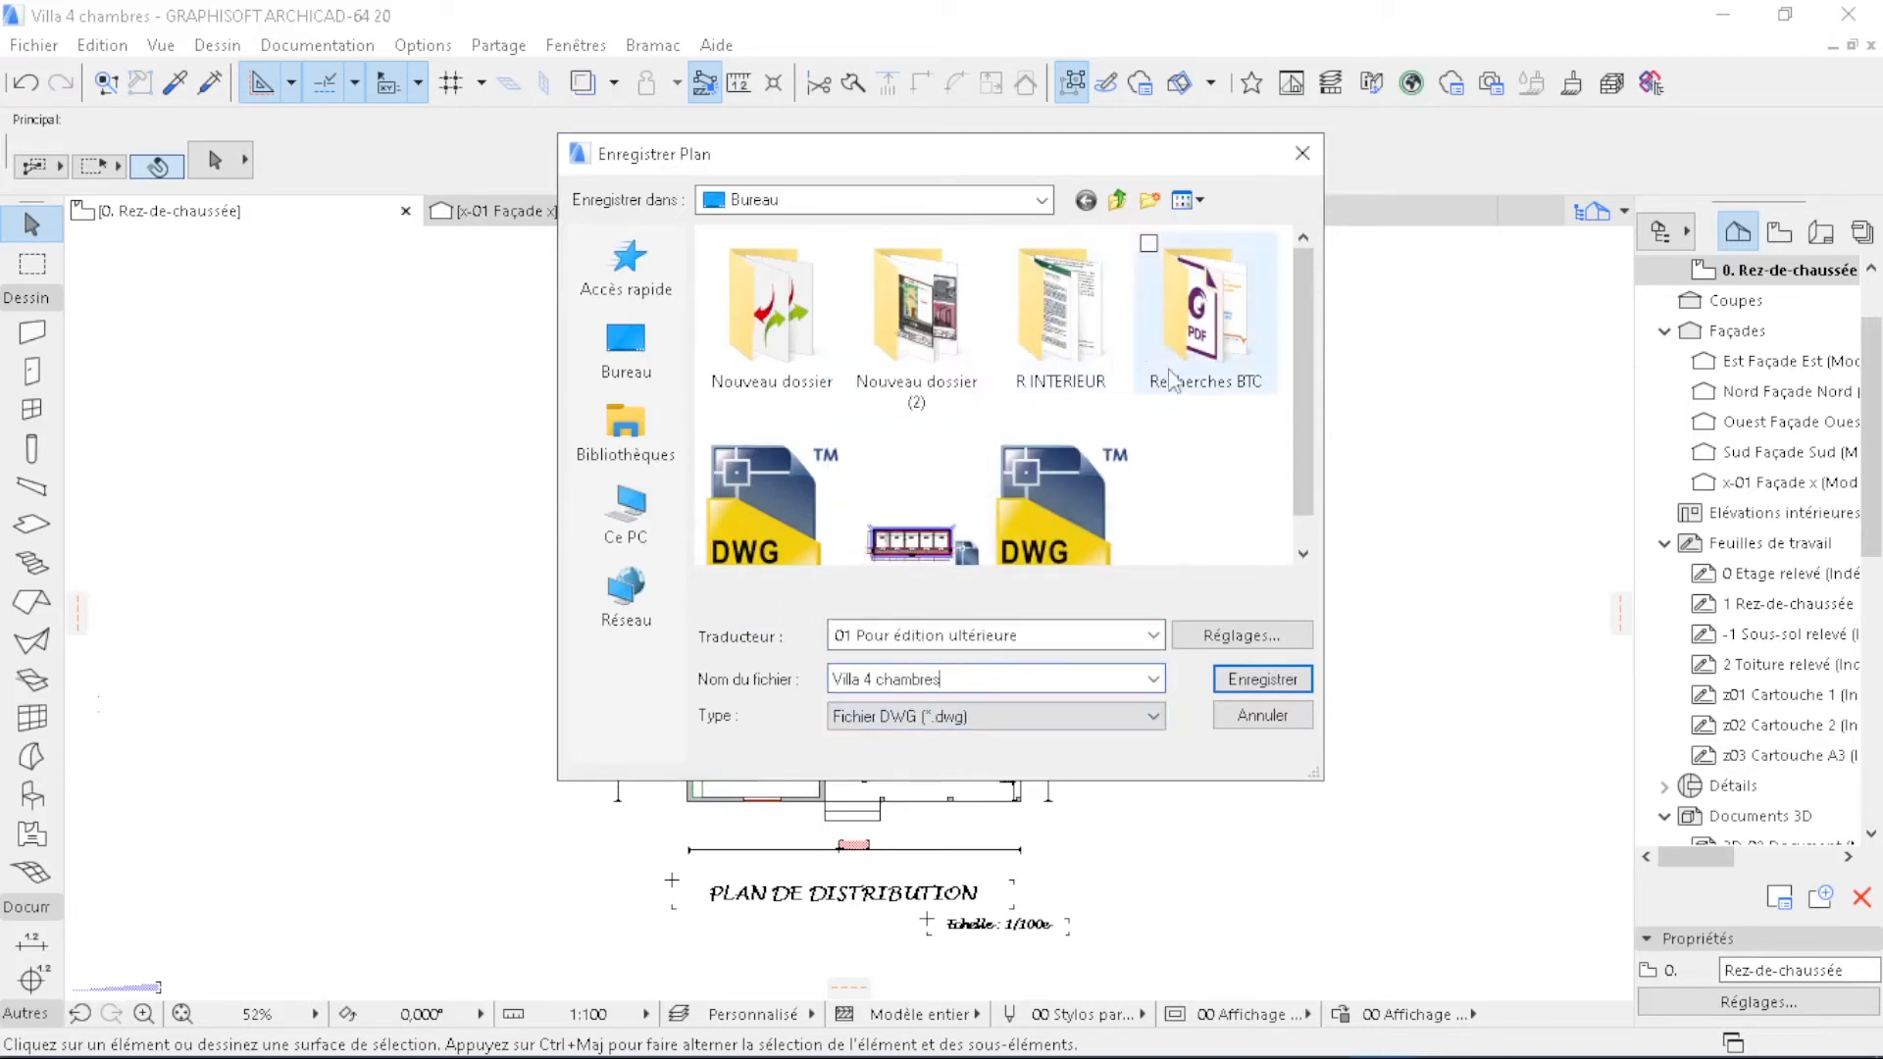
pyautogui.scroll(-1, 920, 500)
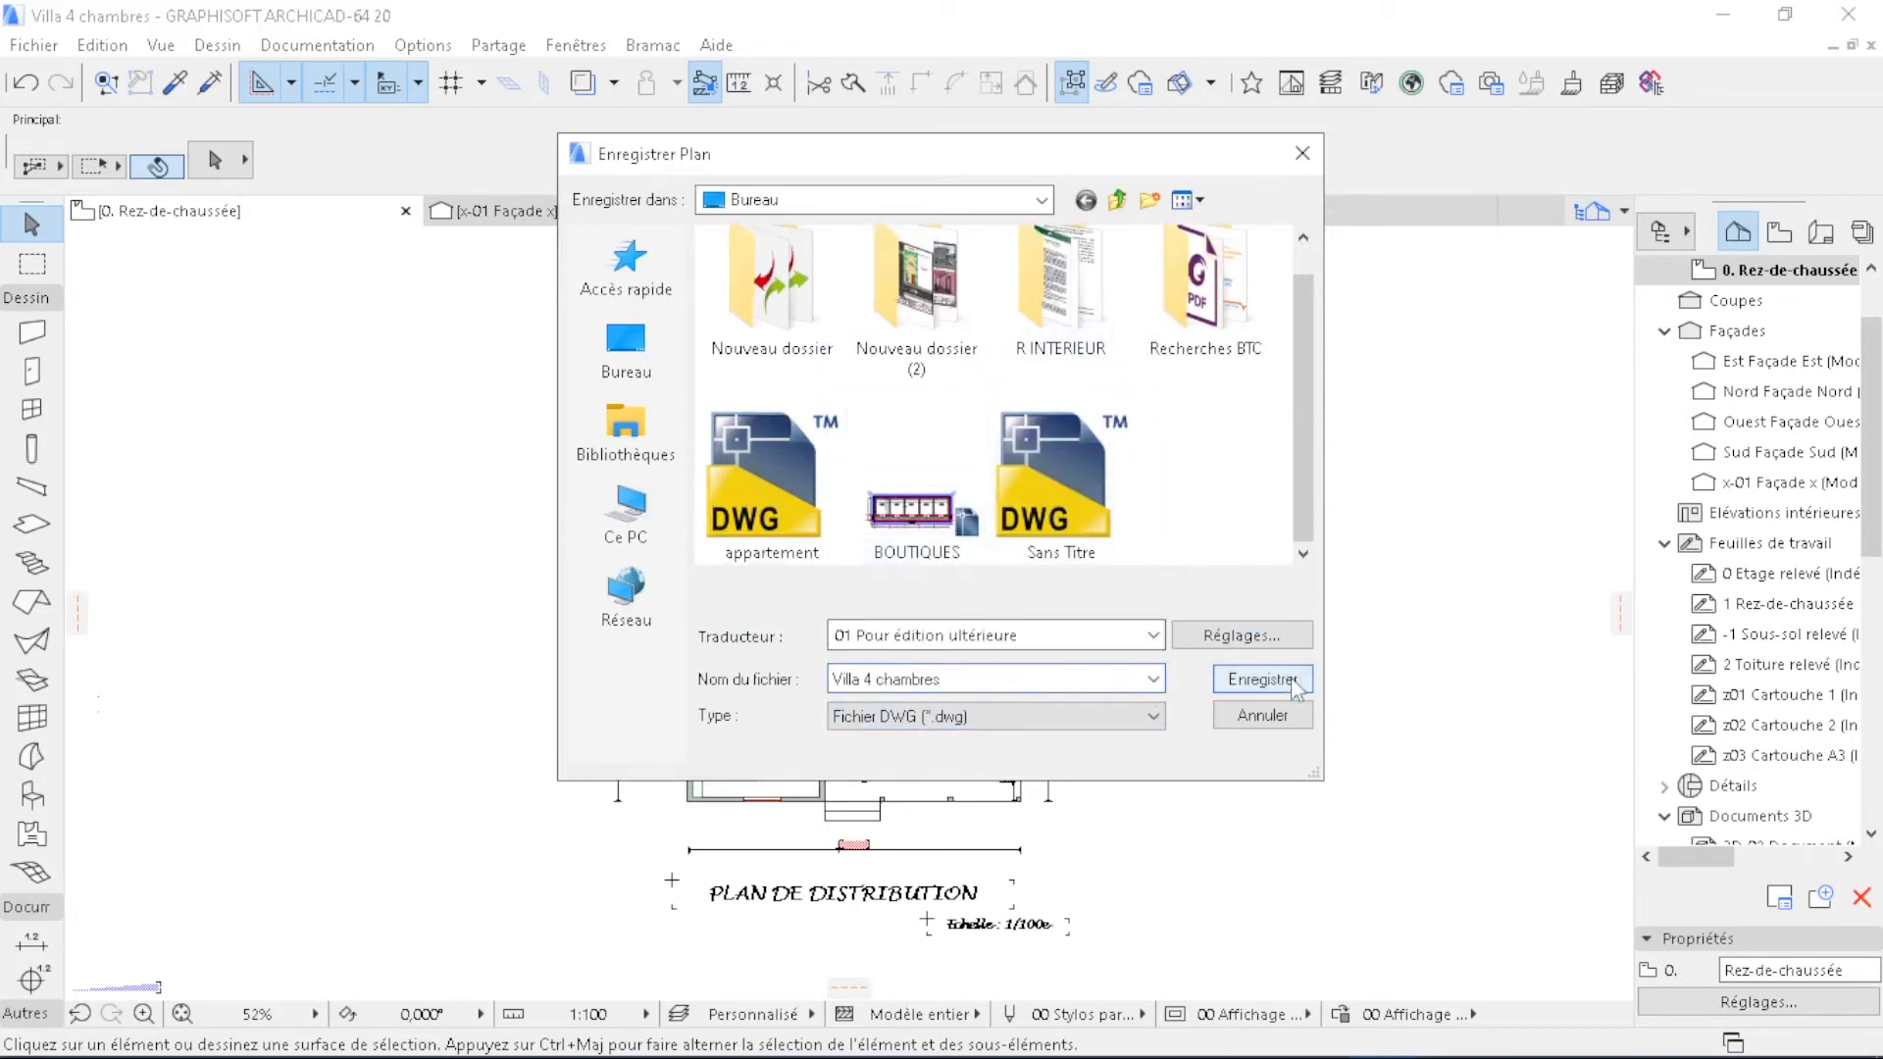
pyautogui.click(1260, 679)
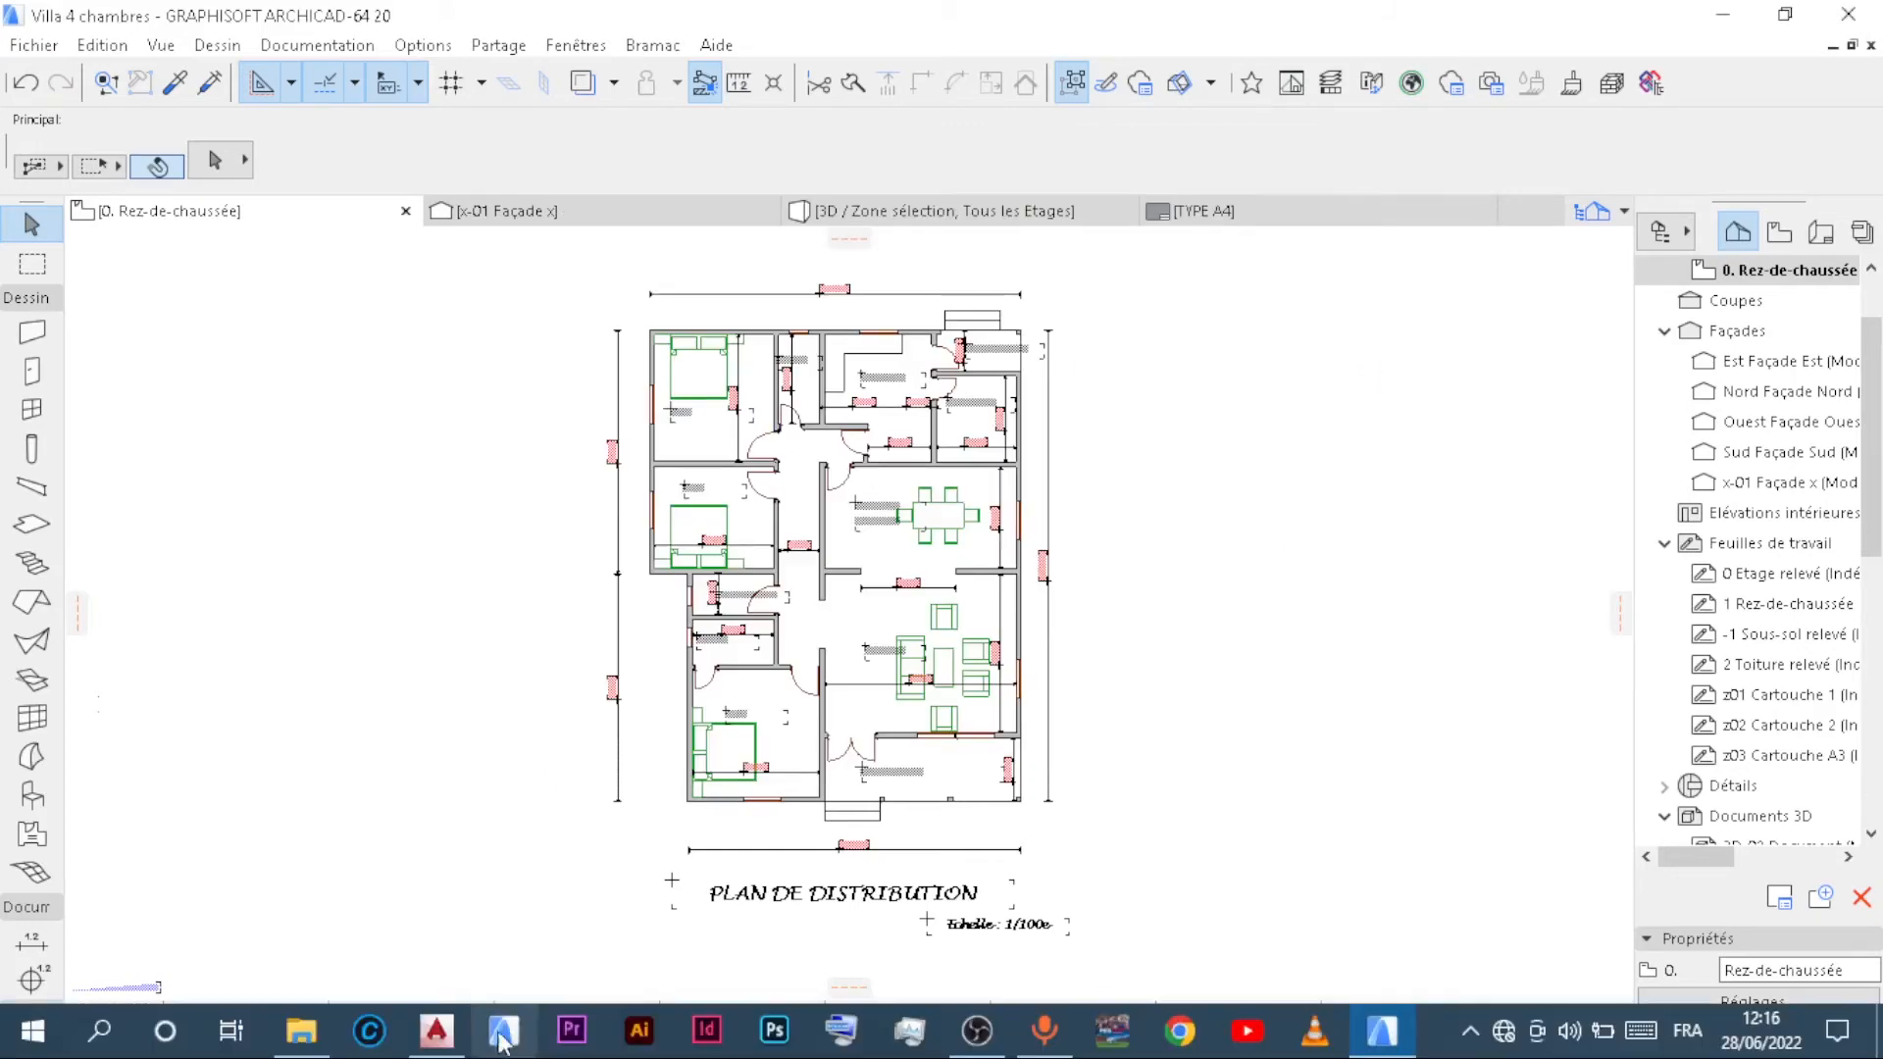
# Switch to AutoCAD and open the Villa 4 chambres DWG drawing from the Desktop.
pyautogui.click(432, 1038)
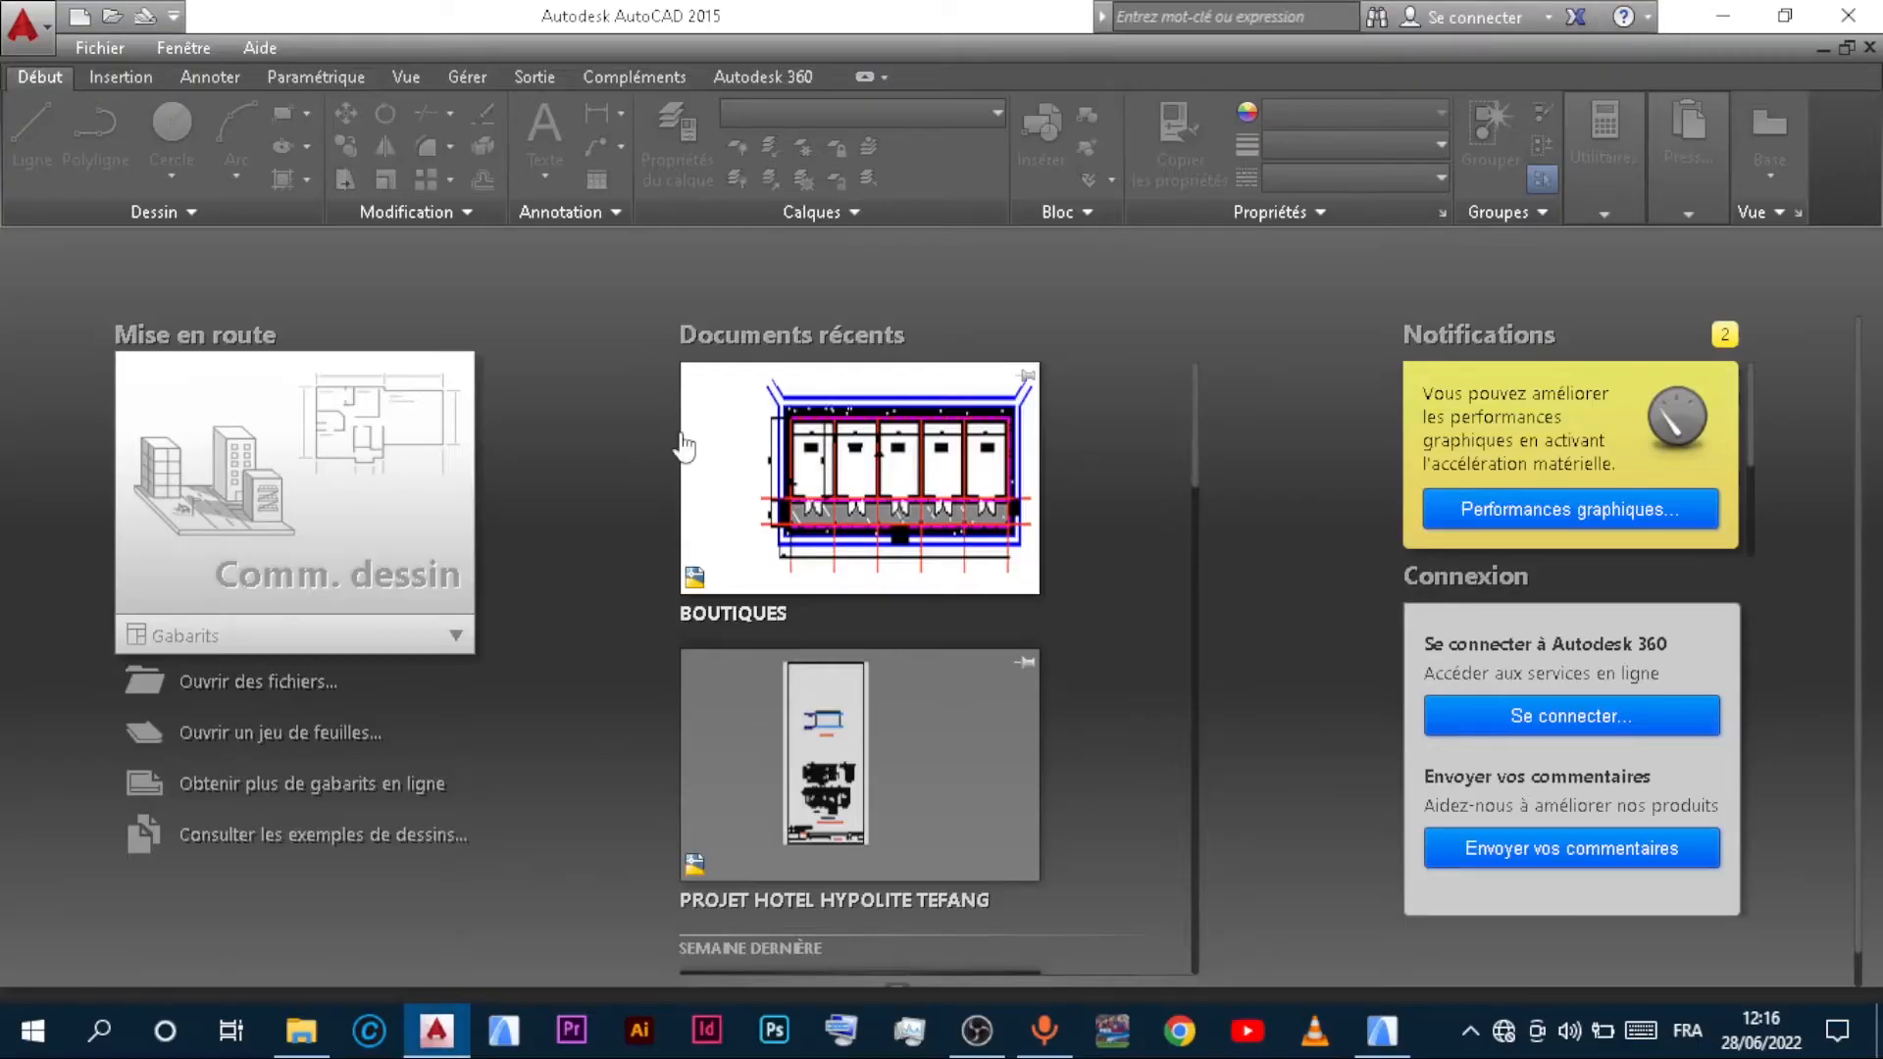
pyautogui.click(291, 696)
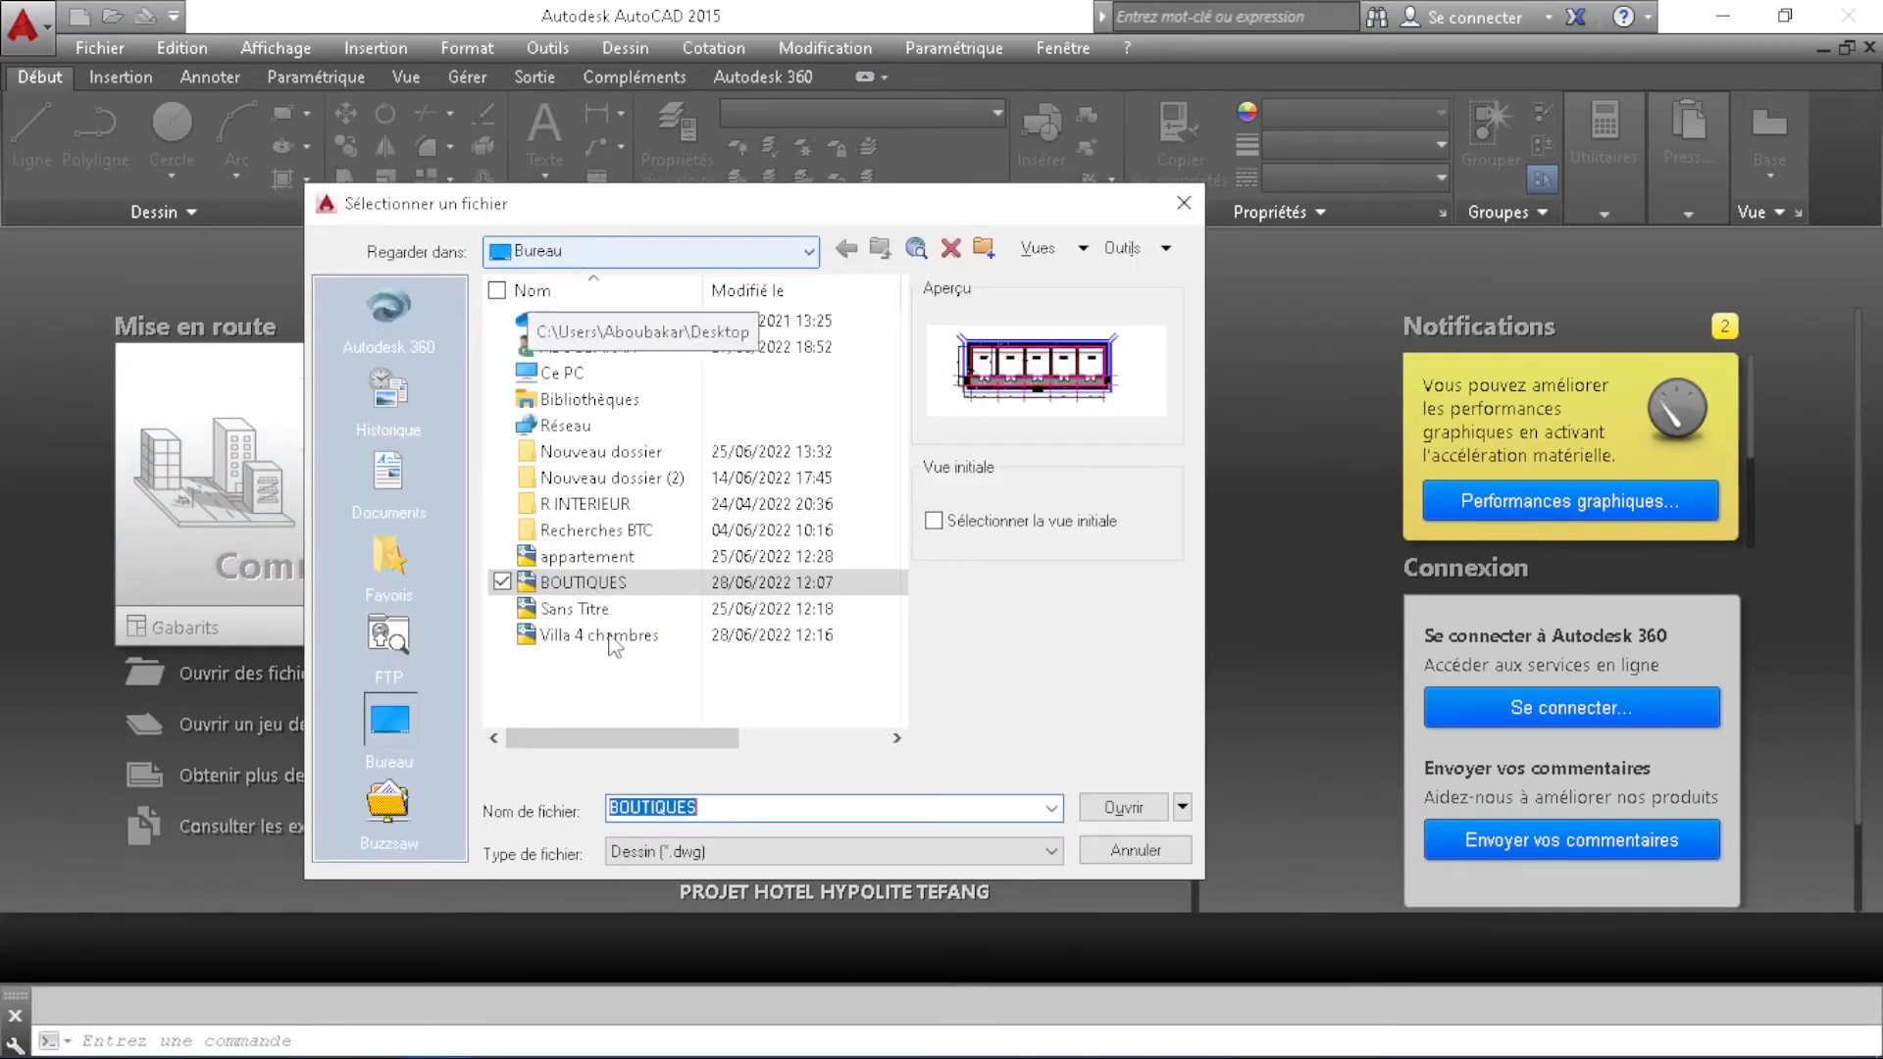
pyautogui.click(610, 635)
pyautogui.click(1123, 811)
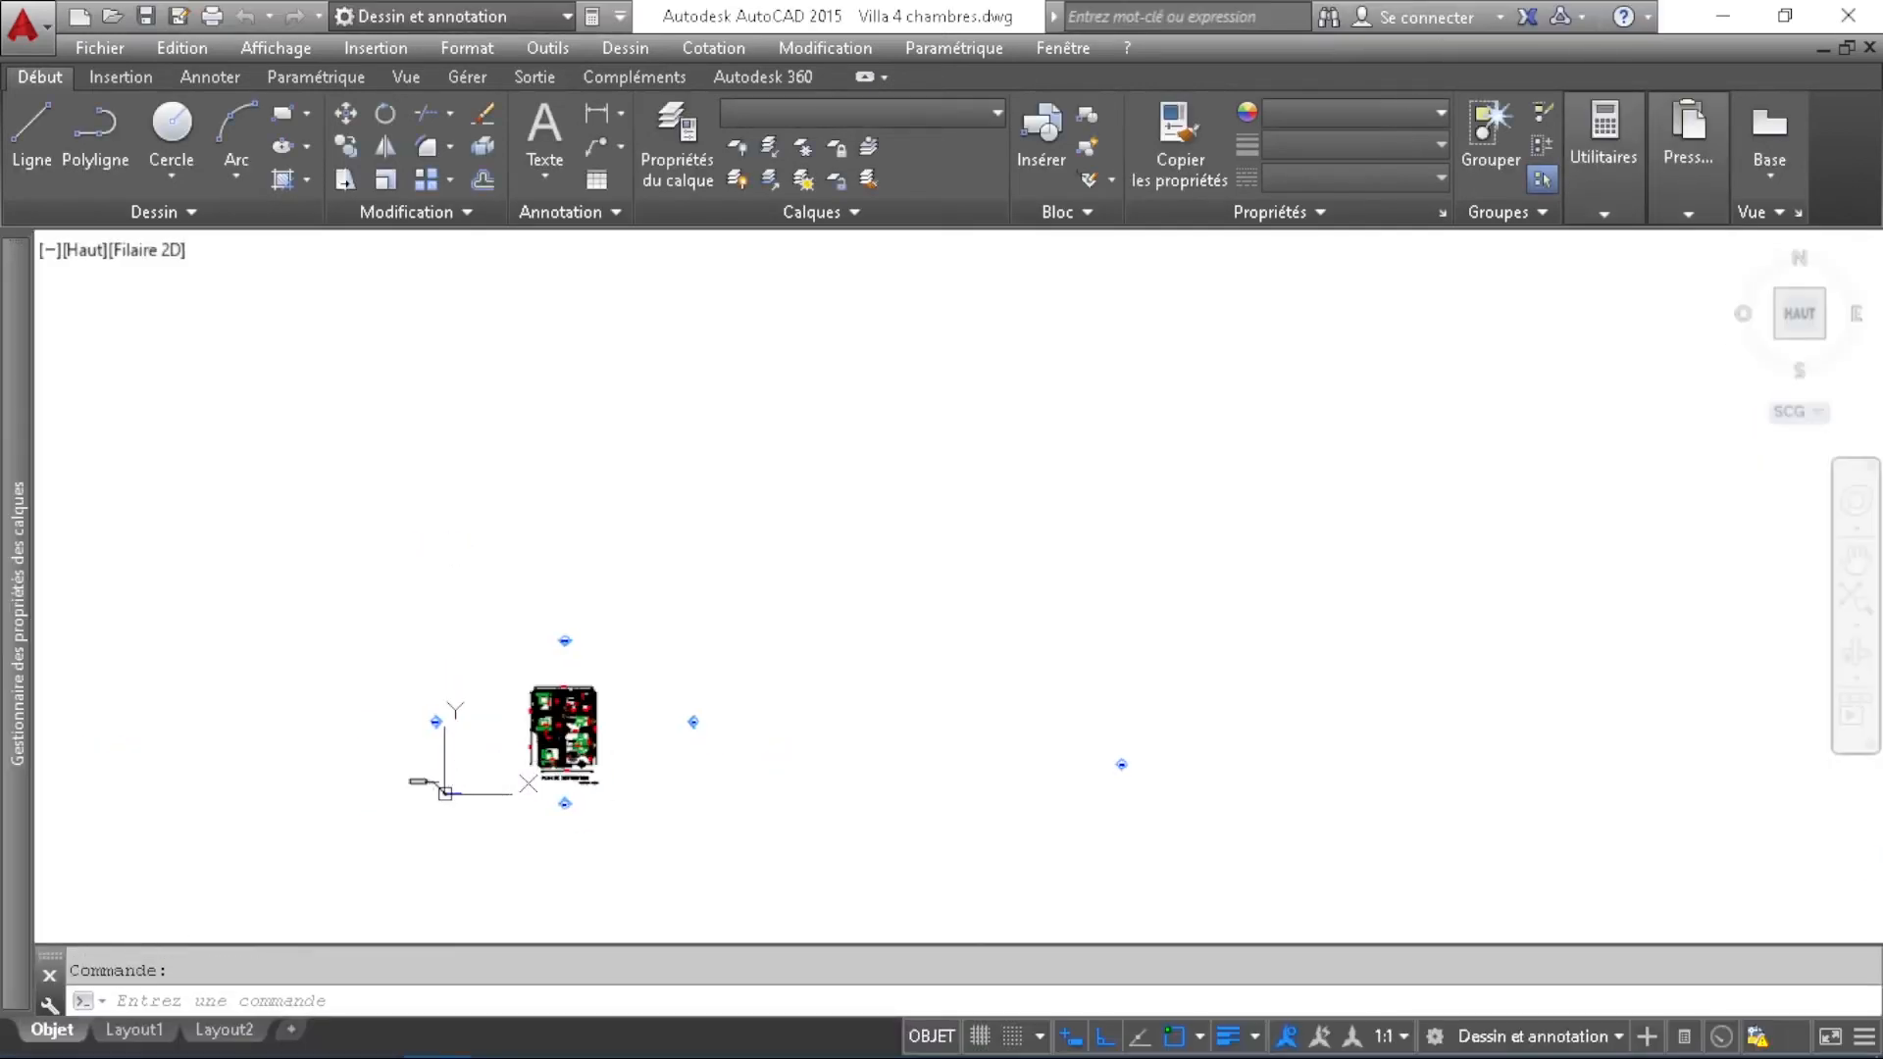
# Turn off the lineweight display and check the wall outlines and hatching of the villa plan.
pyautogui.scroll(8, 520, 775)
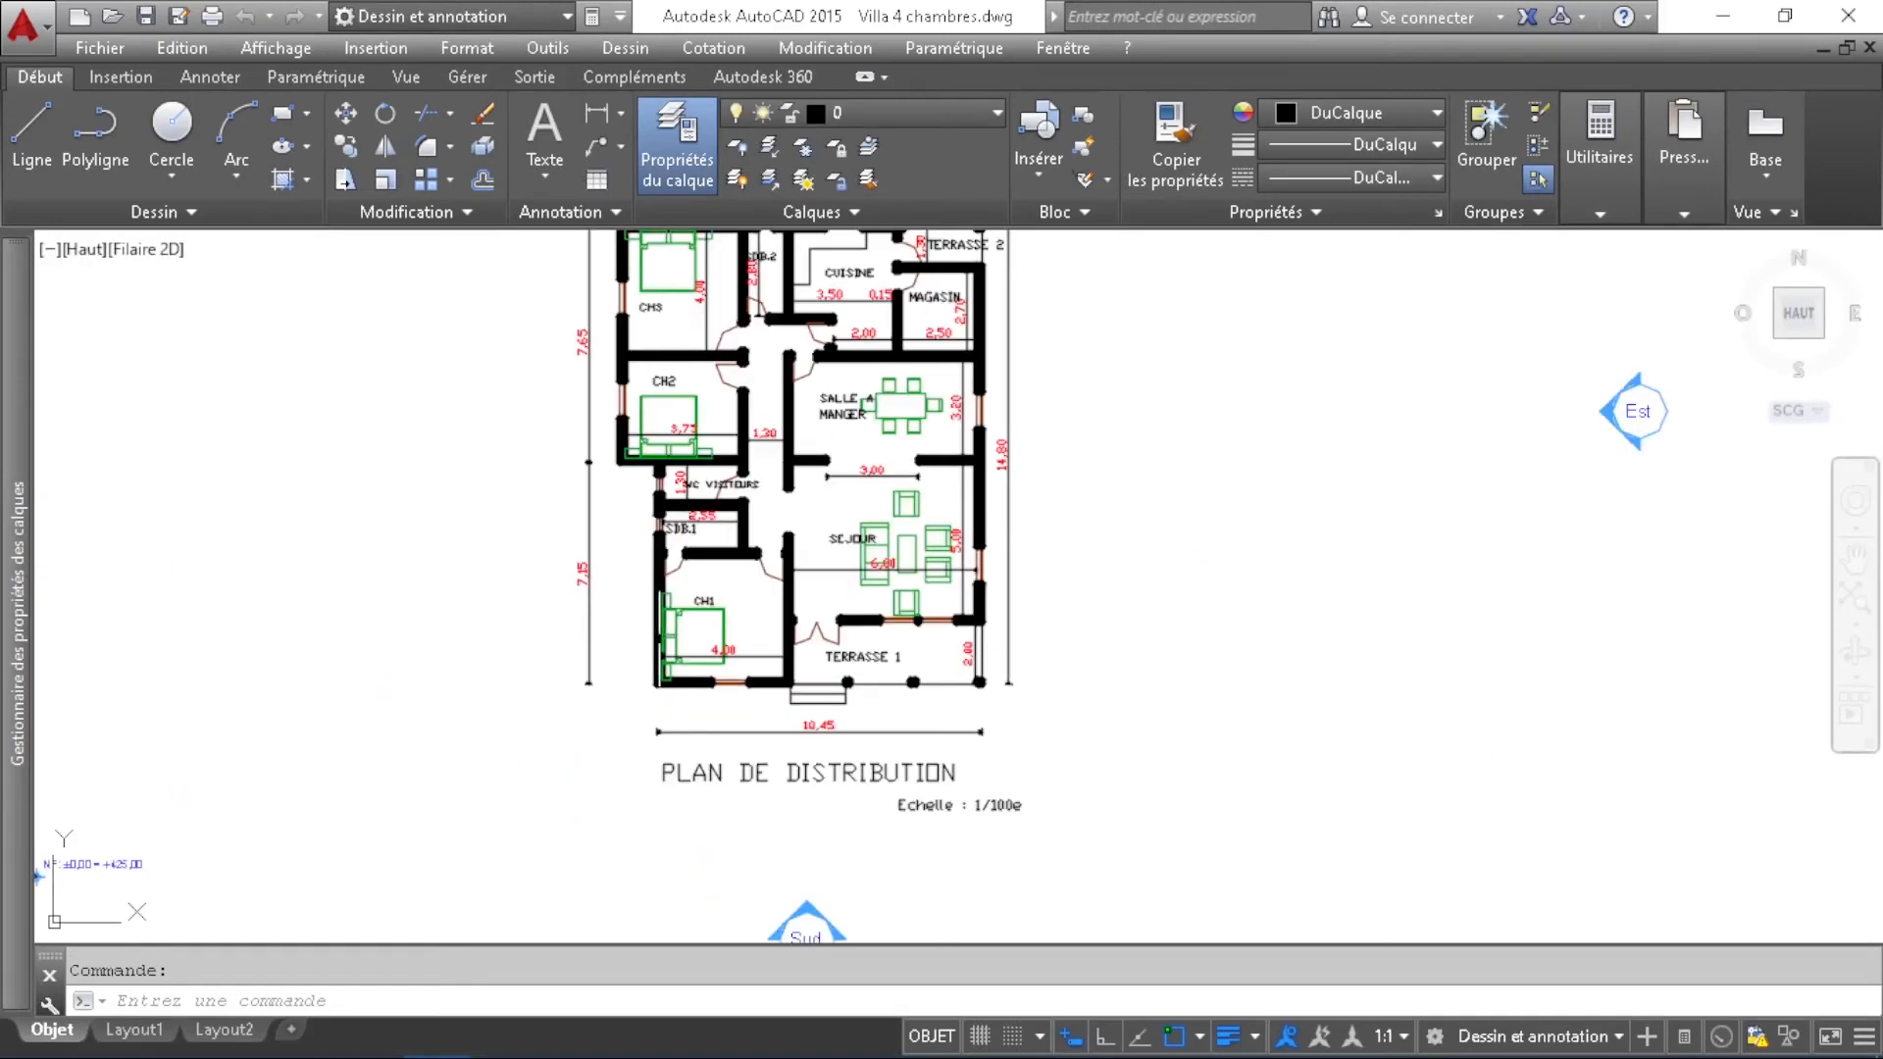
pyautogui.click(1230, 1036)
pyautogui.scroll(8, 874, 593)
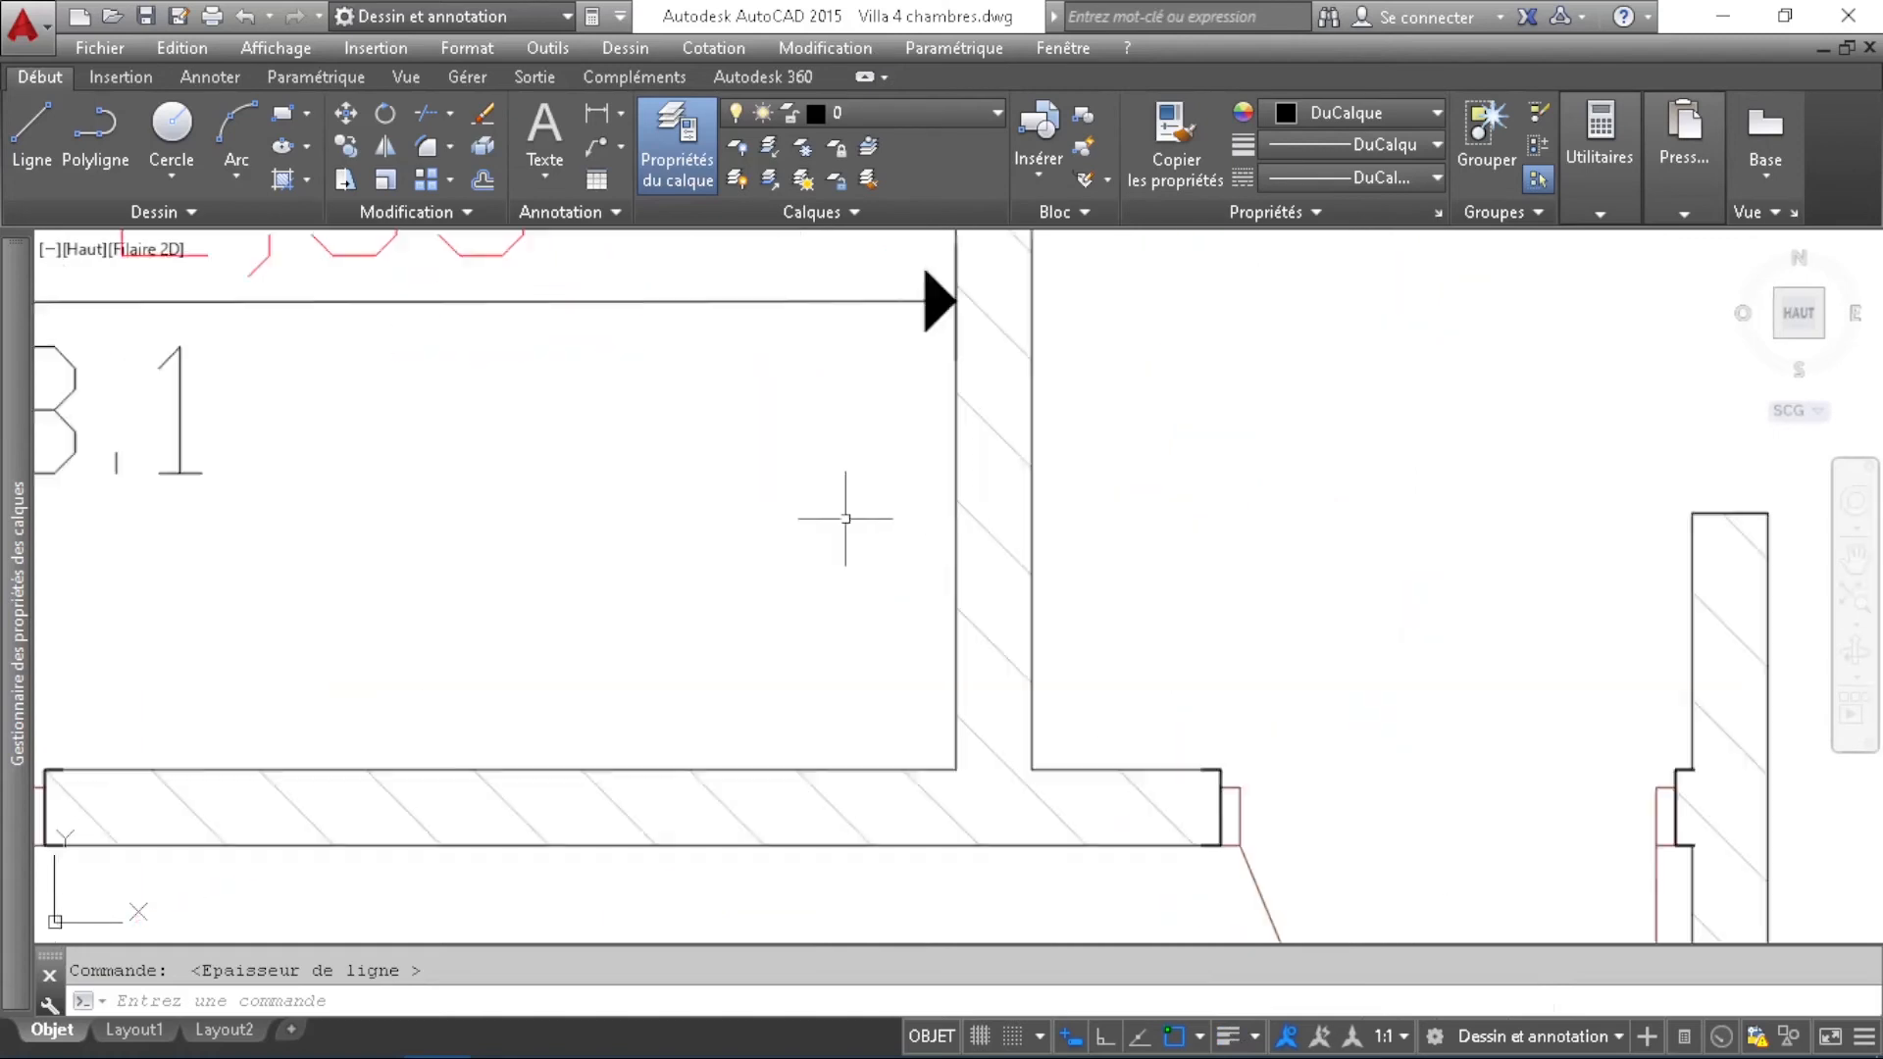
pyautogui.scroll(-6, 844, 520)
pyautogui.scroll(-4, 668, 589)
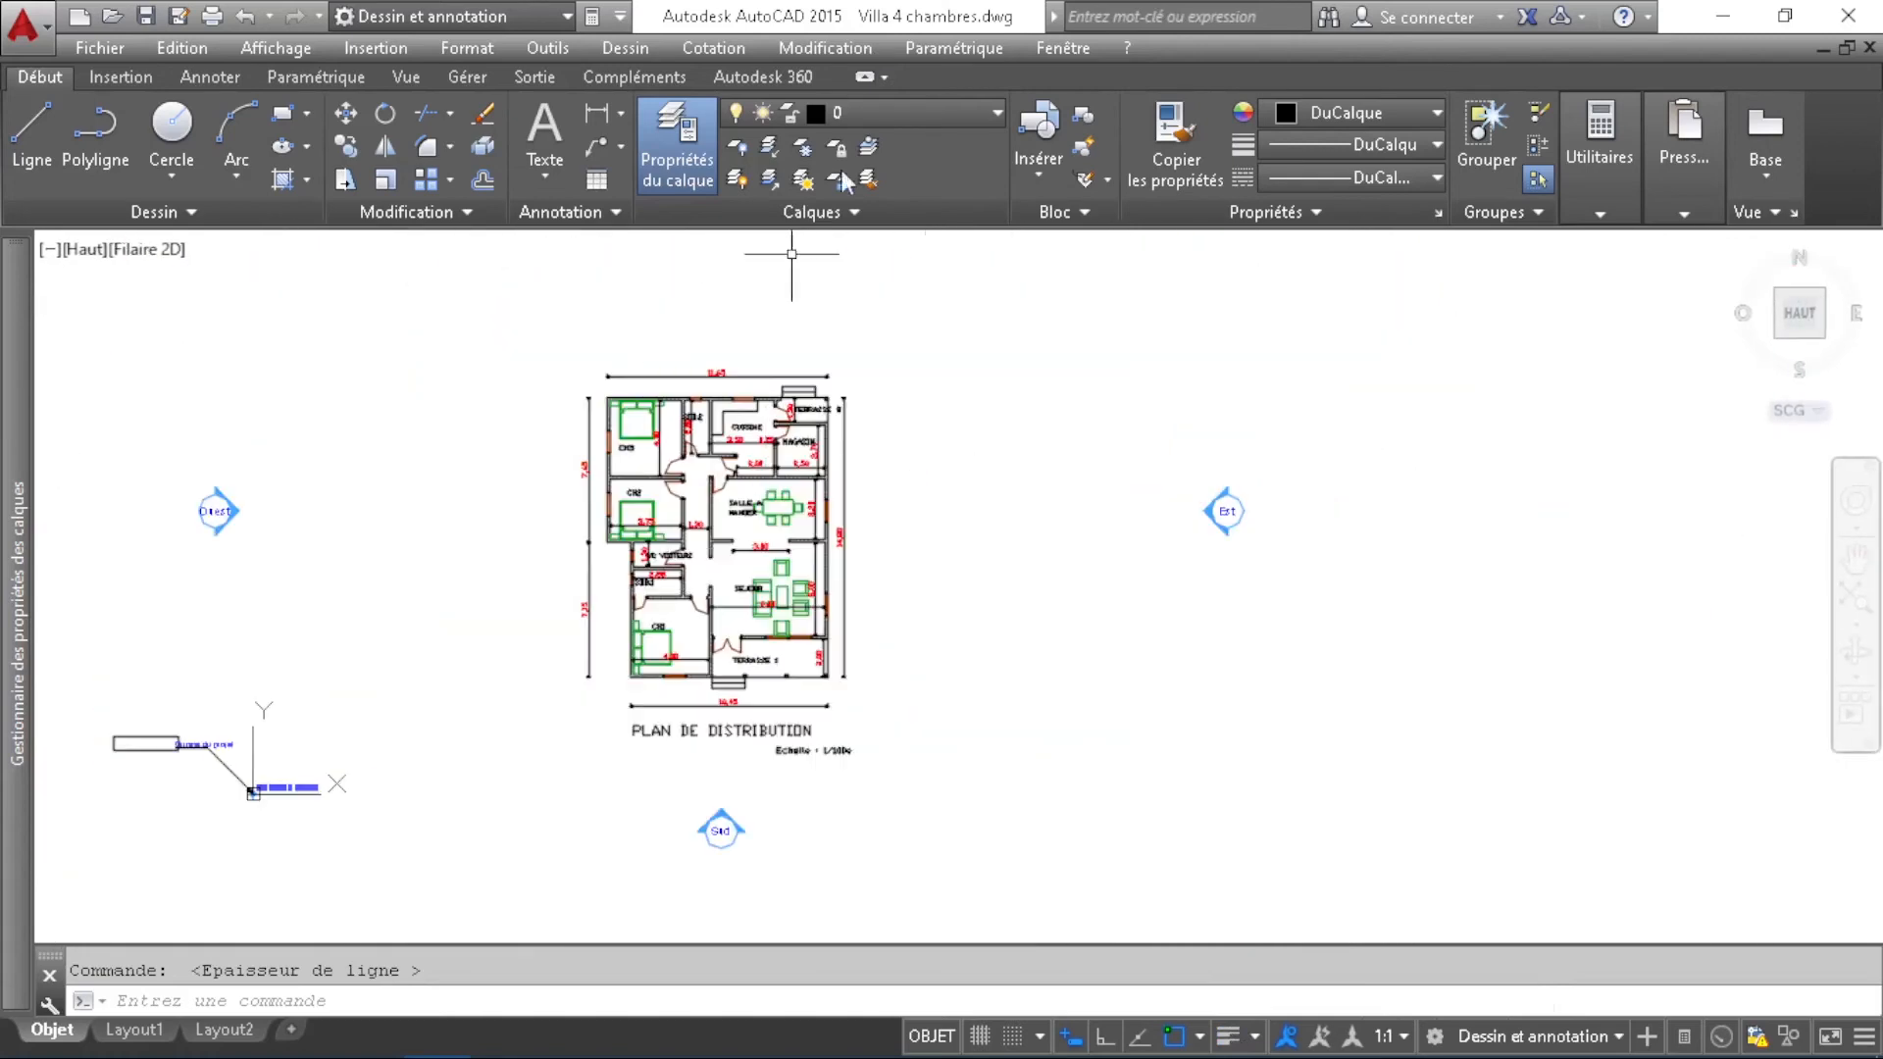
# Review the drawing's layer list and inspect the exported walls, doors and furniture around room CH1.
pyautogui.click(948, 120)
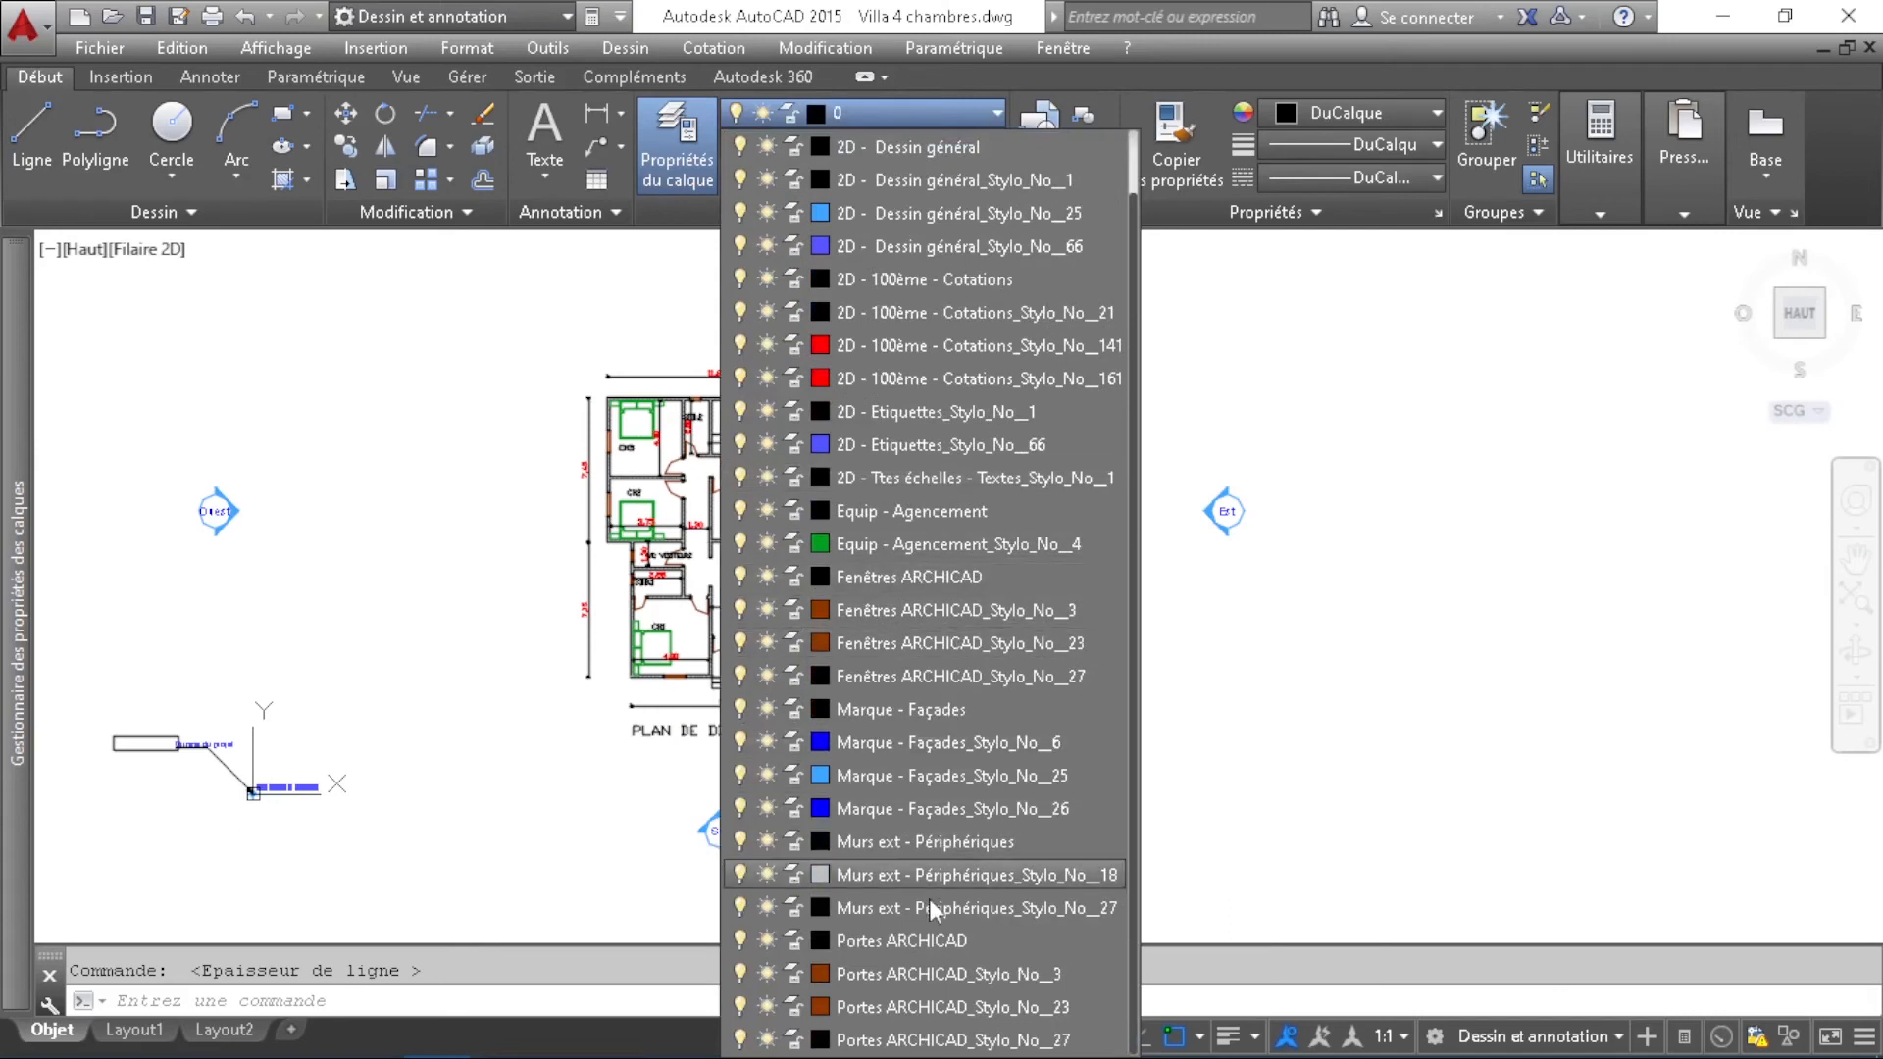
pyautogui.scroll(-1, 932, 608)
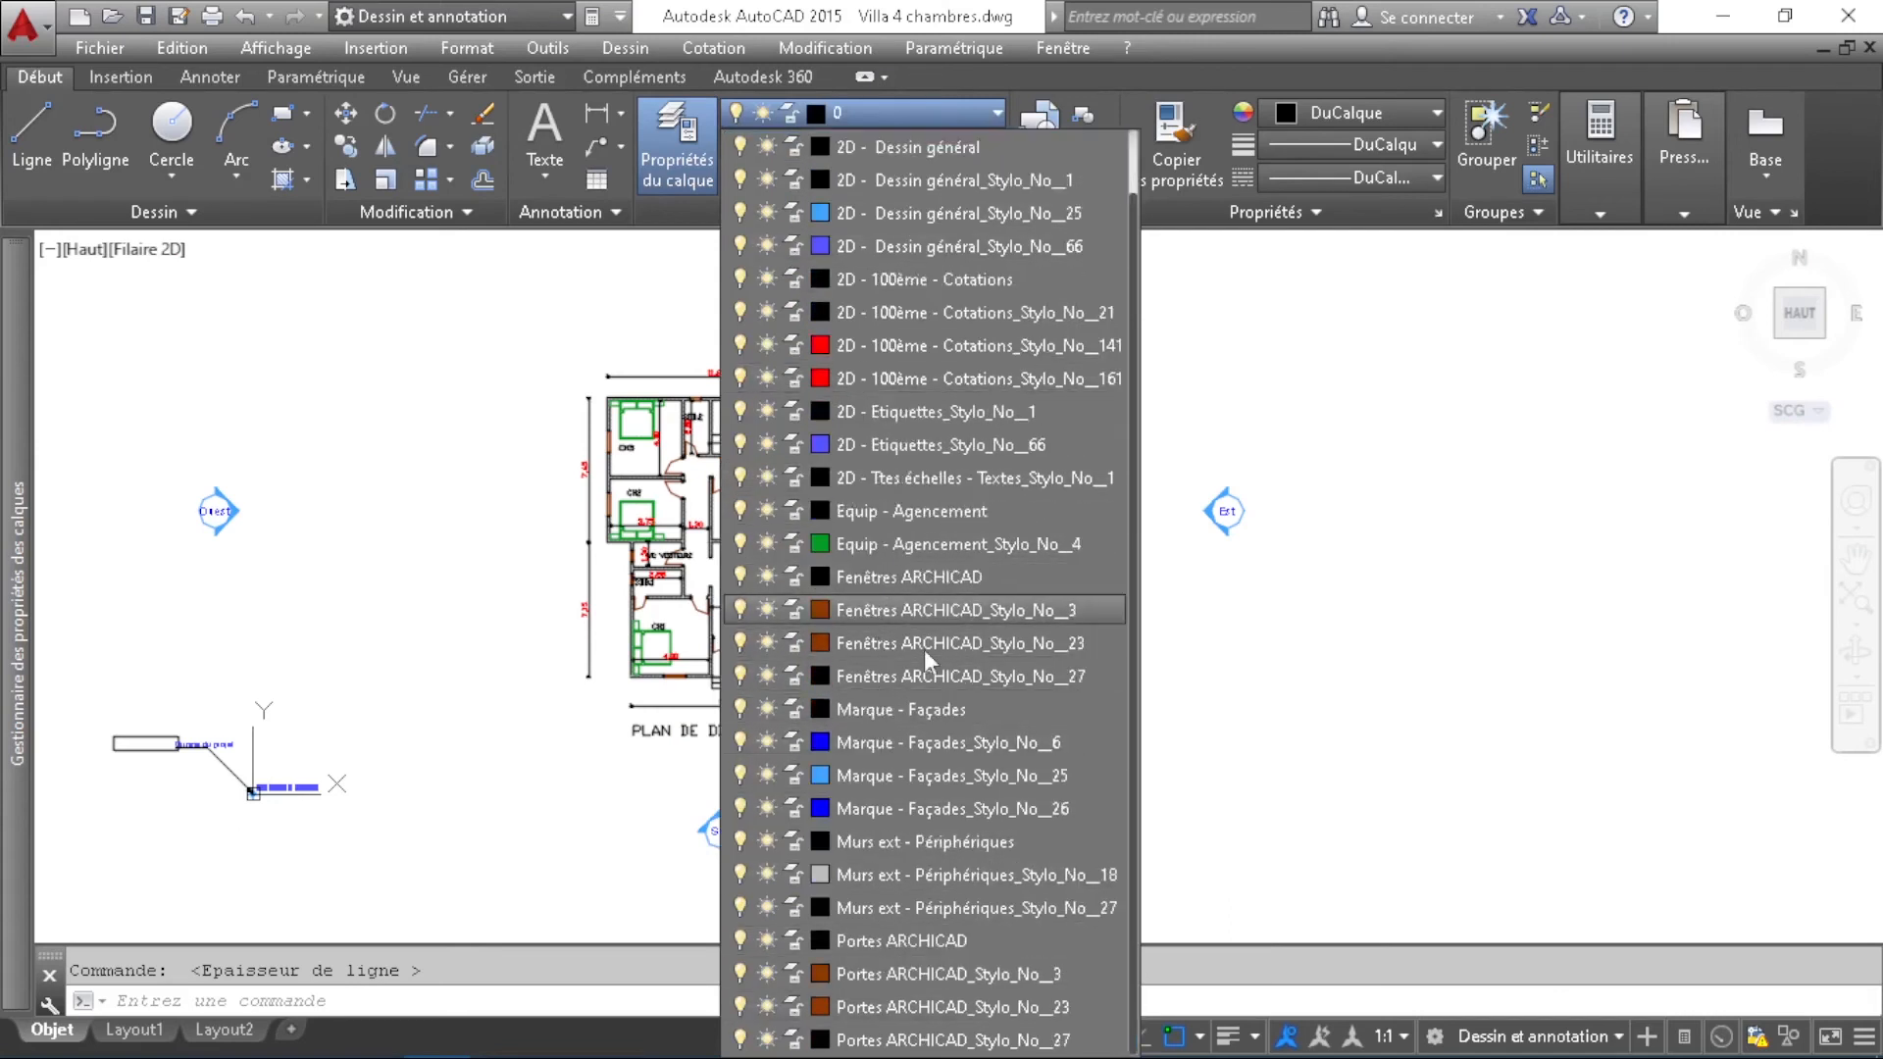
pyautogui.scroll(1, 979, 630)
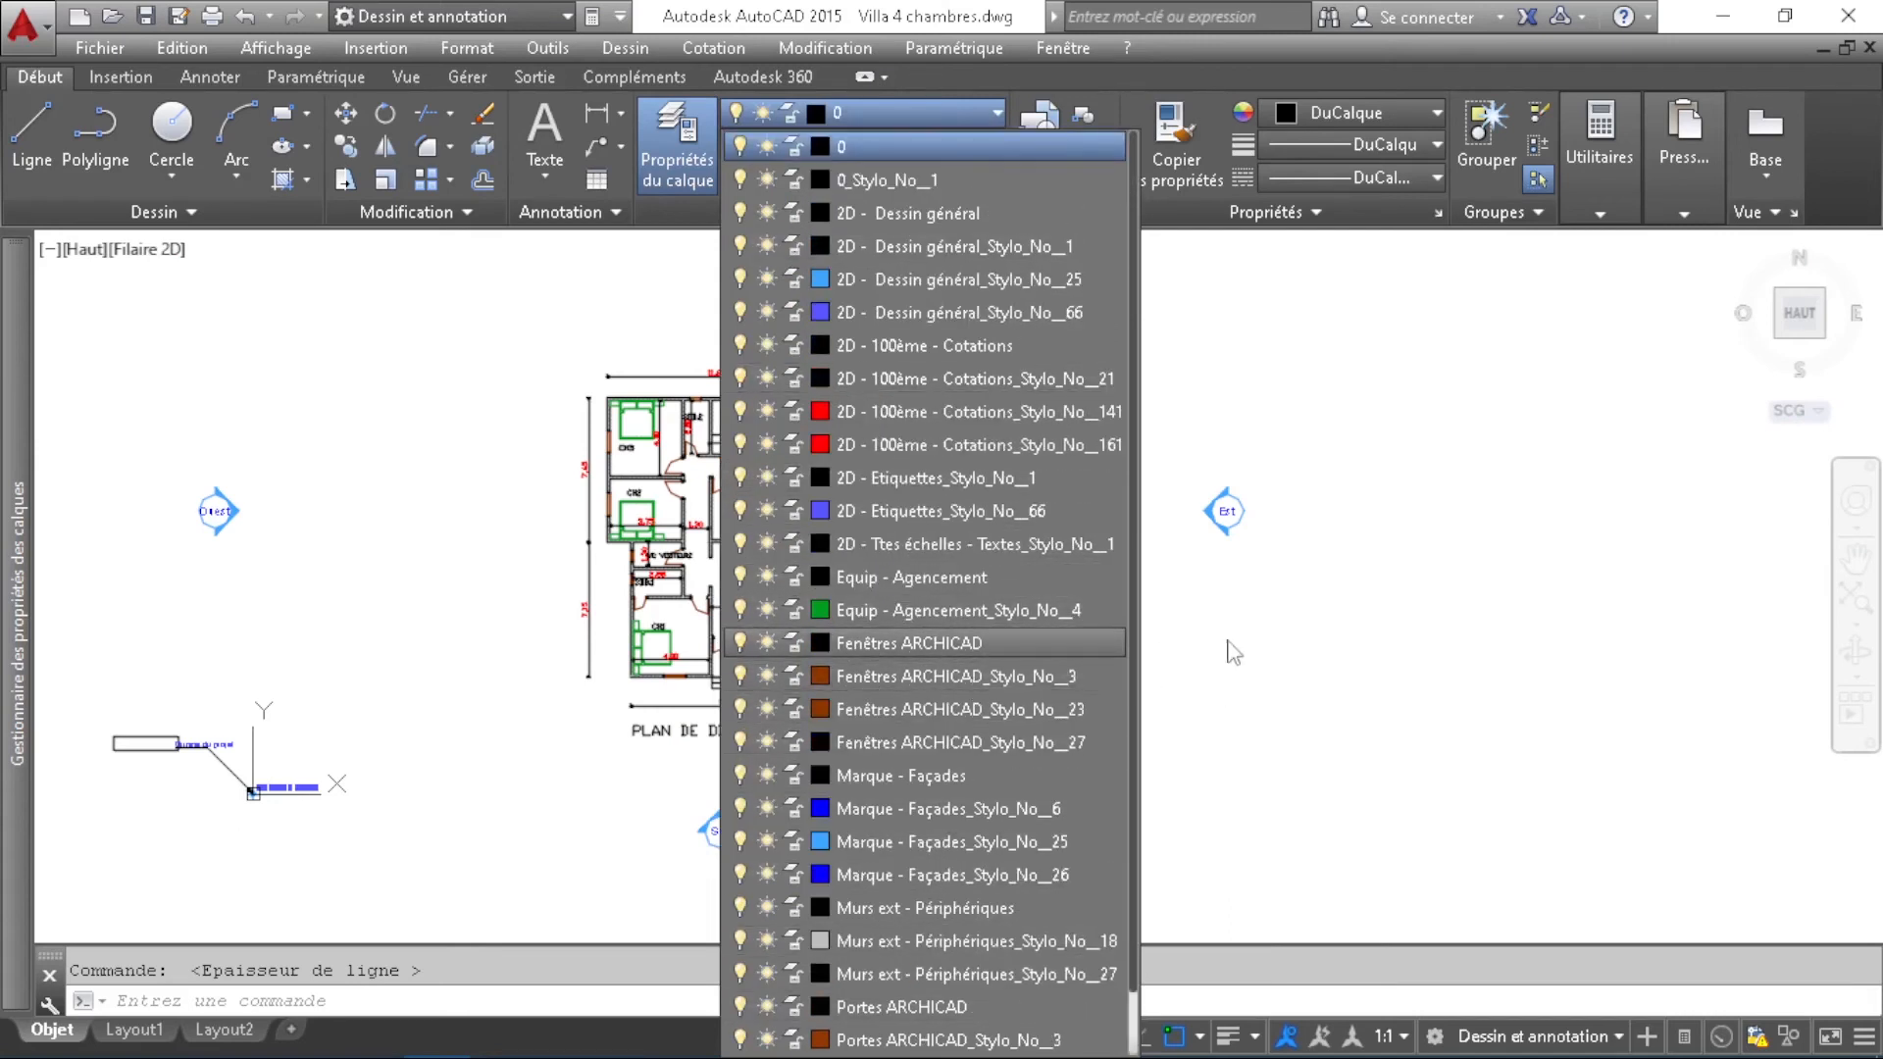
pyautogui.click(1251, 641)
pyautogui.scroll(10, 679, 696)
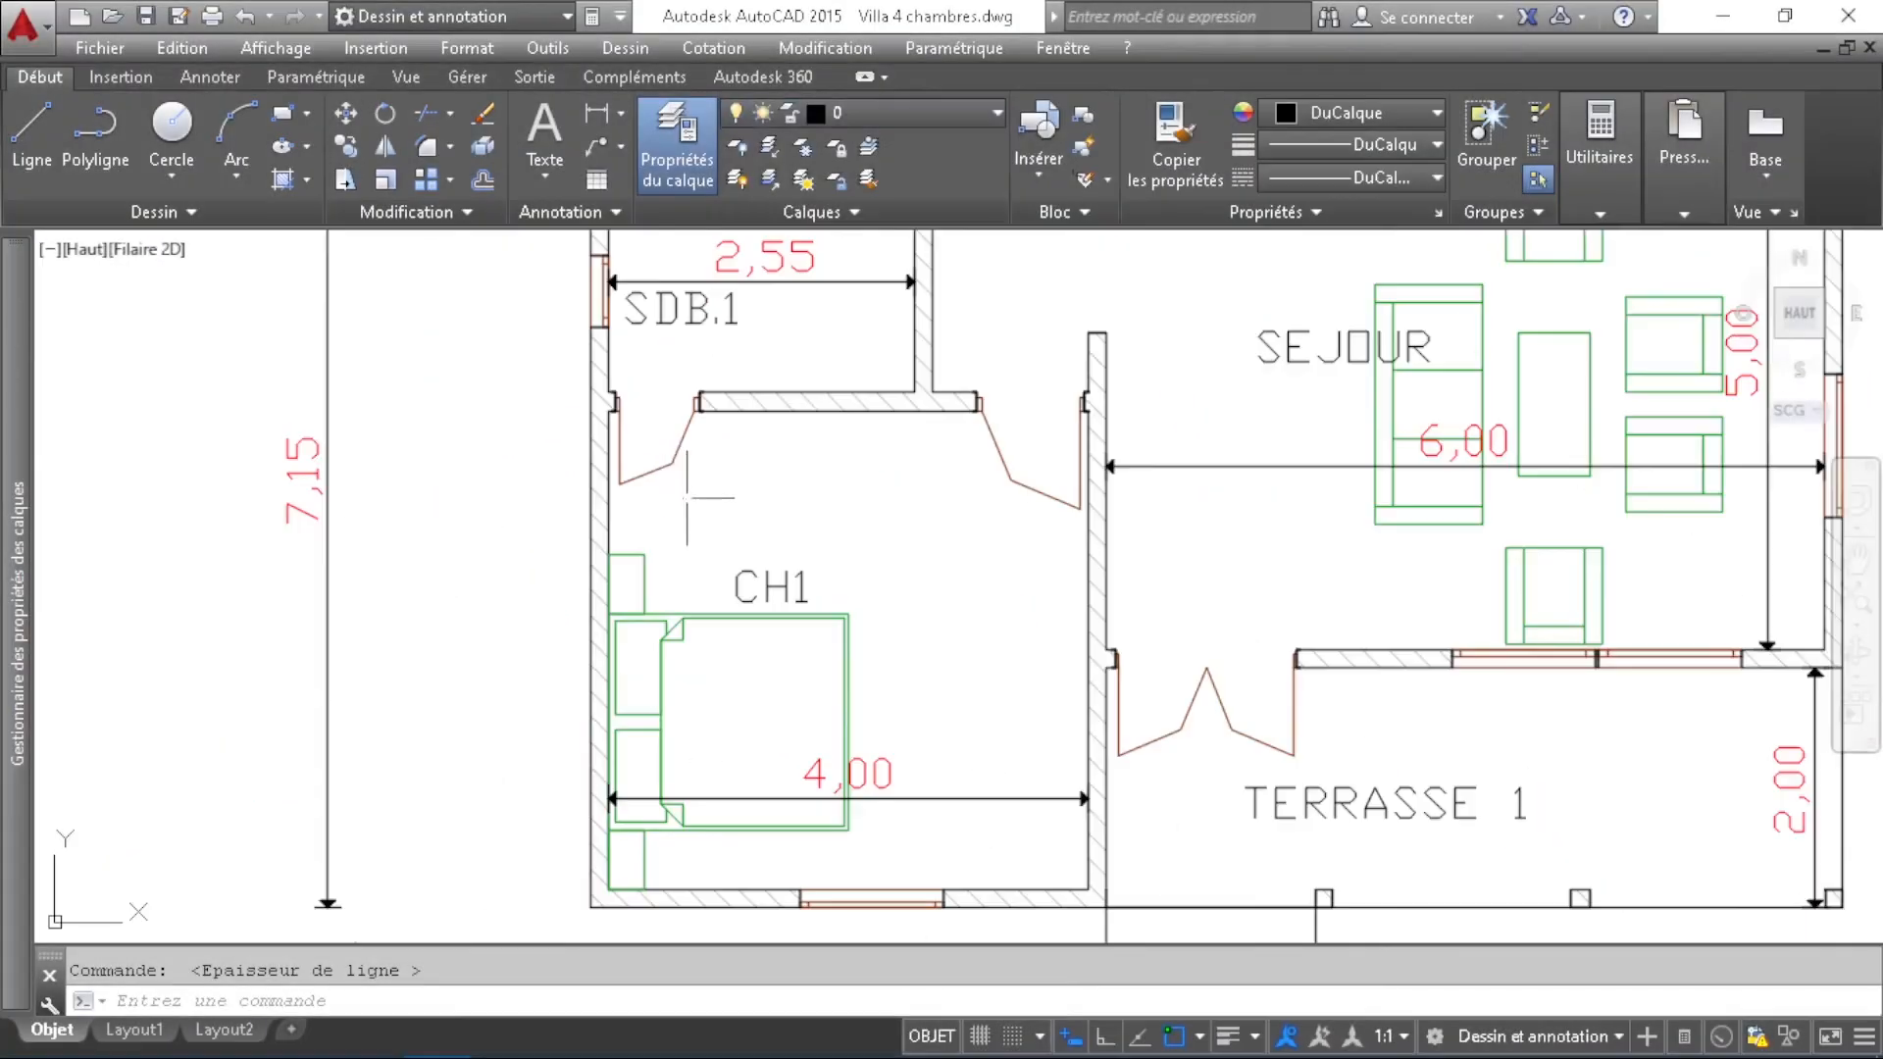
pyautogui.scroll(-10, 686, 497)
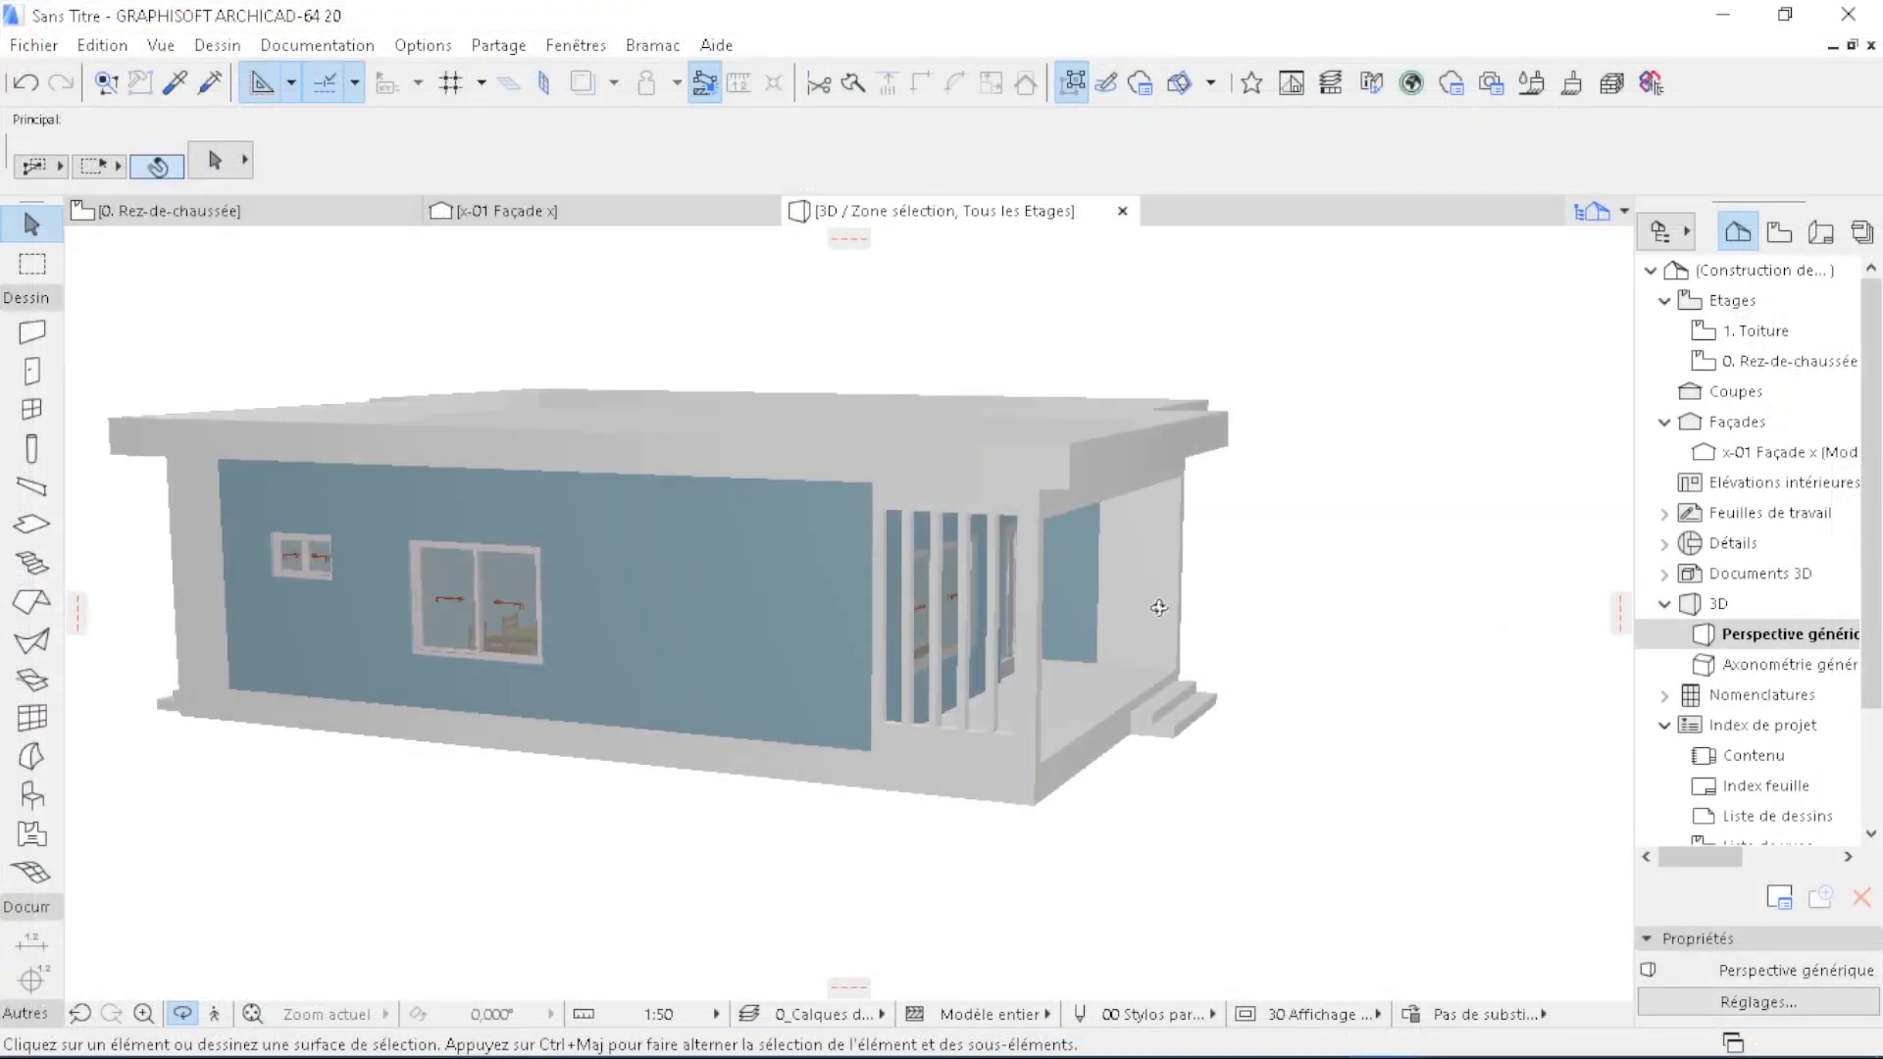
pyautogui.scroll(1, 1238, 552)
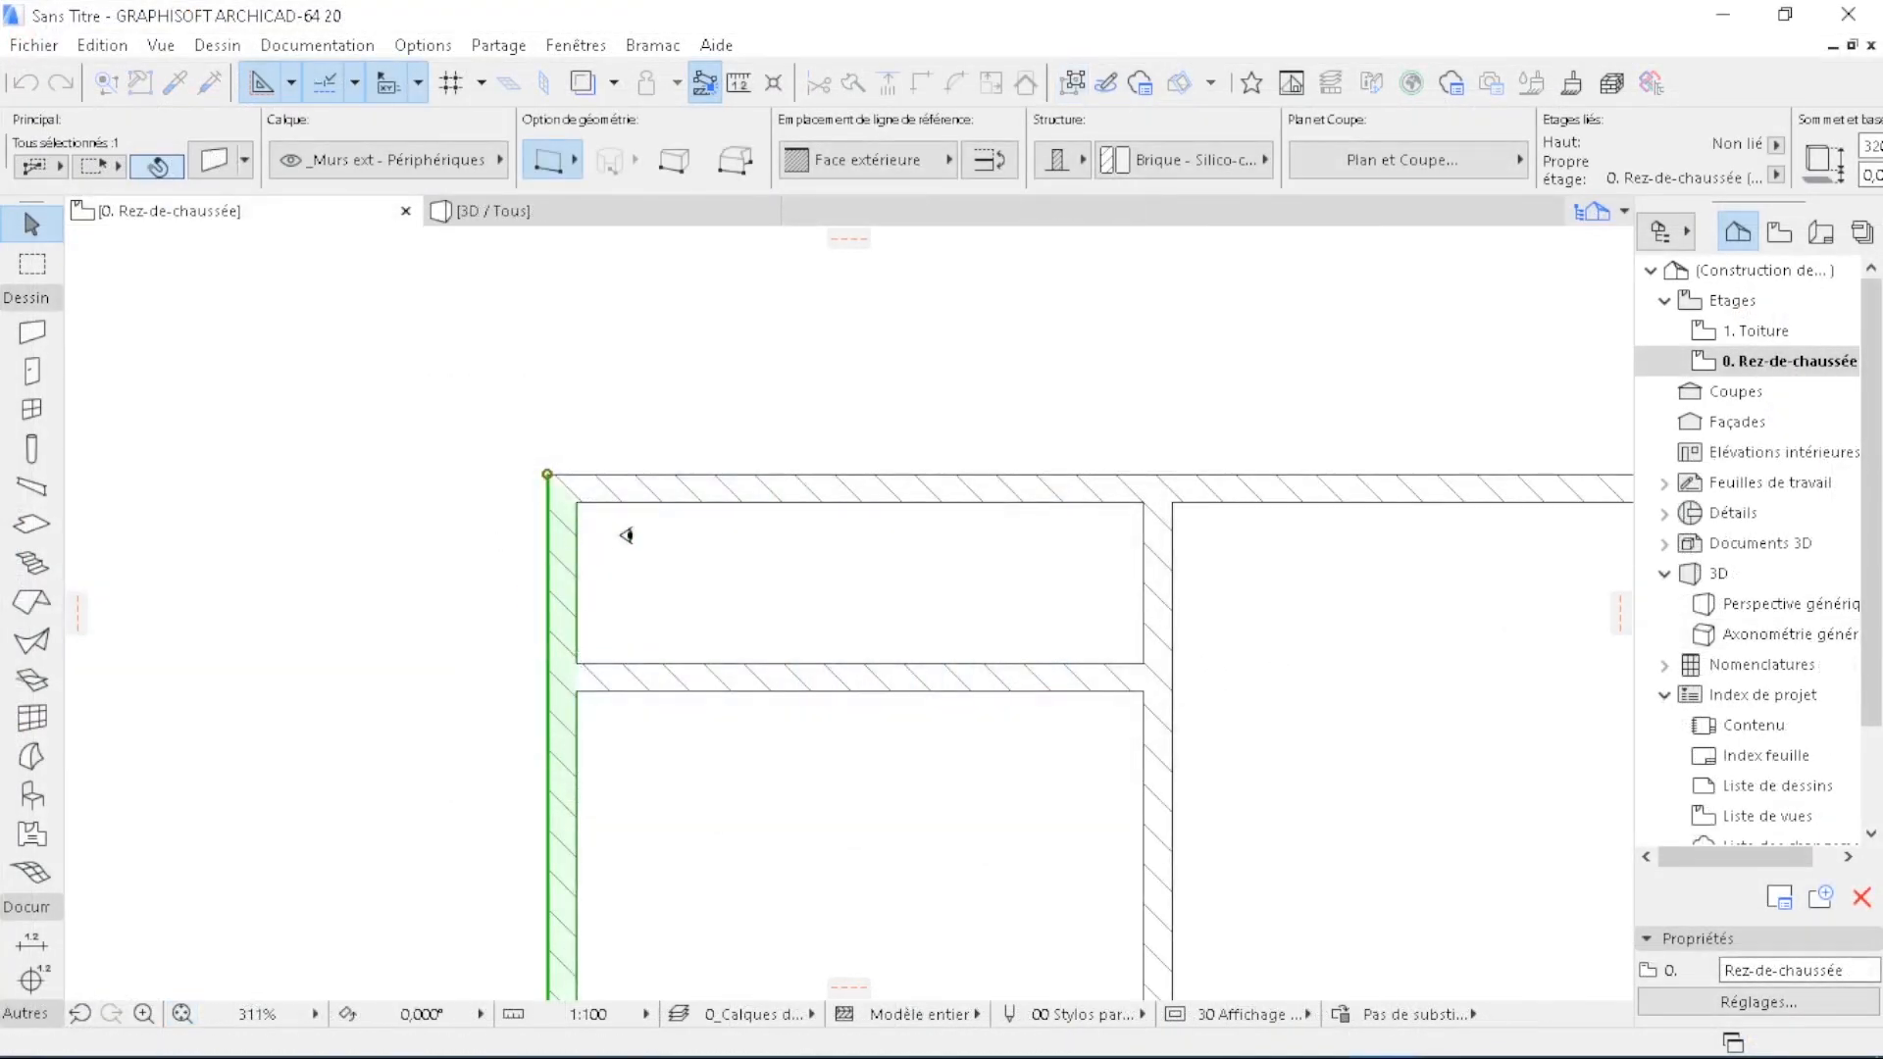
pyautogui.scroll(-5, 676, 359)
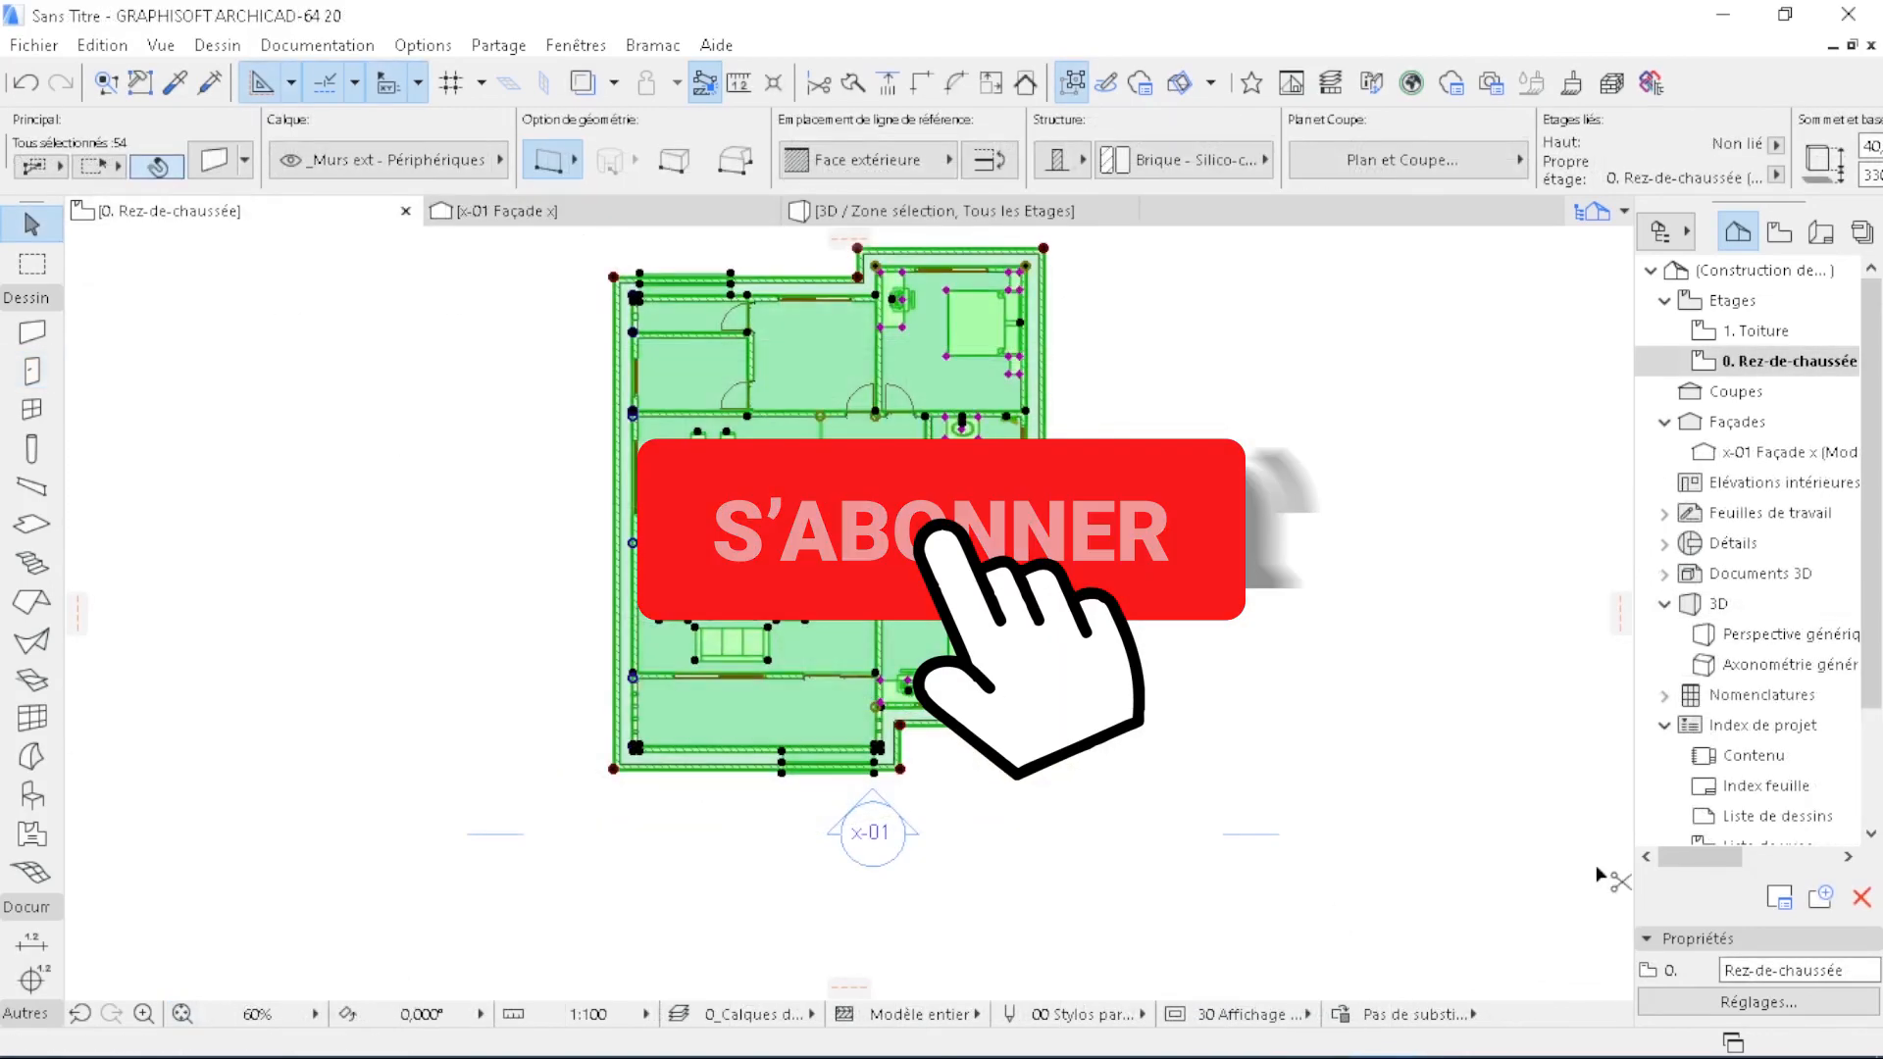
# Start a translated copy of all selected ground-floor elements, using a point inside the plan as reference.
pyautogui.hotkey('ctrl', 'shift', 'd')
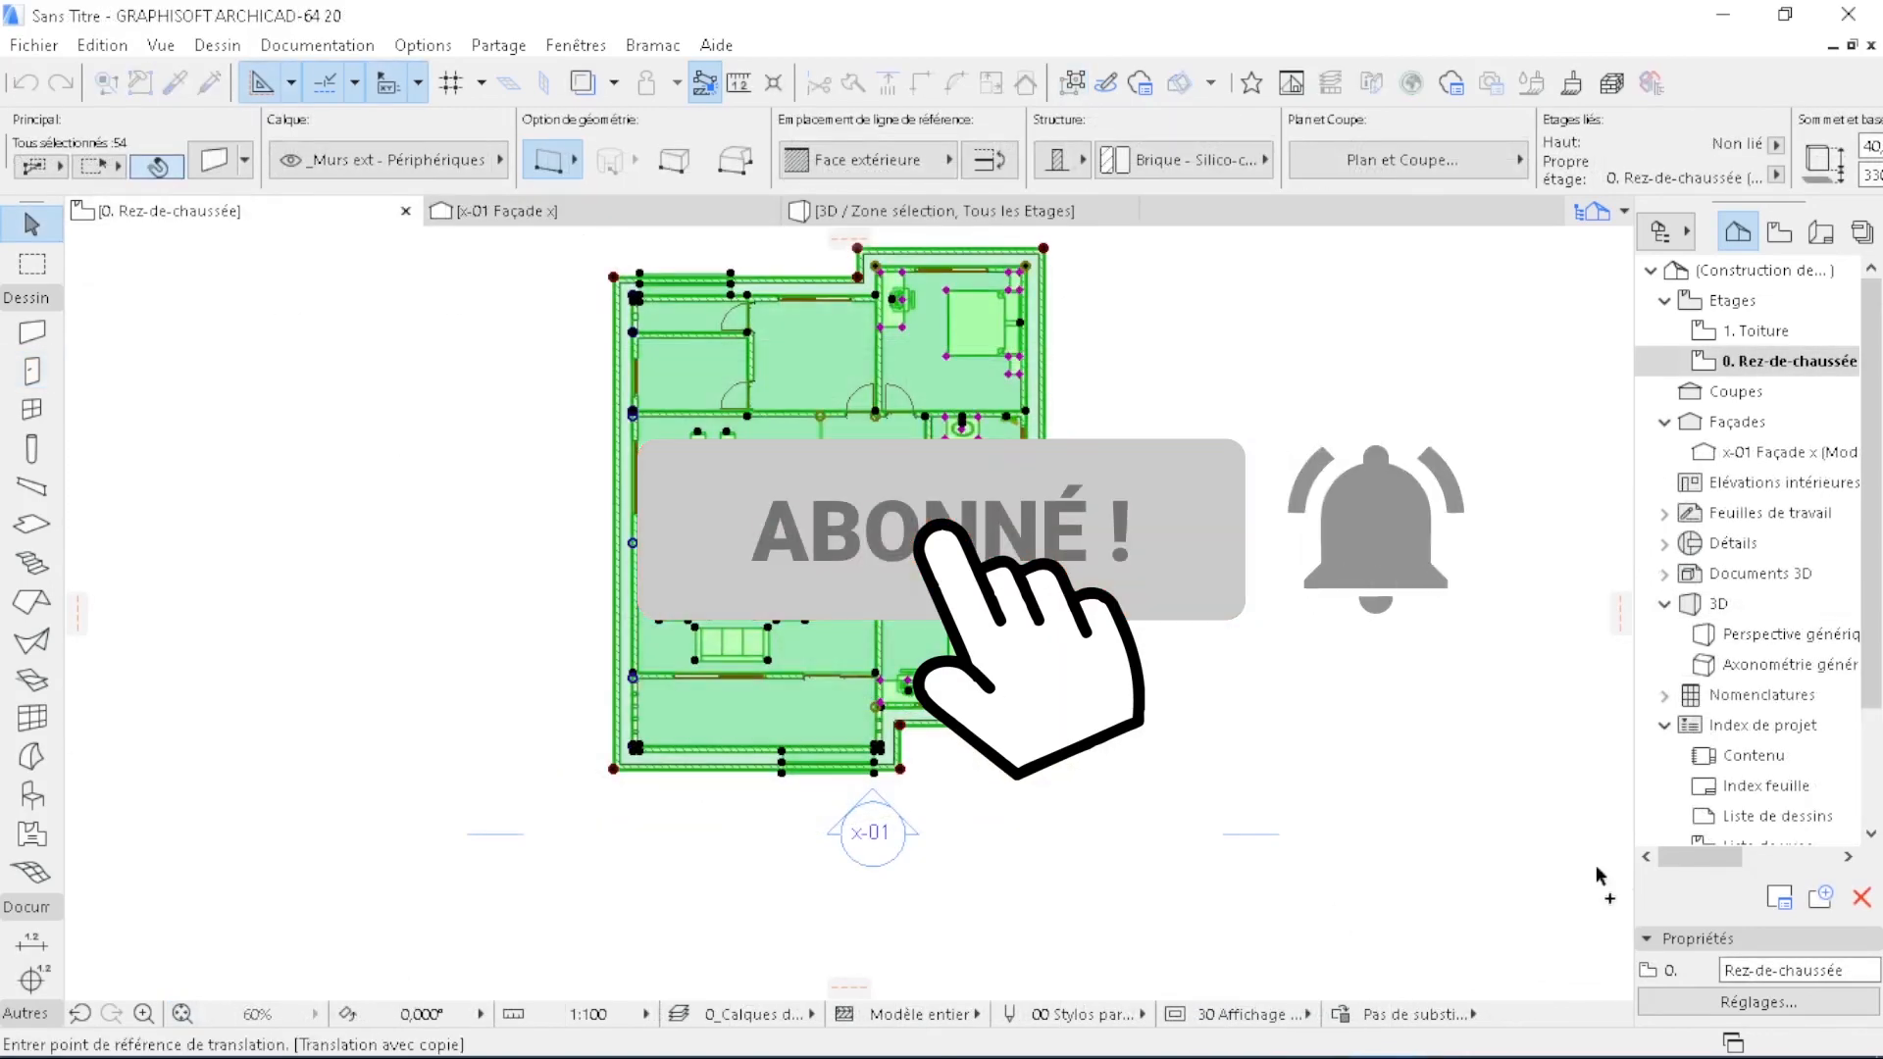
pyautogui.click(836, 570)
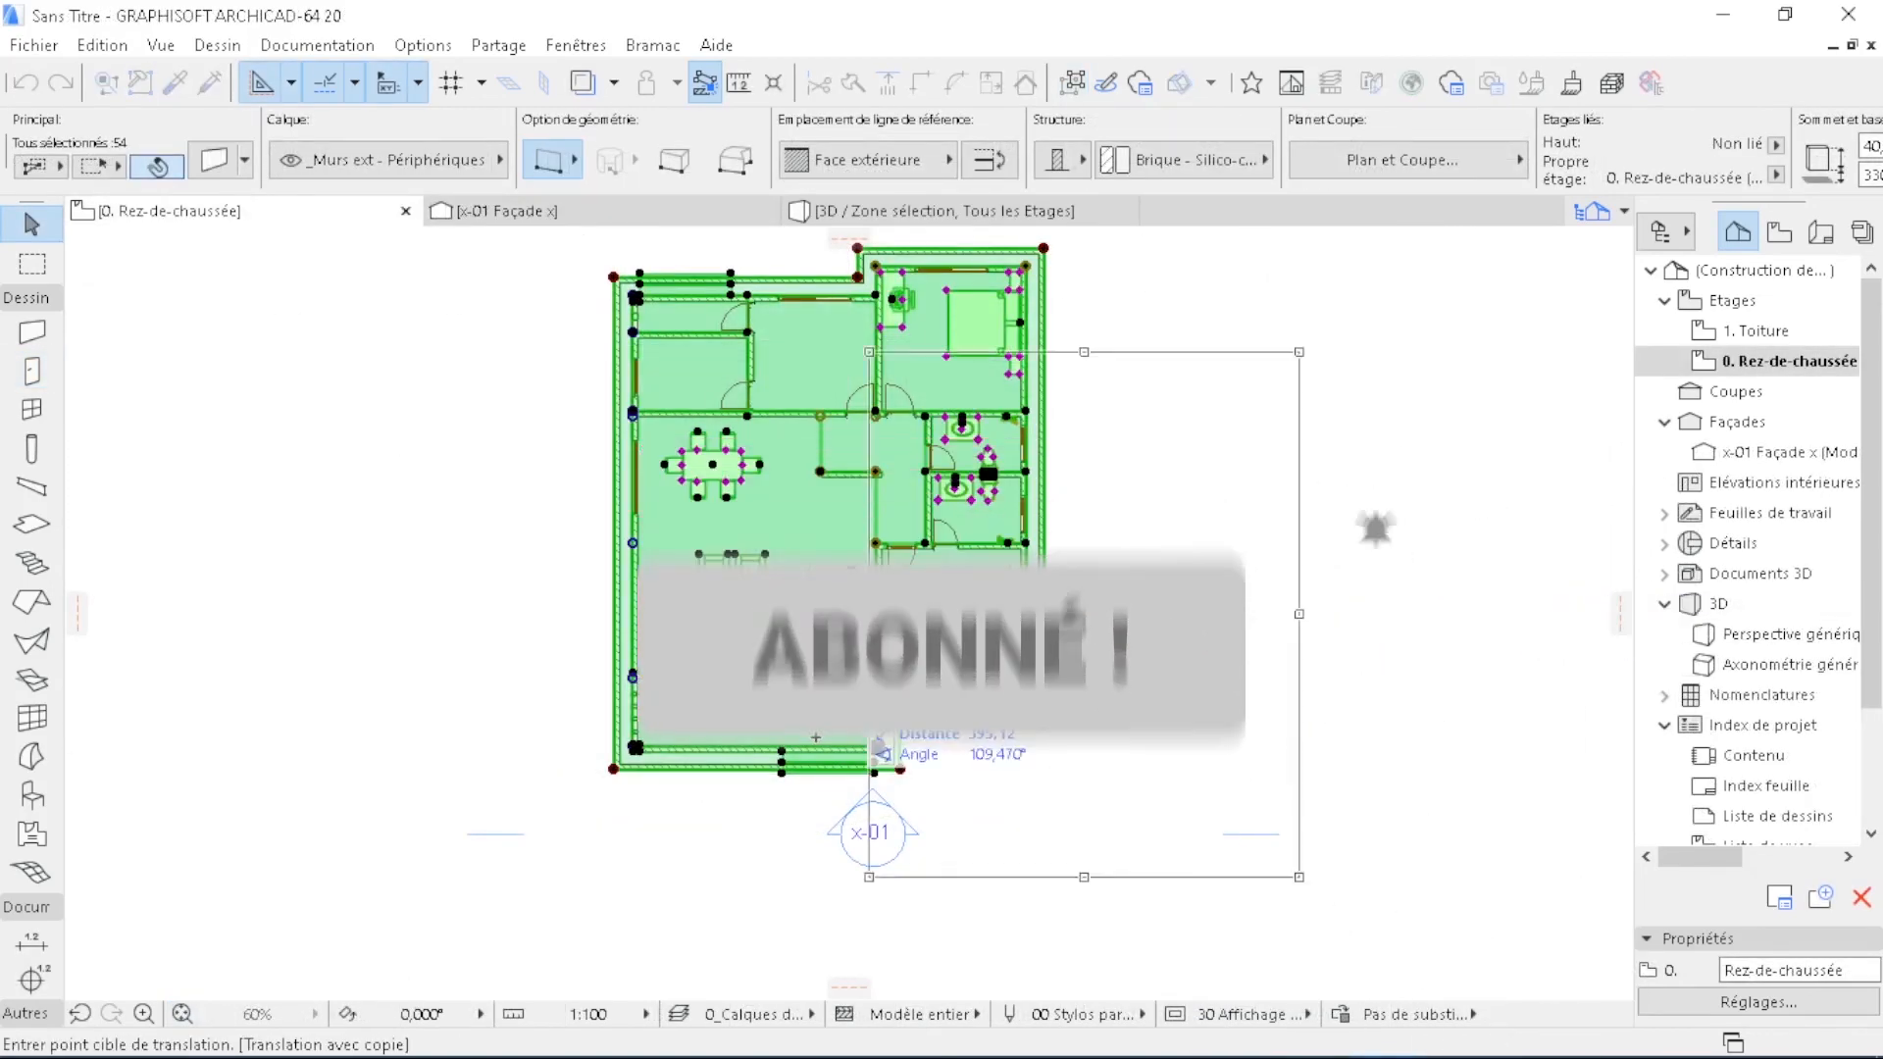
pyautogui.scroll(-3, 1227, 658)
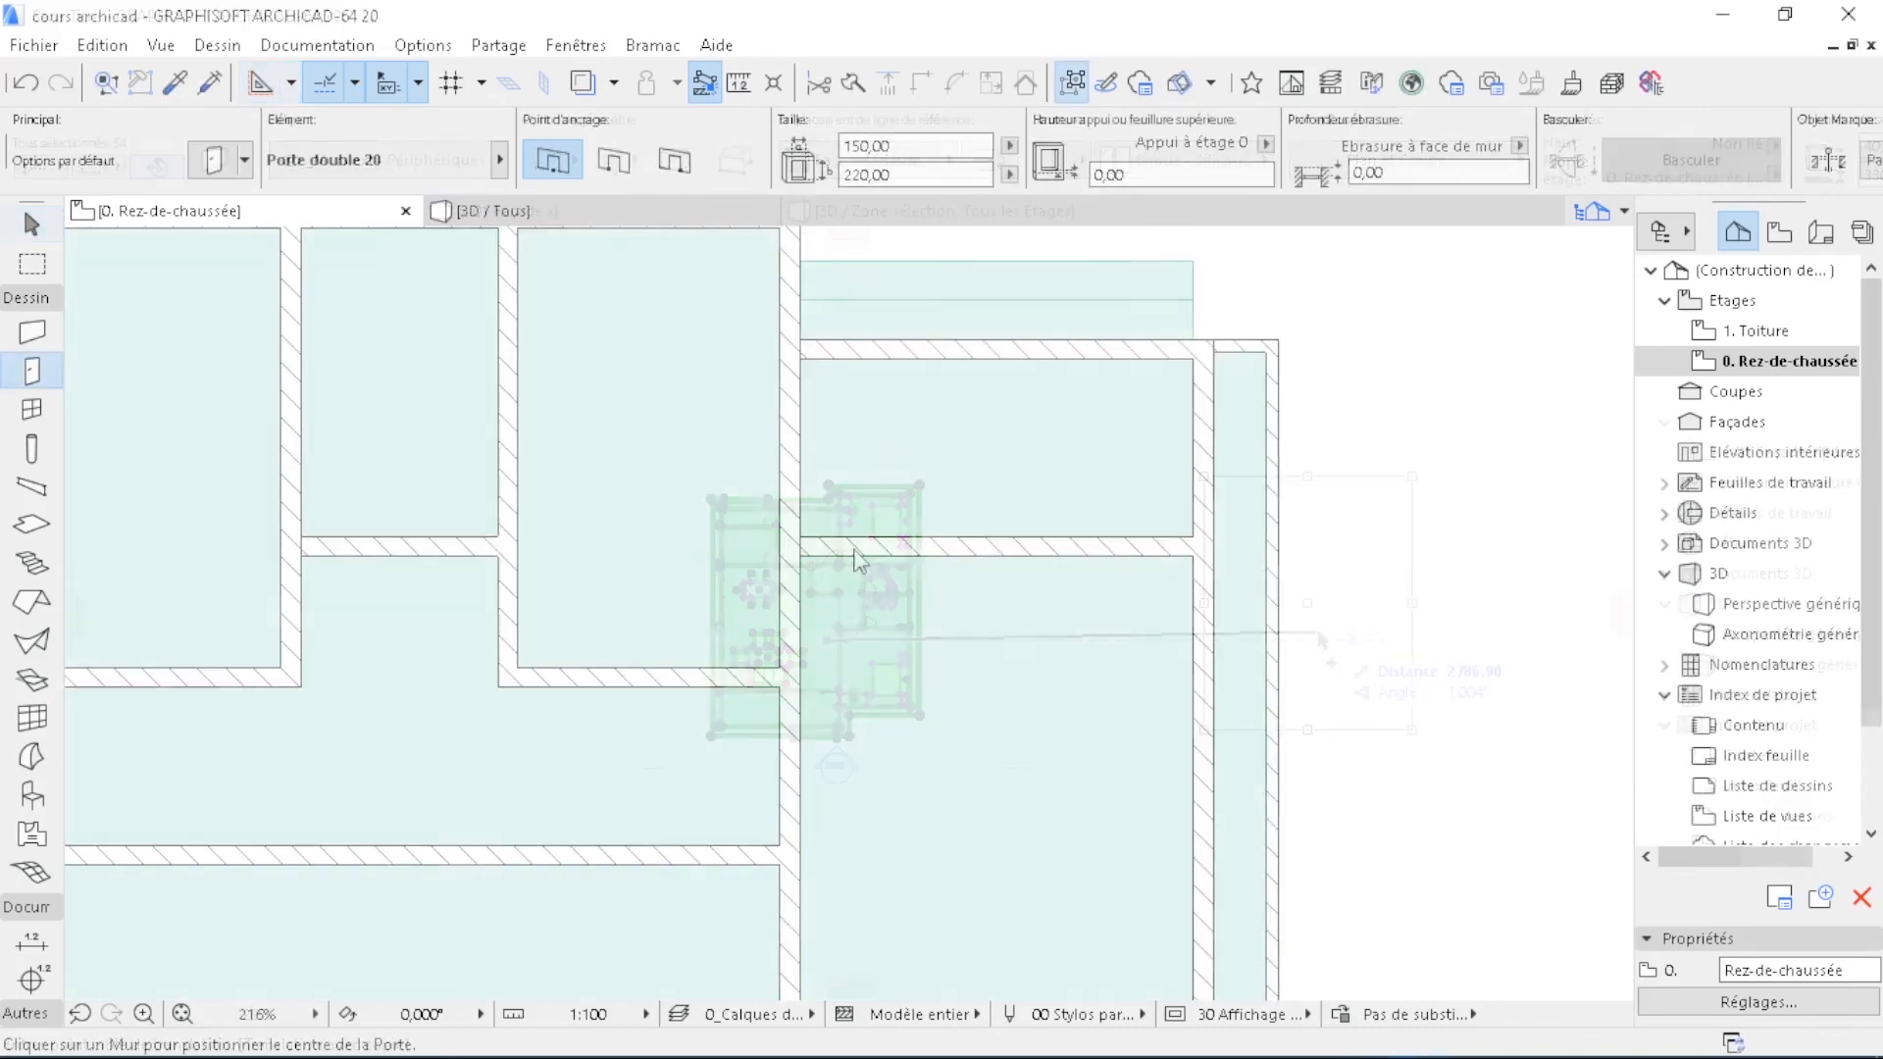
# Copy the selected Colonne dorique 2 20 column from its right edge midpoint to the wall corner beside the double door.
pyautogui.scroll(3, 844, 542)
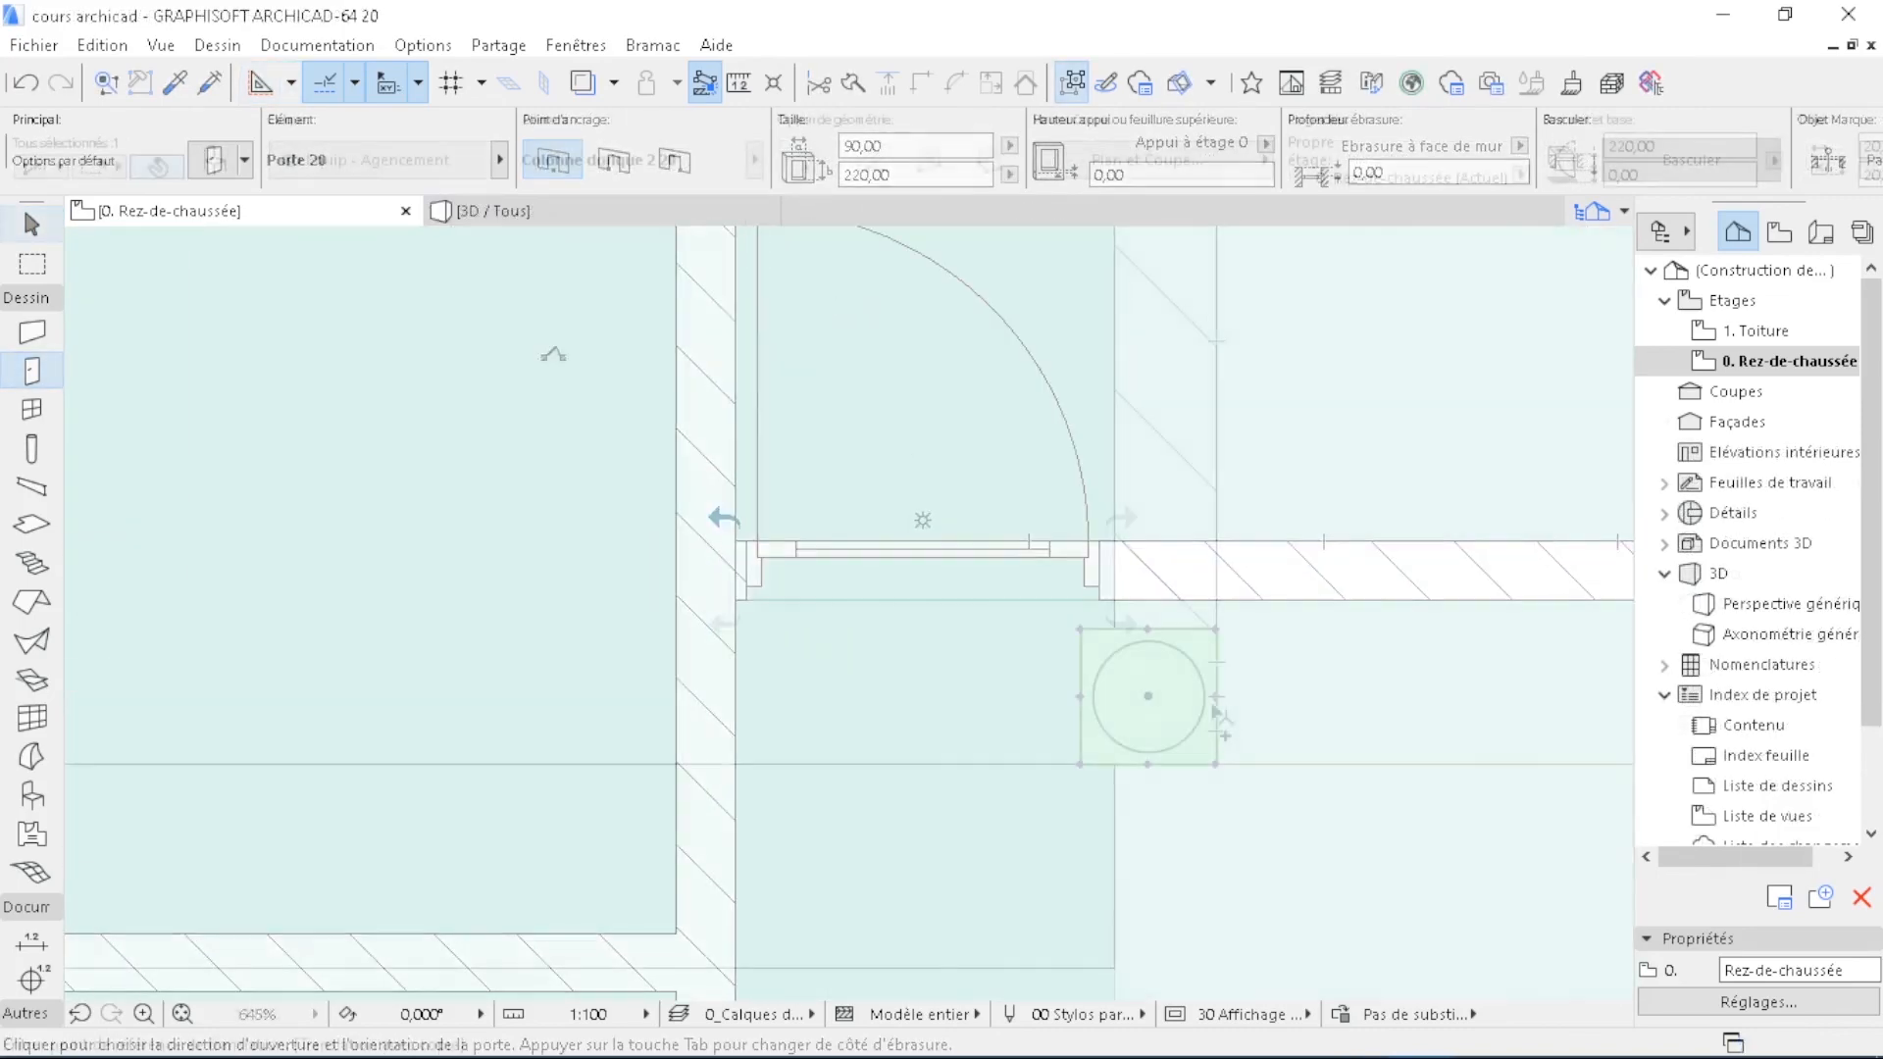
pyautogui.scroll(3, 1219, 704)
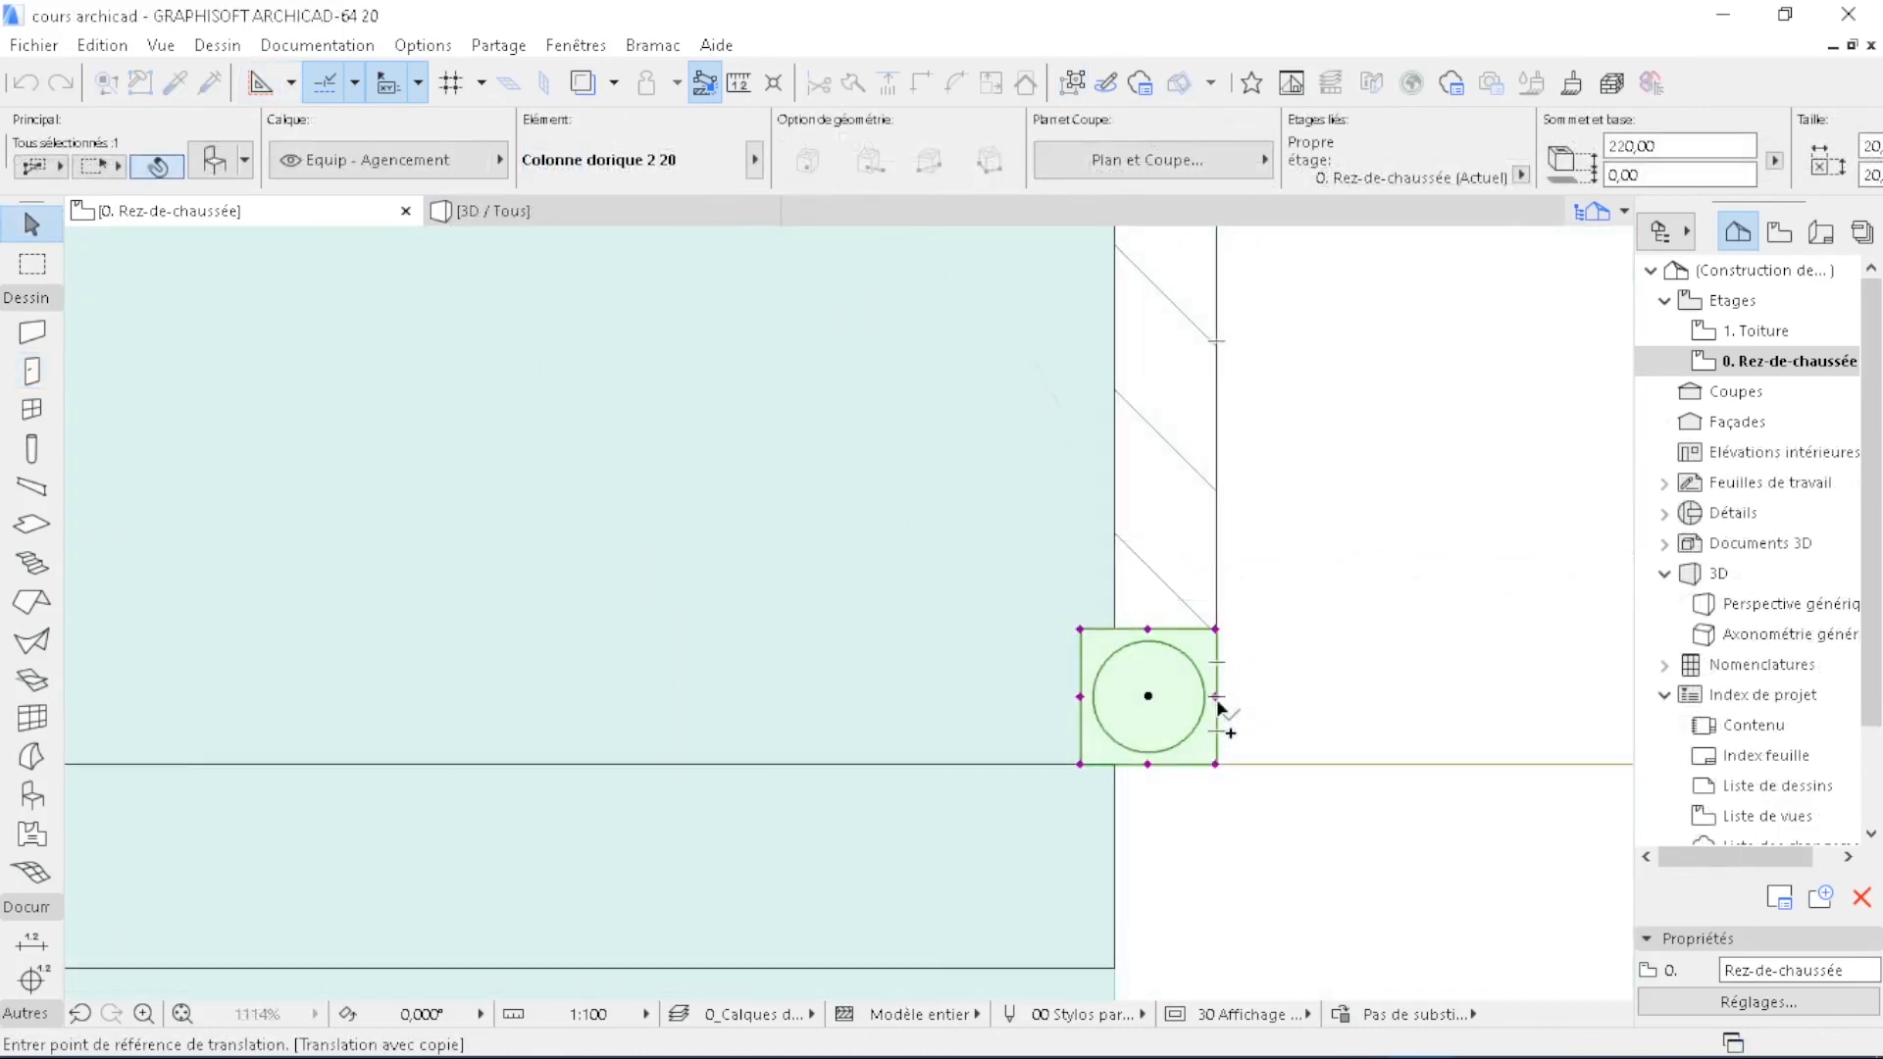
pyautogui.click(1219, 704)
pyautogui.scroll(-5, 1120, 862)
pyautogui.scroll(1, 1140, 525)
pyautogui.scroll(1, 1158, 433)
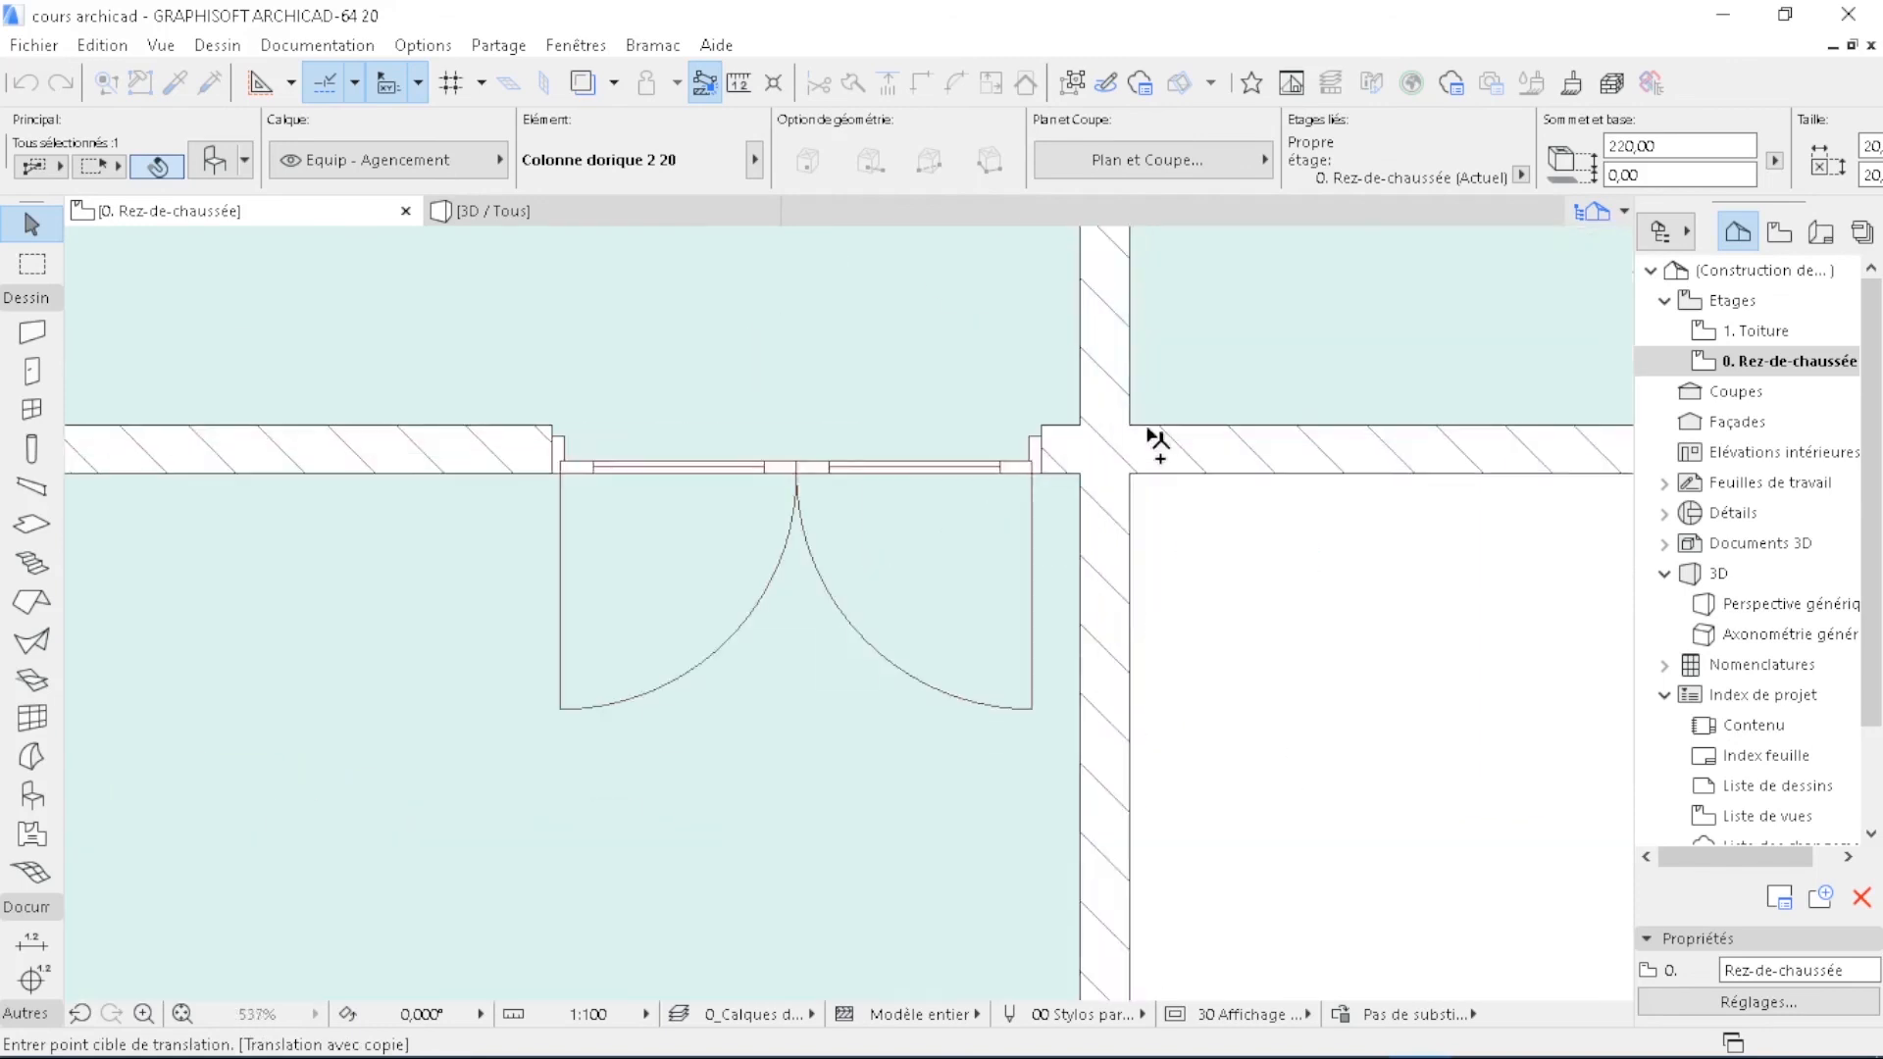
pyautogui.scroll(3, 1135, 580)
pyautogui.click(1092, 563)
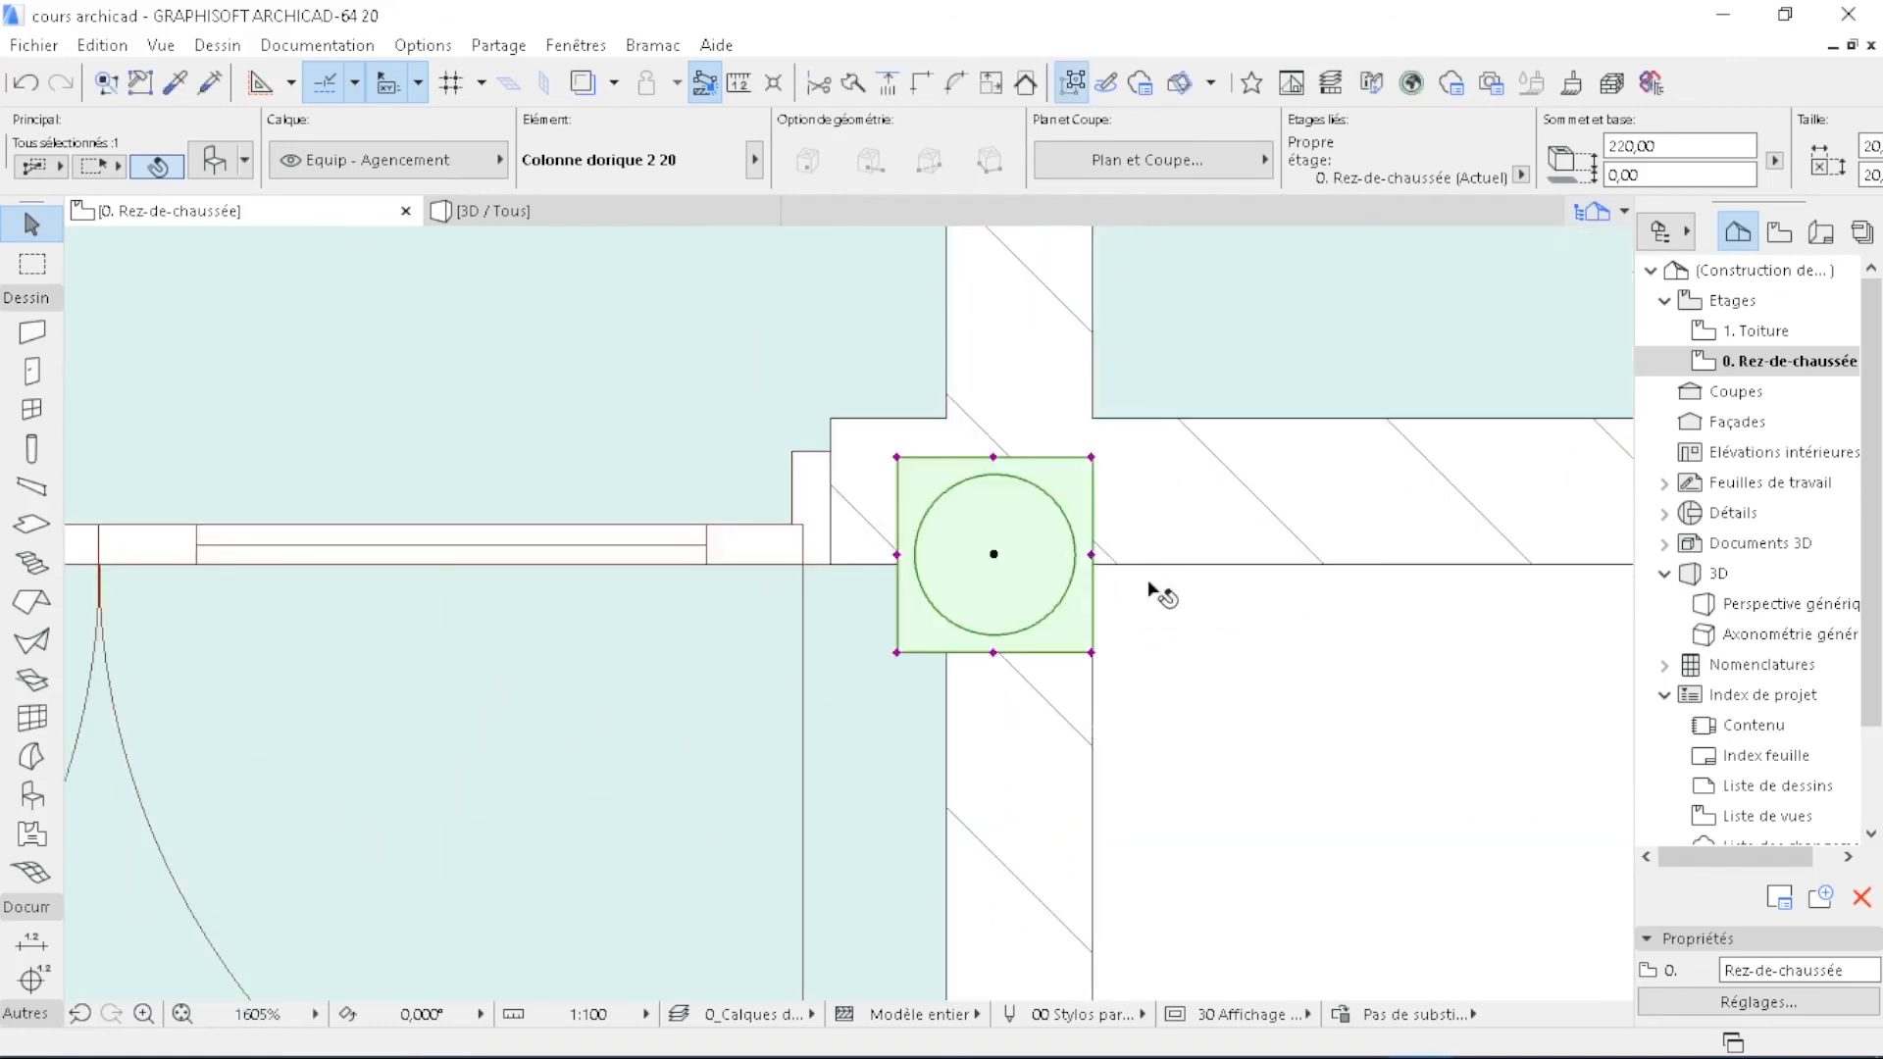